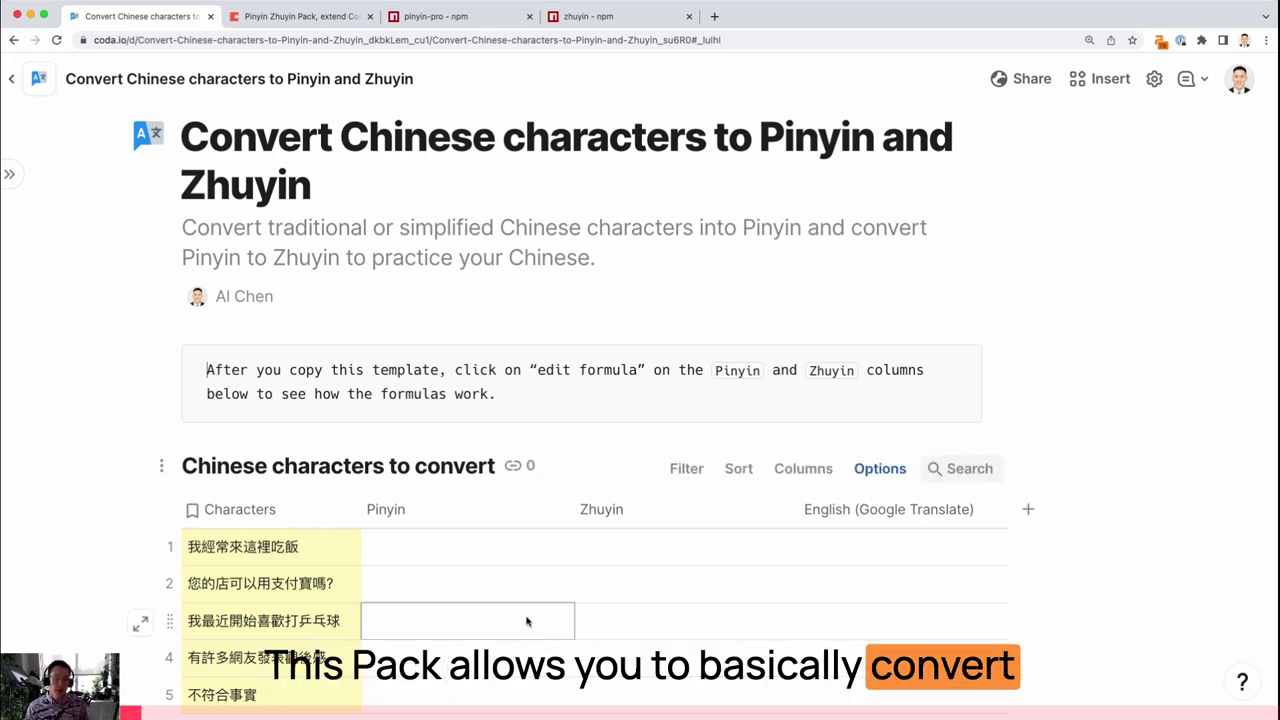
Look over the Pinyin Zhuyin Pack's listing page, then return to the Chinese character conversion template.
scroll(525, 620, "down", 1)
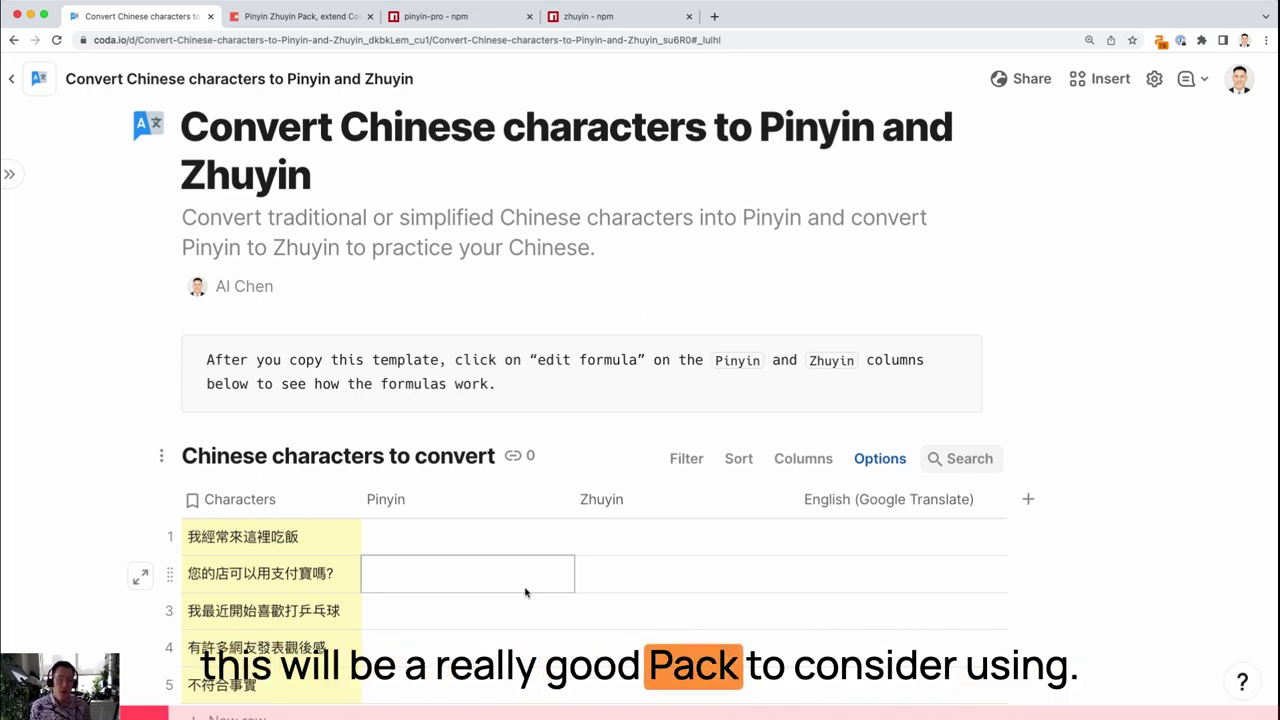
scroll(525, 593, "down", 1)
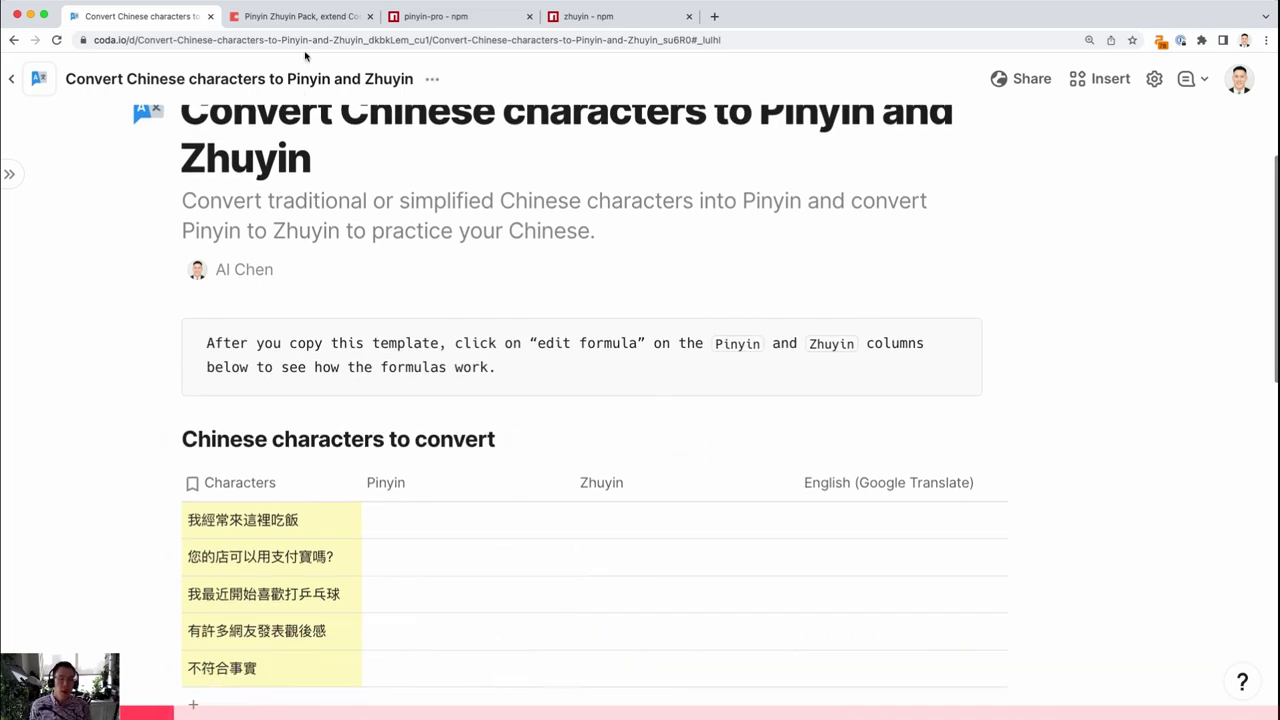
left_click(312, 18)
scroll(605, 416, "down", 5)
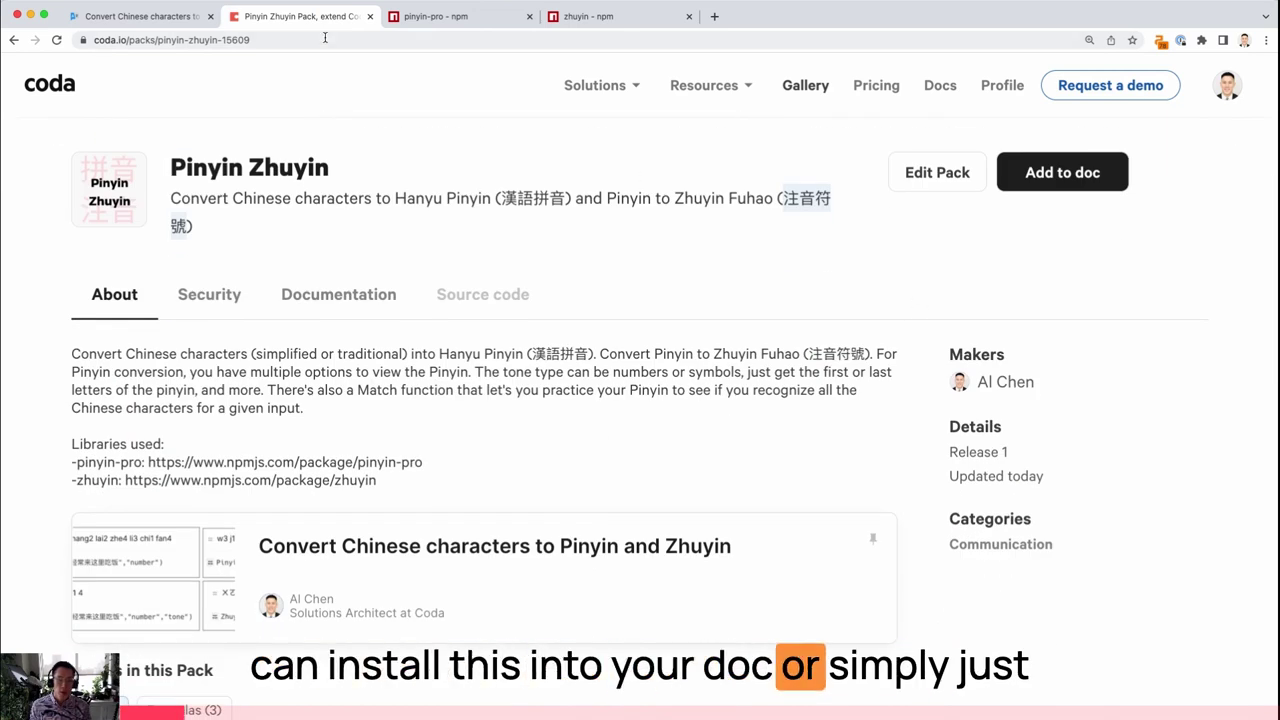
left_click(166, 15)
scroll(540, 255, "up", 1)
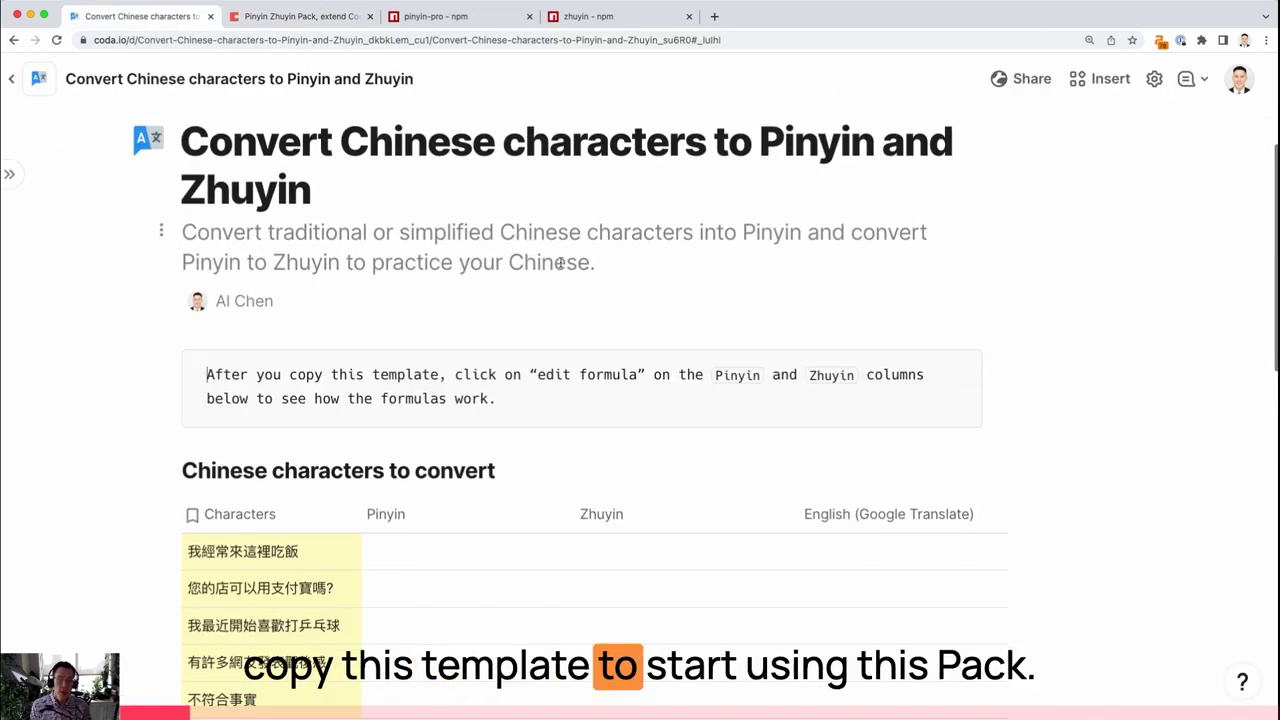
Start a Translate formula in the English (Google Translate) column with the Characters column as the text.
scroll(560, 466, "down", 1)
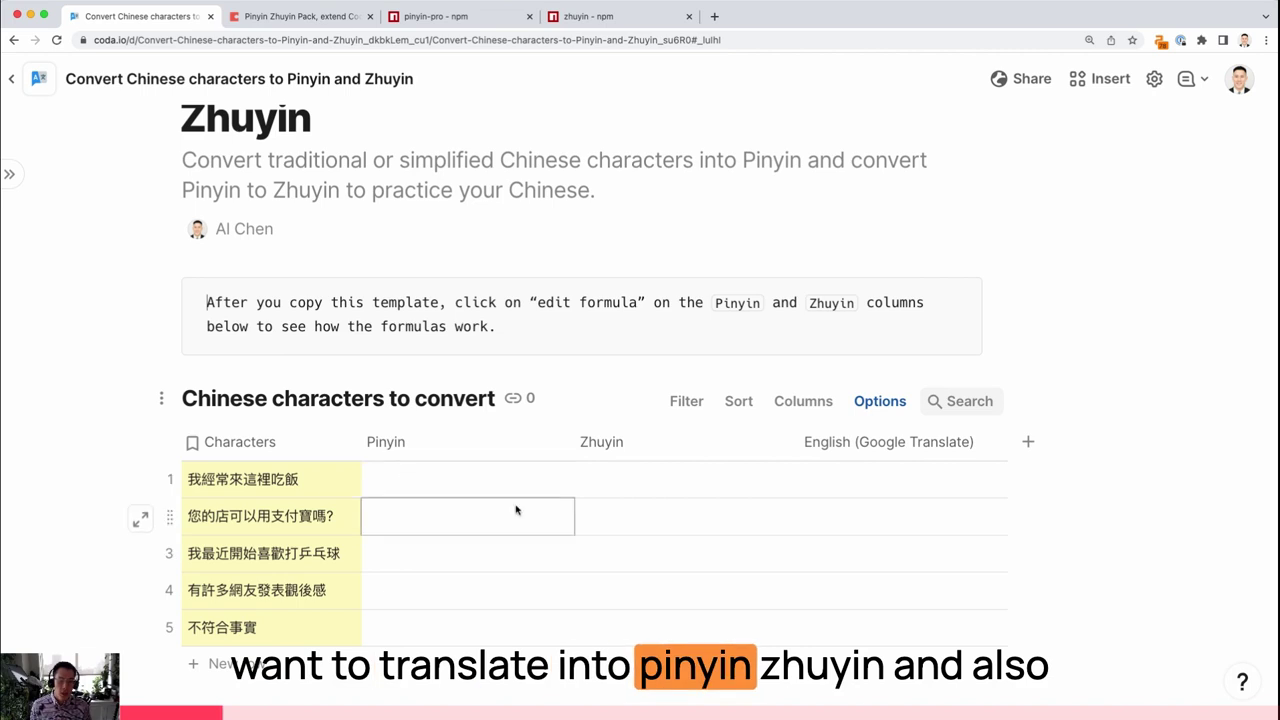
left_click(914, 482)
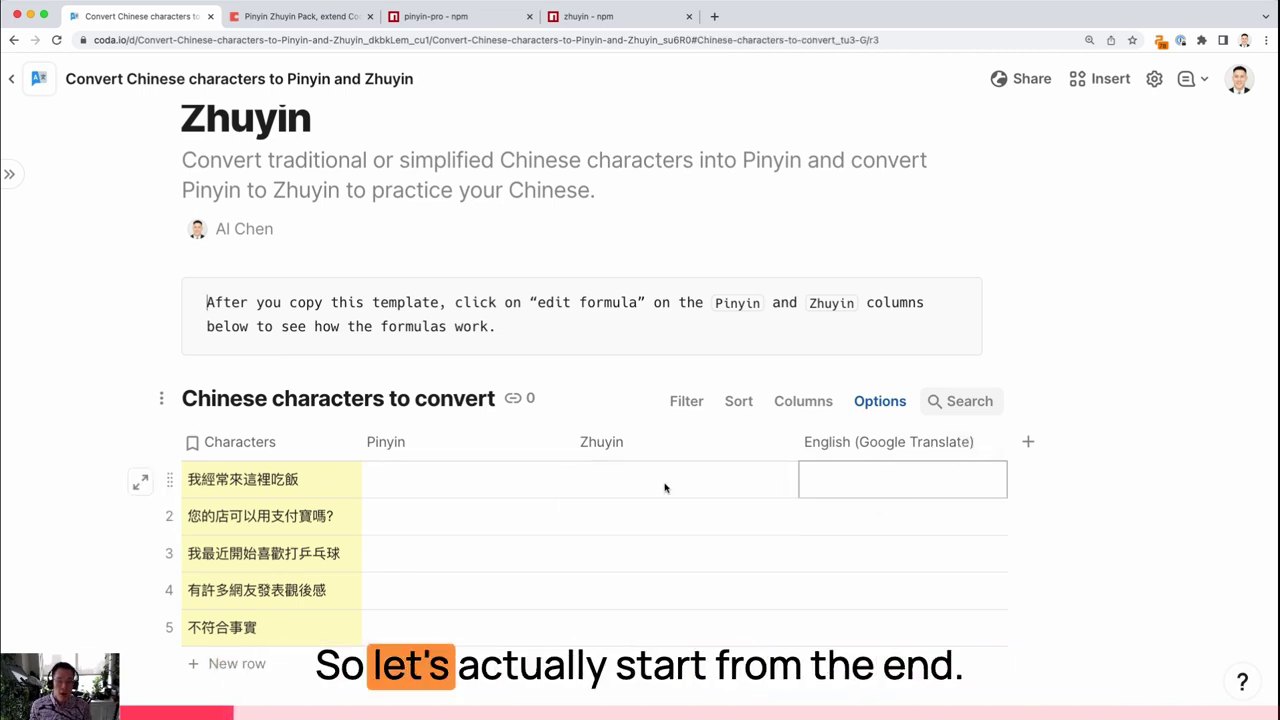
left_click(898, 484)
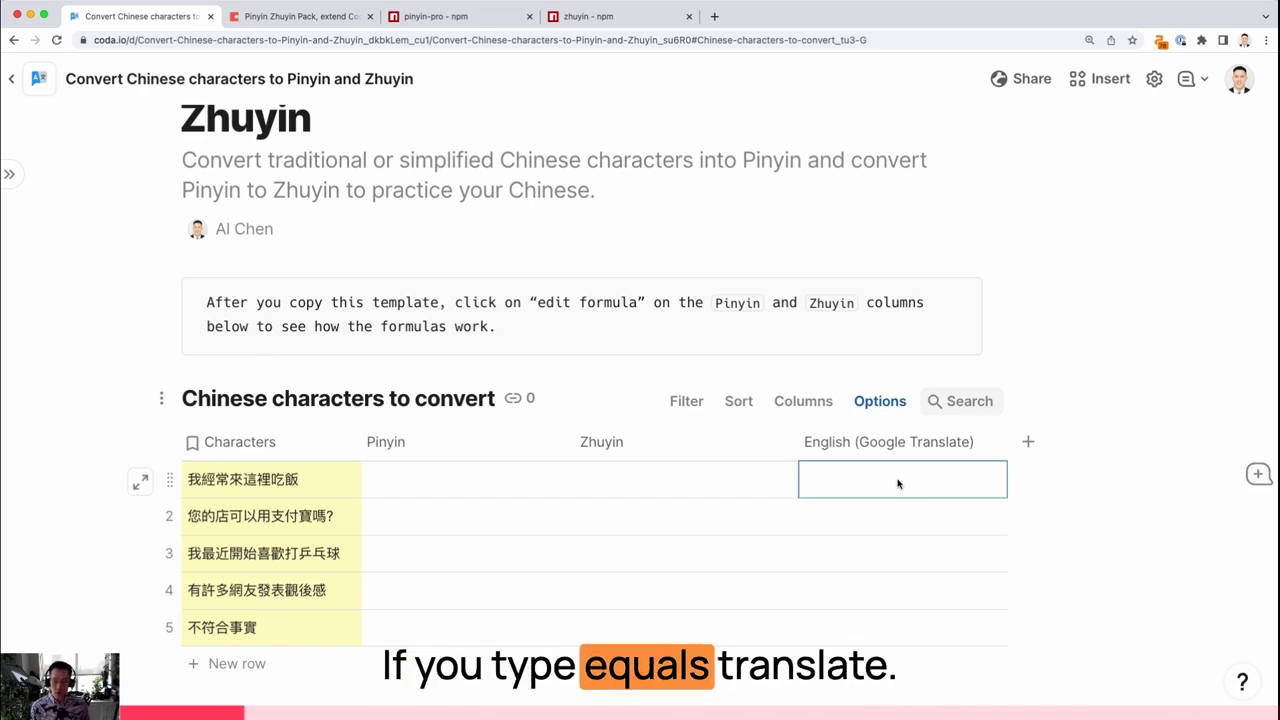
key("equal")
type("trans")
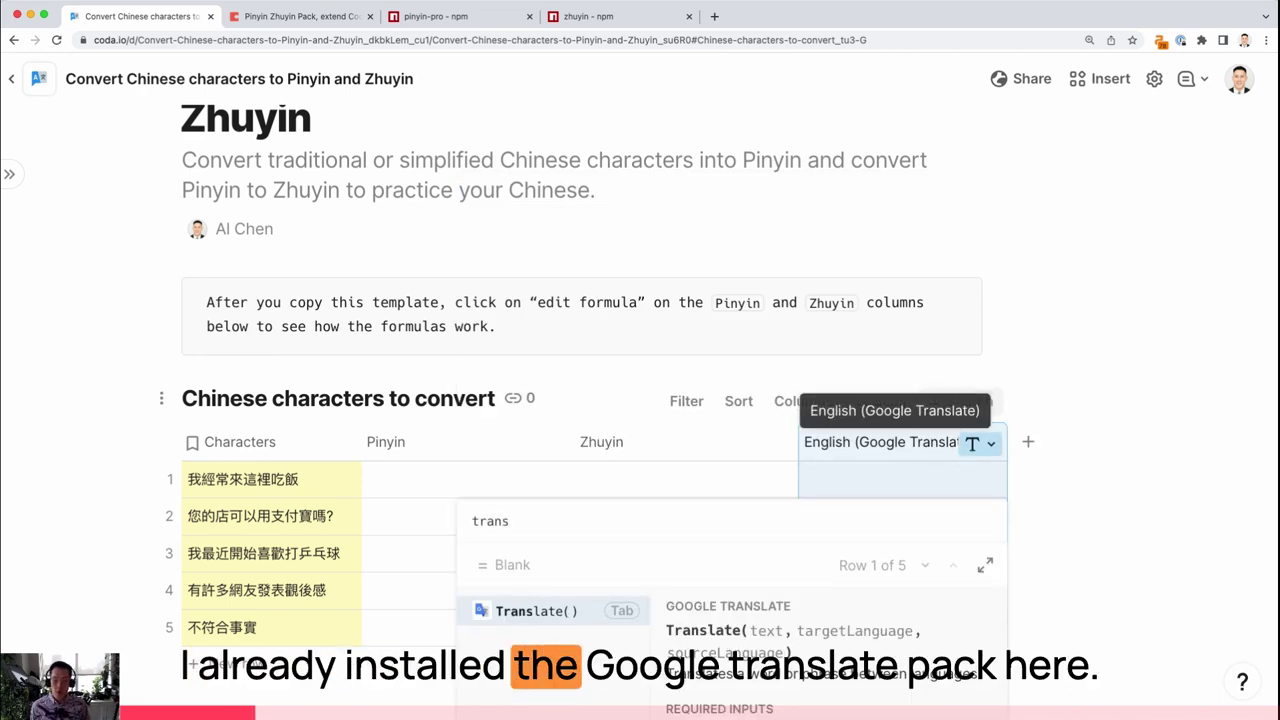
left_click(604, 615)
left_click(530, 675)
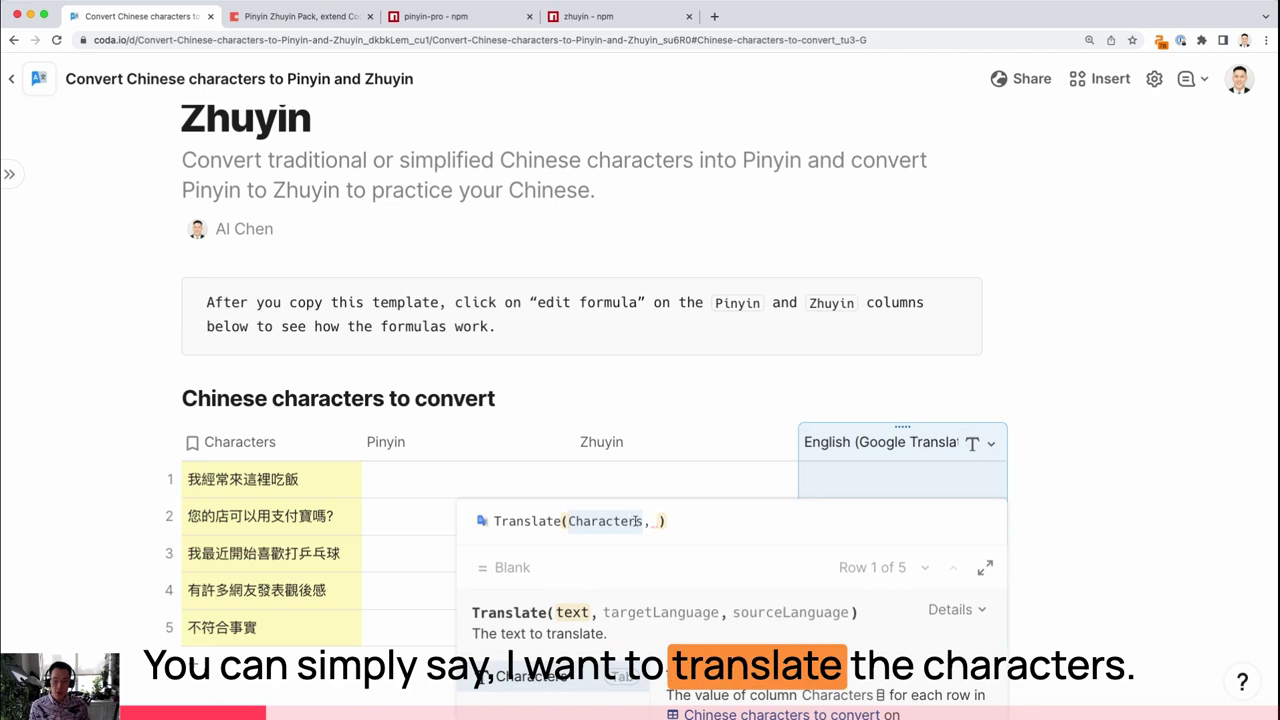
Complete the Translate formula with target language "en" and source language Chinese (Traditional), and apply it to the column.
type(",")
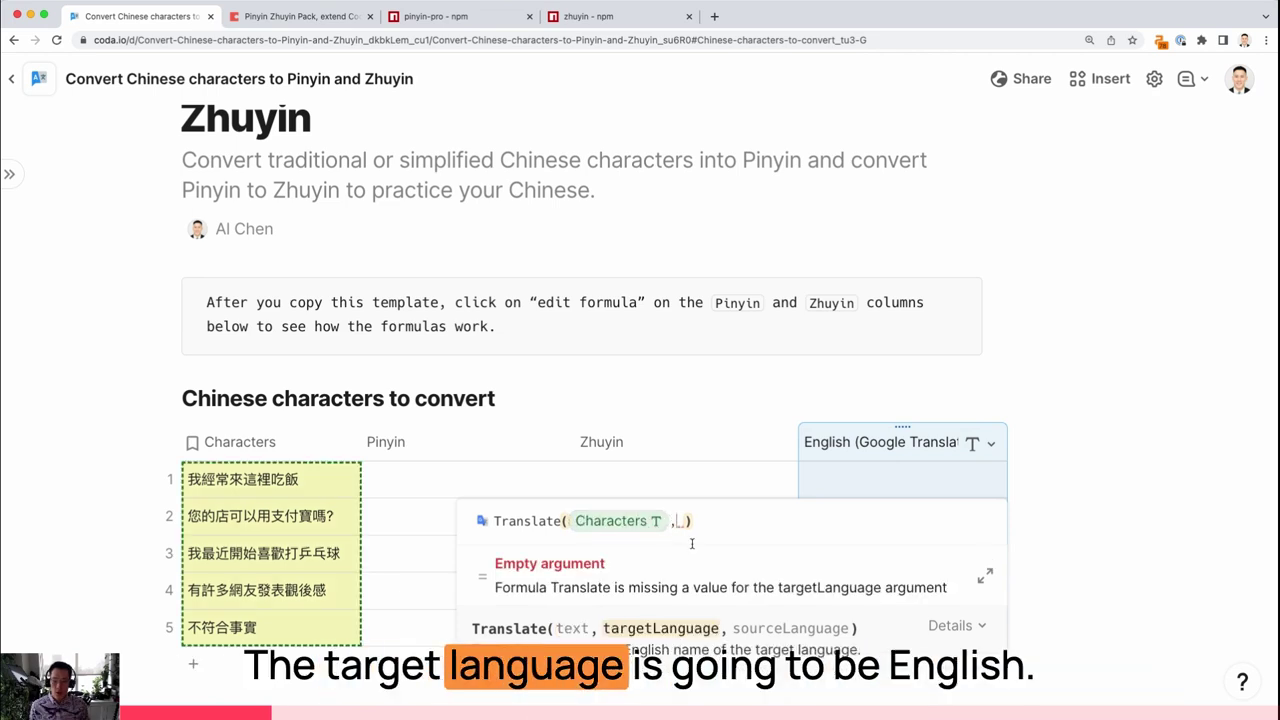
type("\"")
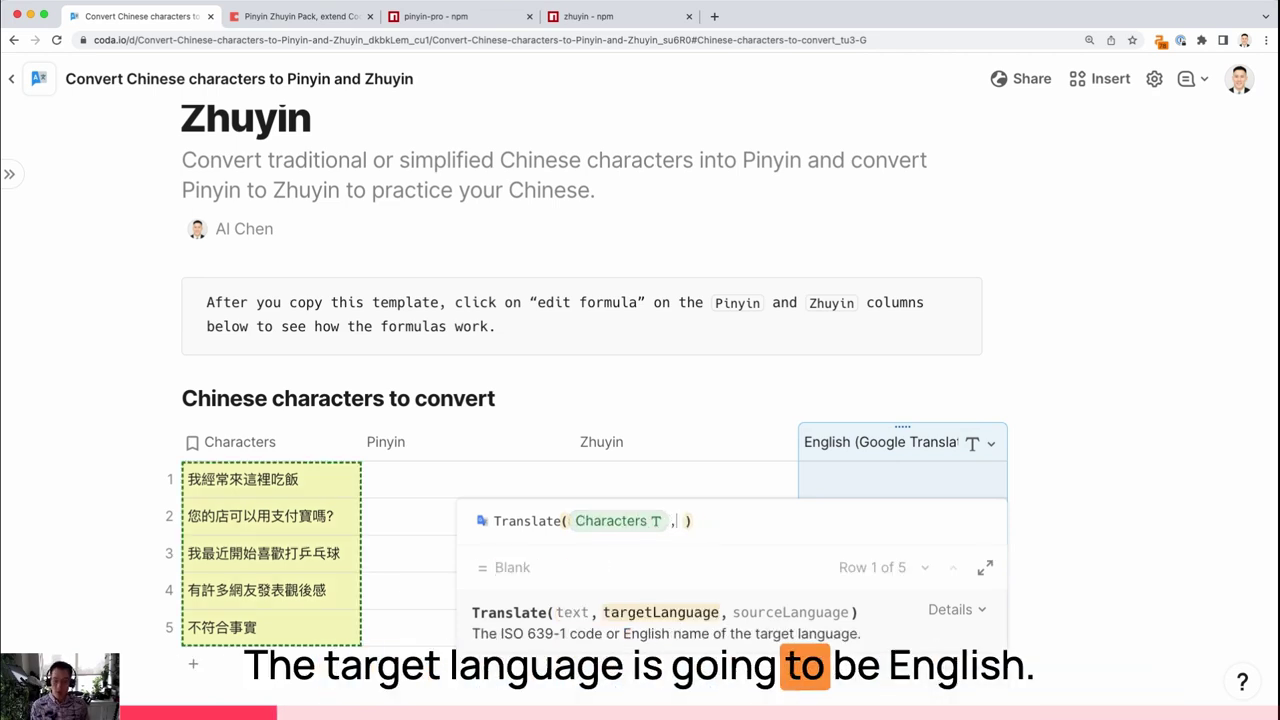
type("en")
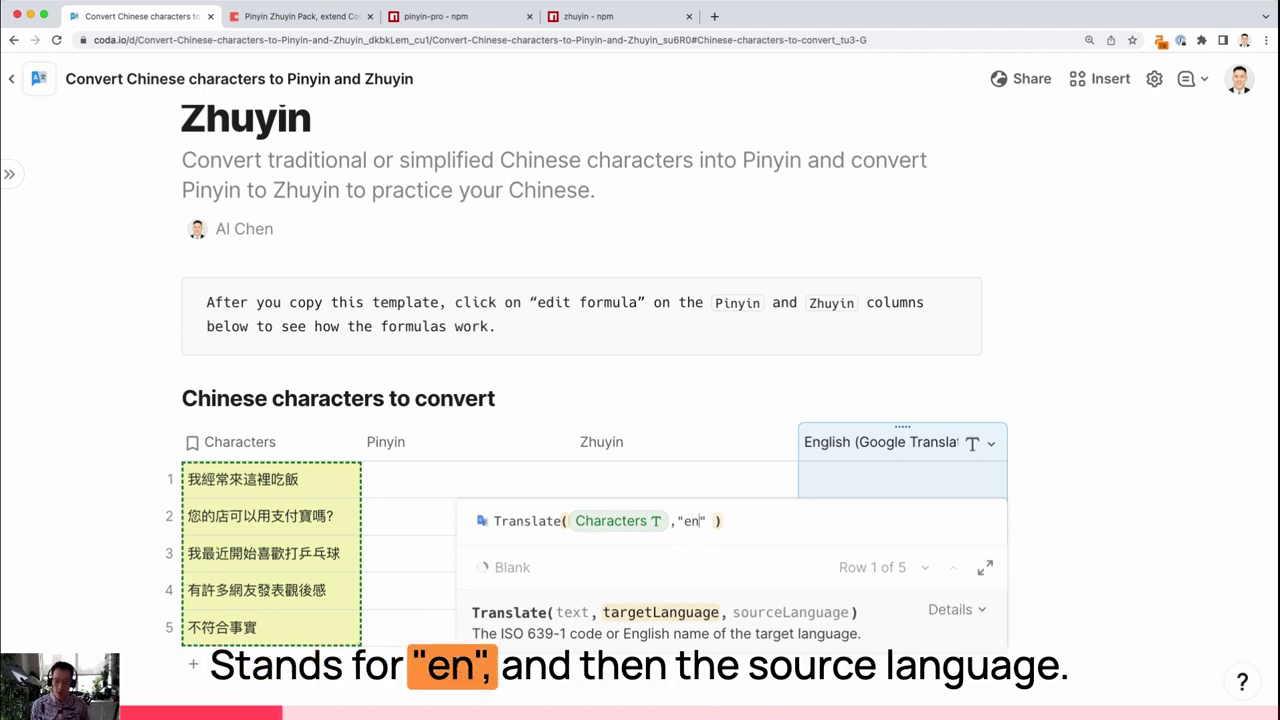
type("\",")
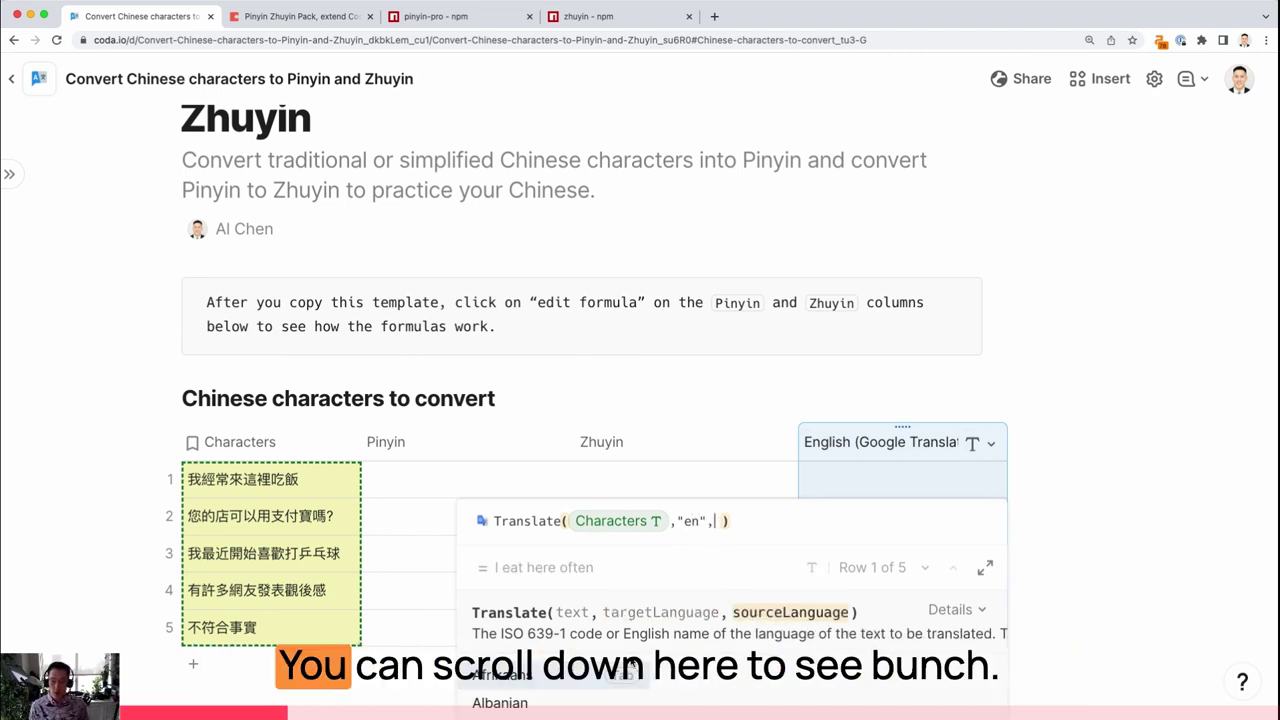
scroll(876, 619, "down", 5)
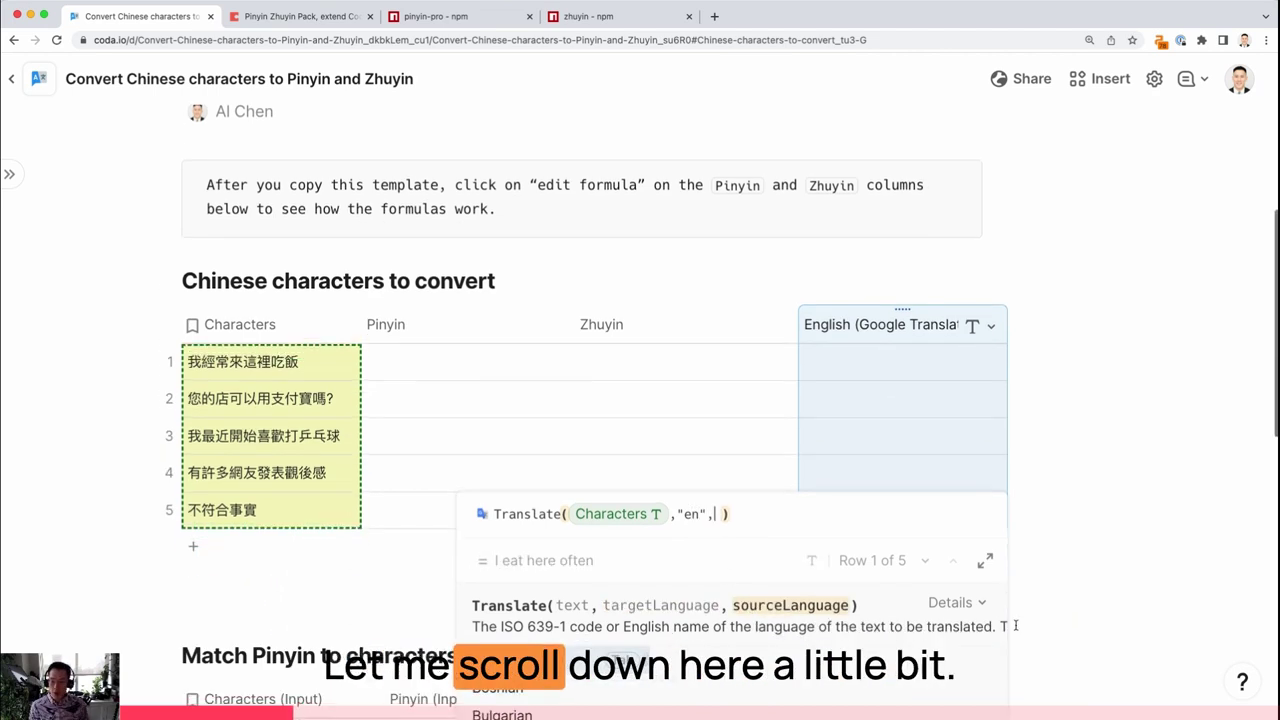
scroll(560, 600, "down", 4)
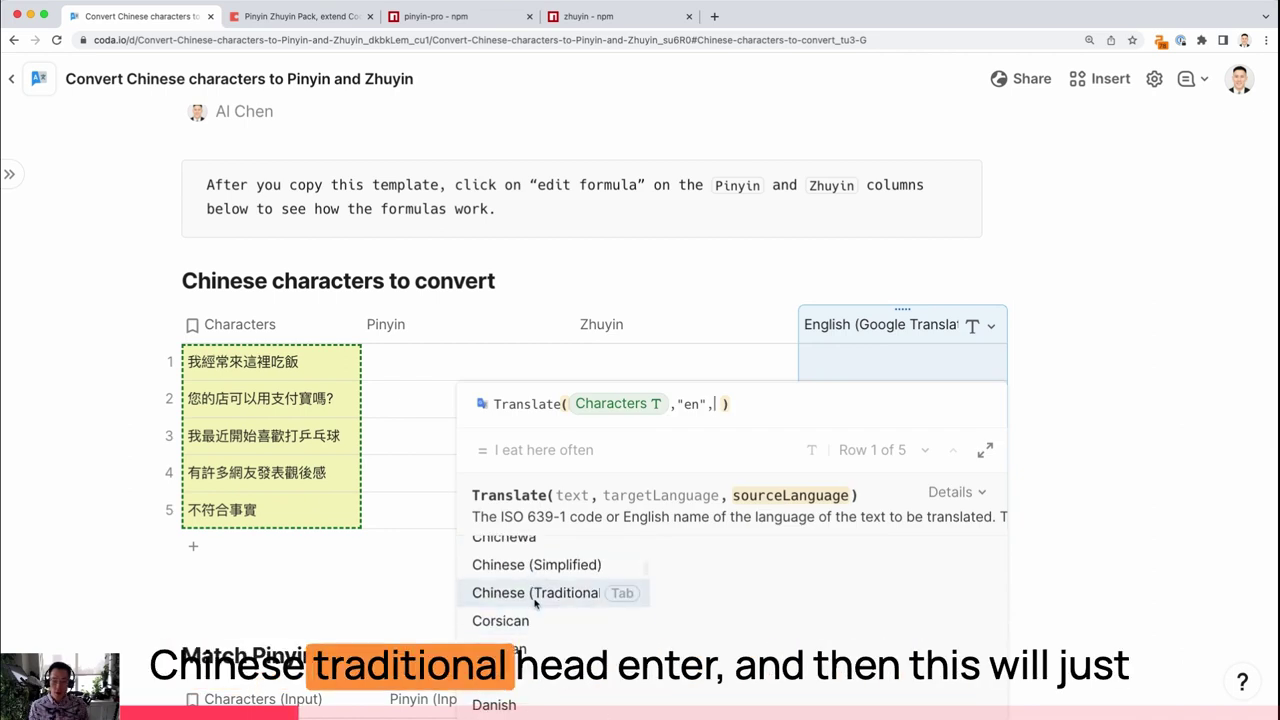
left_click(531, 603)
key("Return")
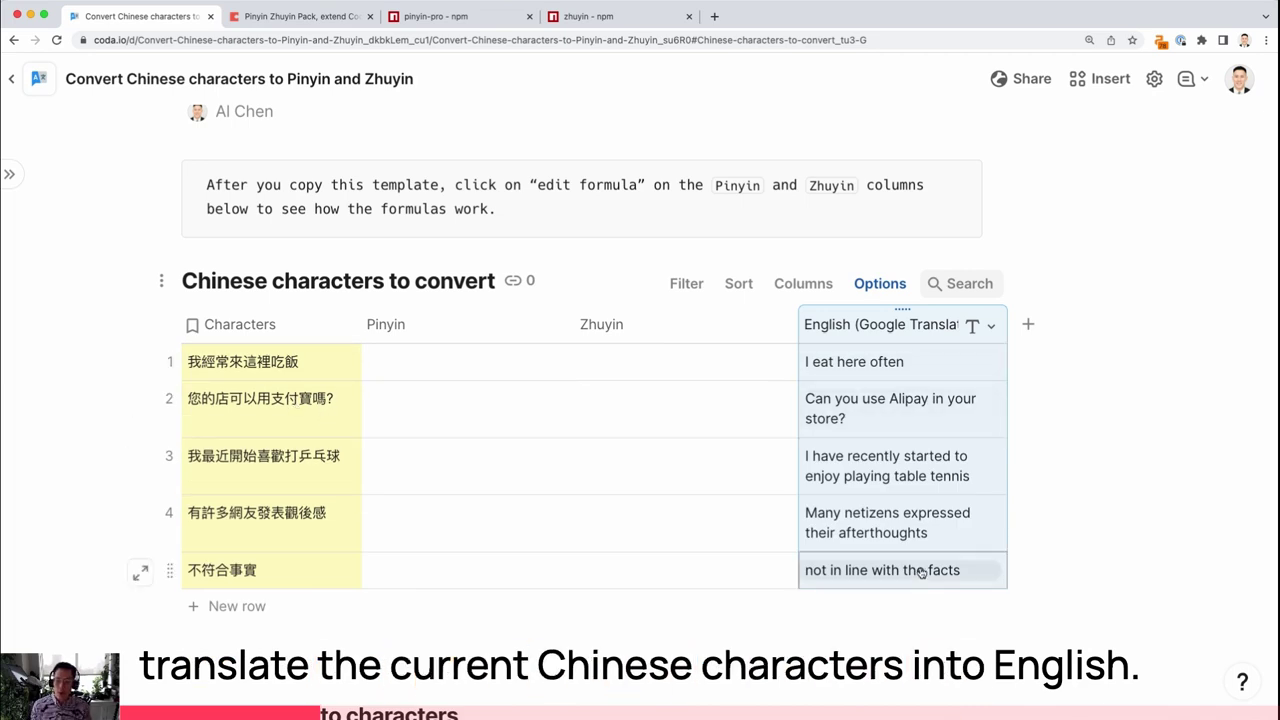
Fill the Pinyin column with a Pinyin formula that converts the Characters column.
left_click(986, 383)
left_click(496, 359)
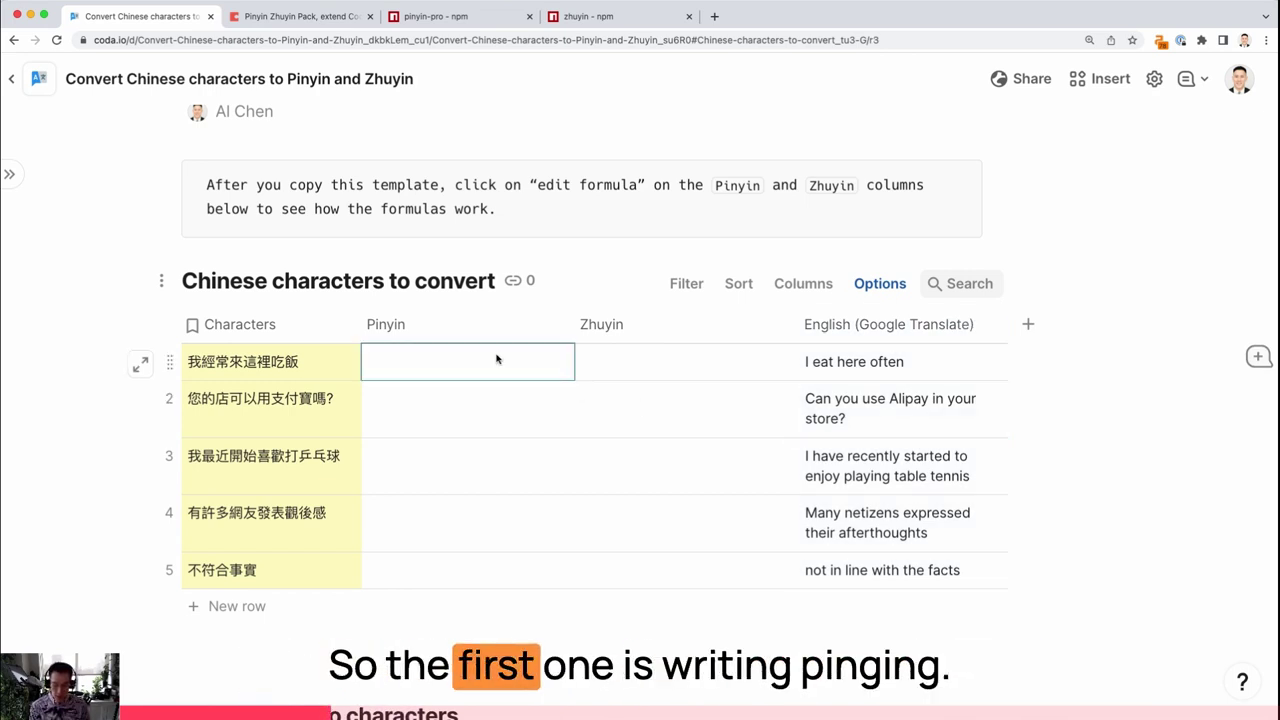
key("equal")
type("pinyi")
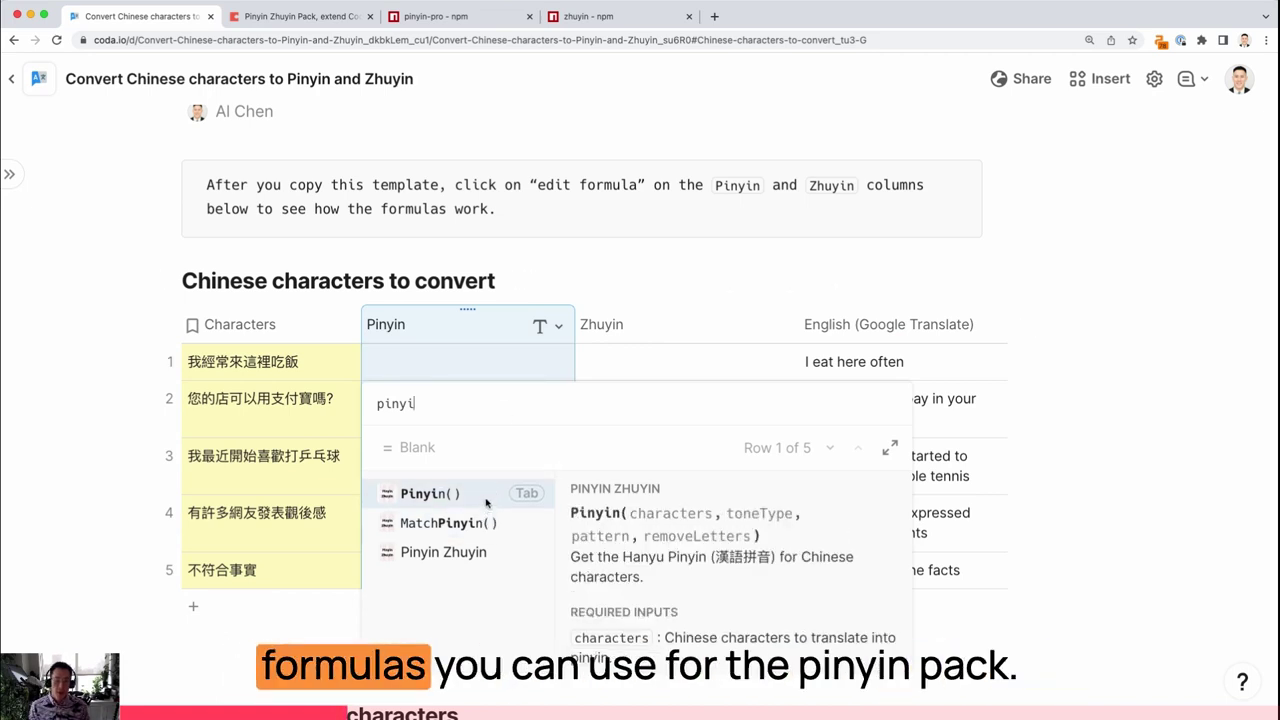
left_click(450, 494)
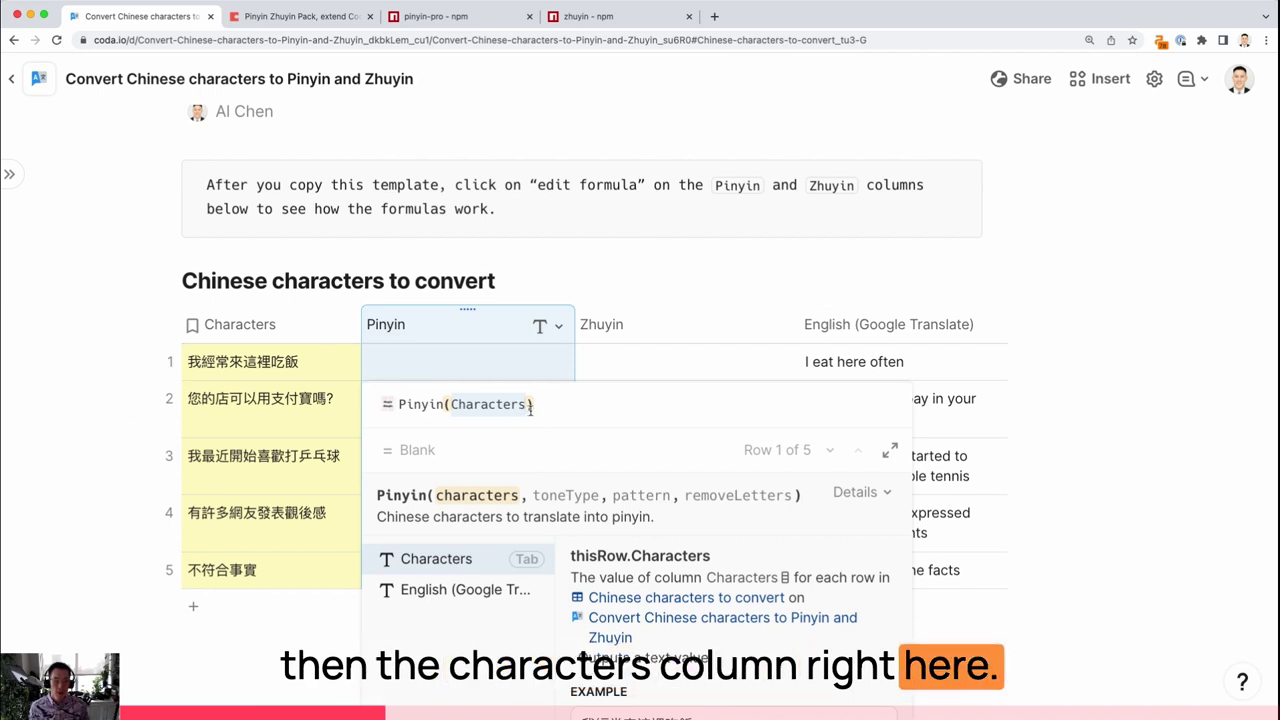
type(")")
key("Return")
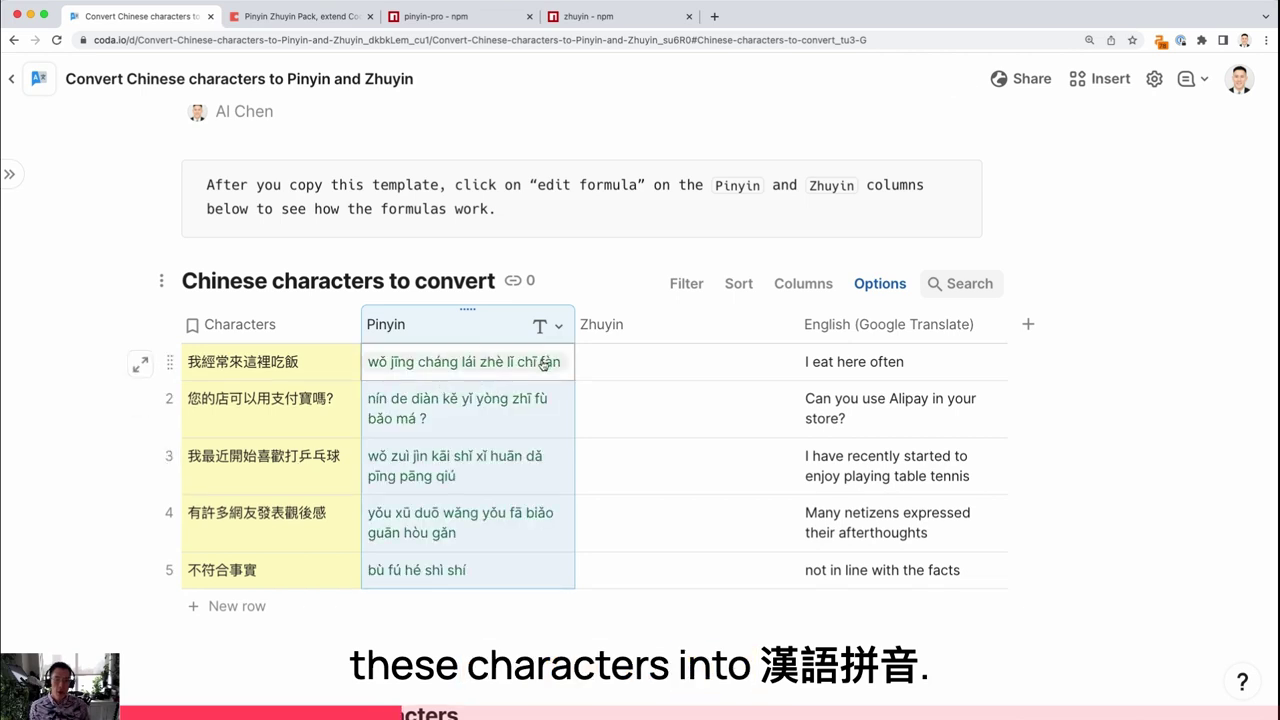
Add the tone type "number" to the Pinyin column's formula and apply it.
scroll(565, 373, "up", 1)
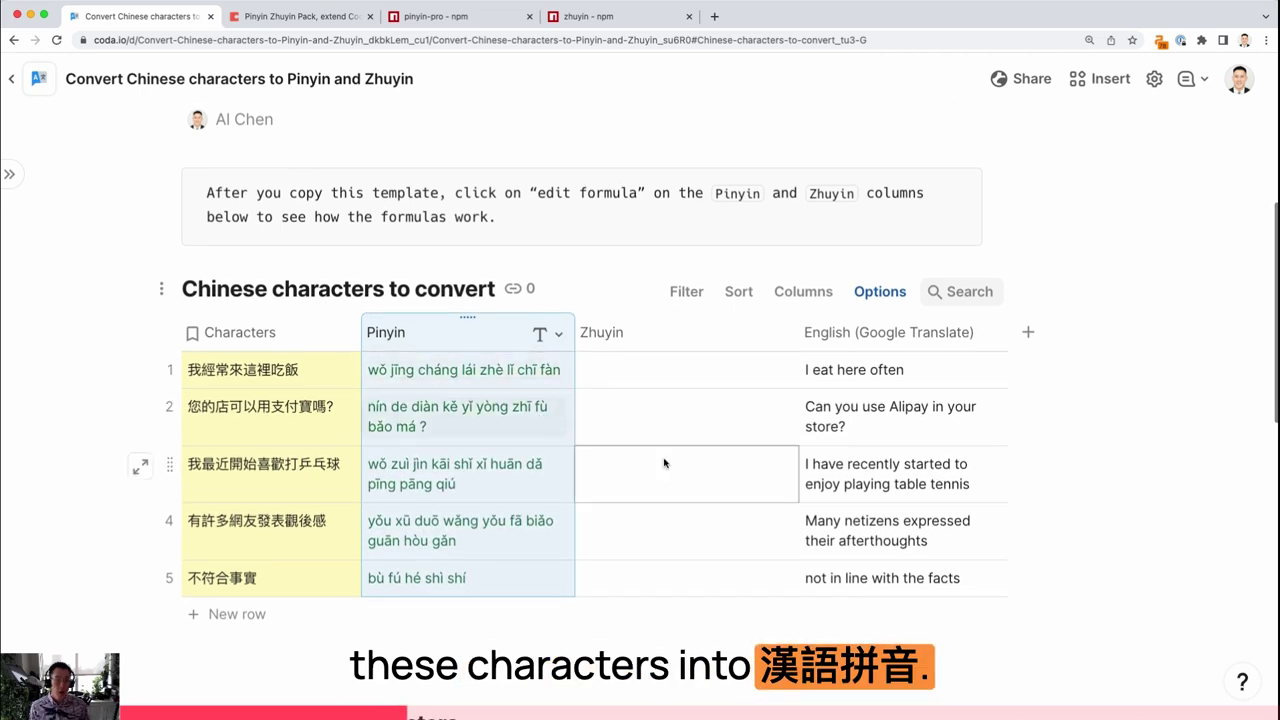
left_click(594, 464)
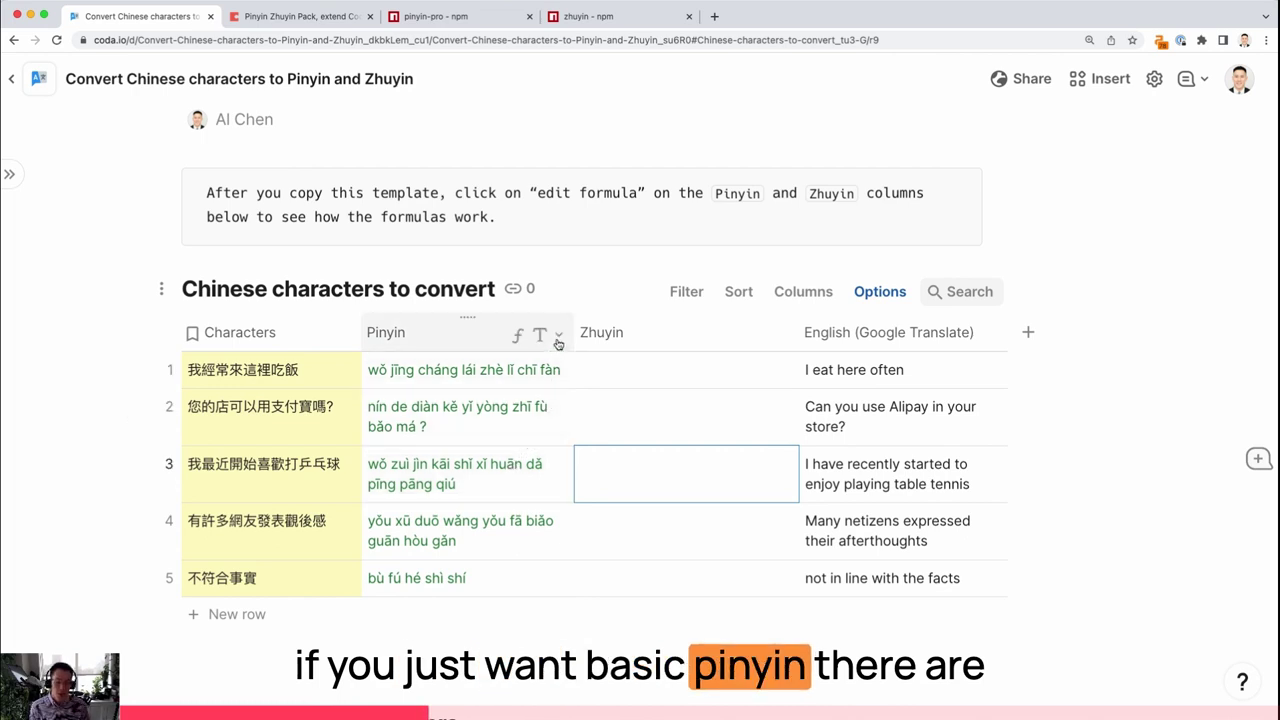
left_click(540, 334)
left_click(590, 434)
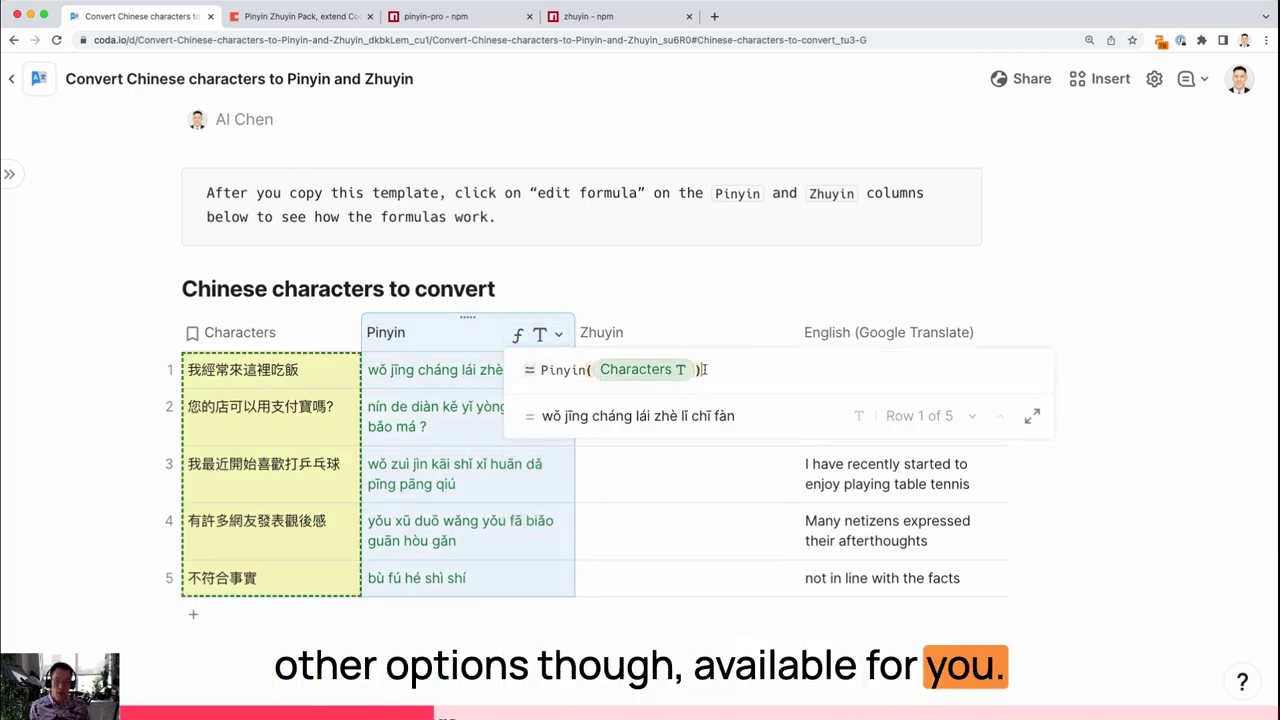
type(",symbol")
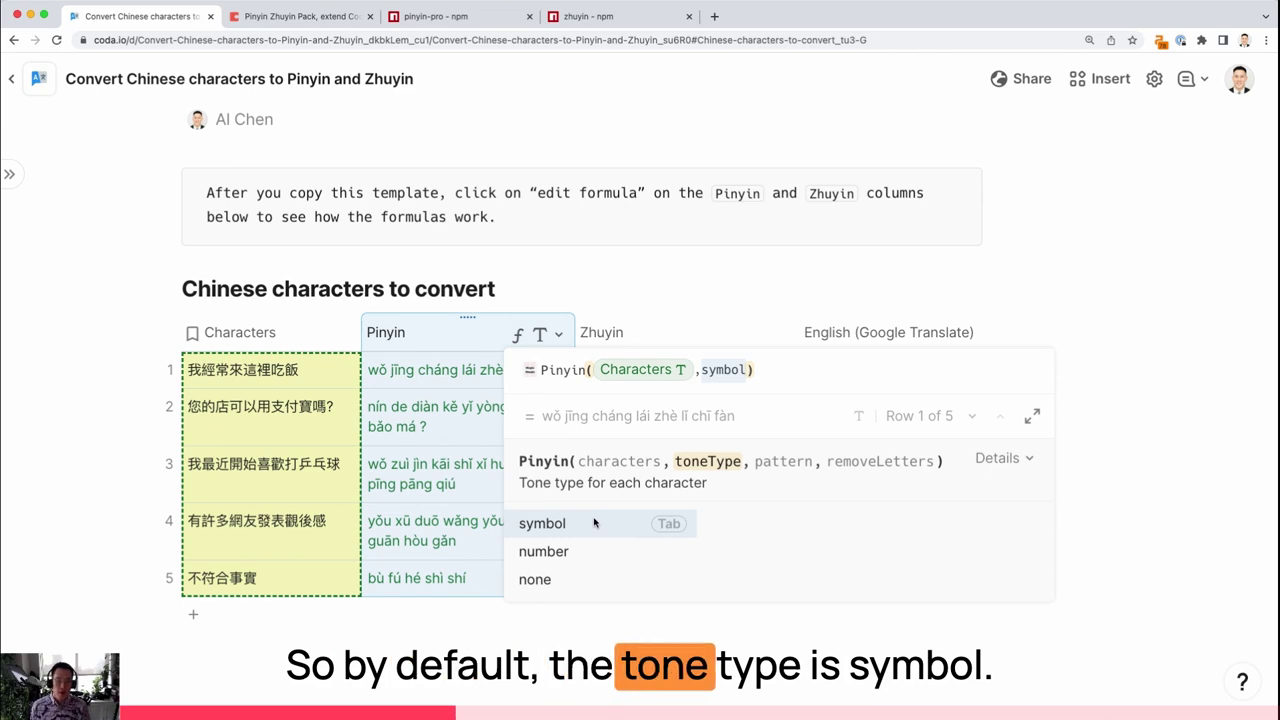
left_click(580, 551)
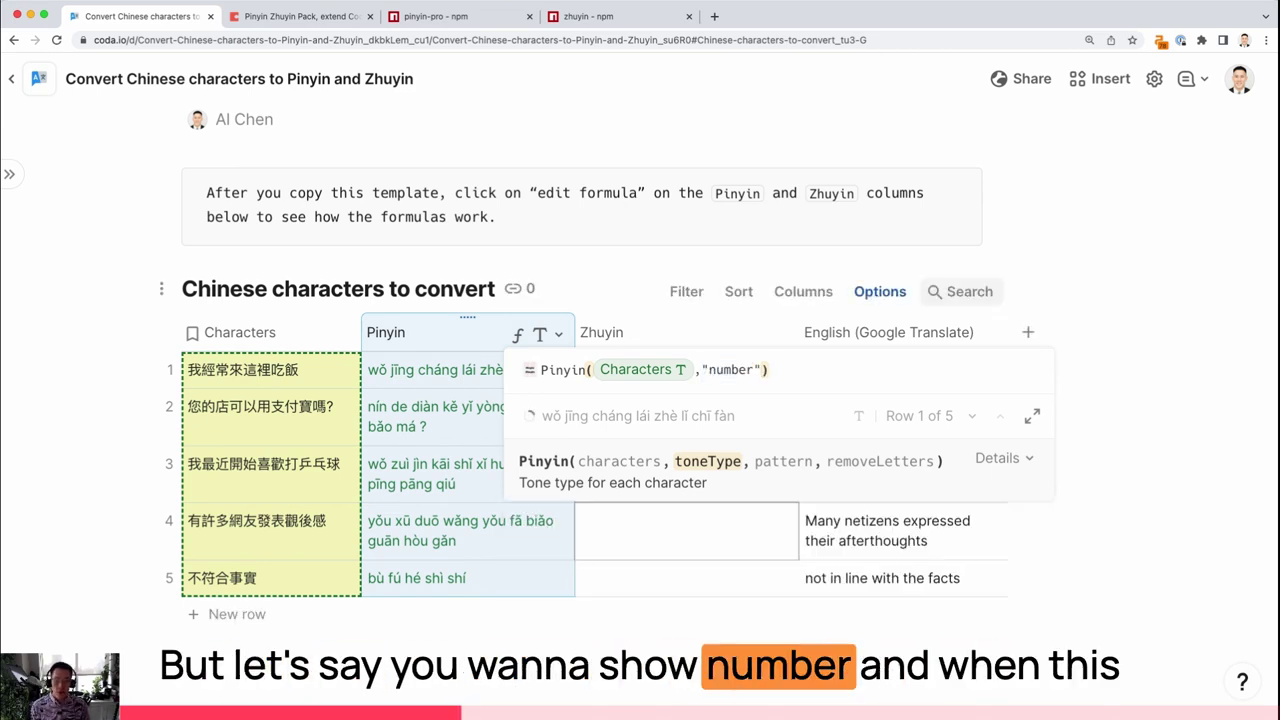
left_click(686, 530)
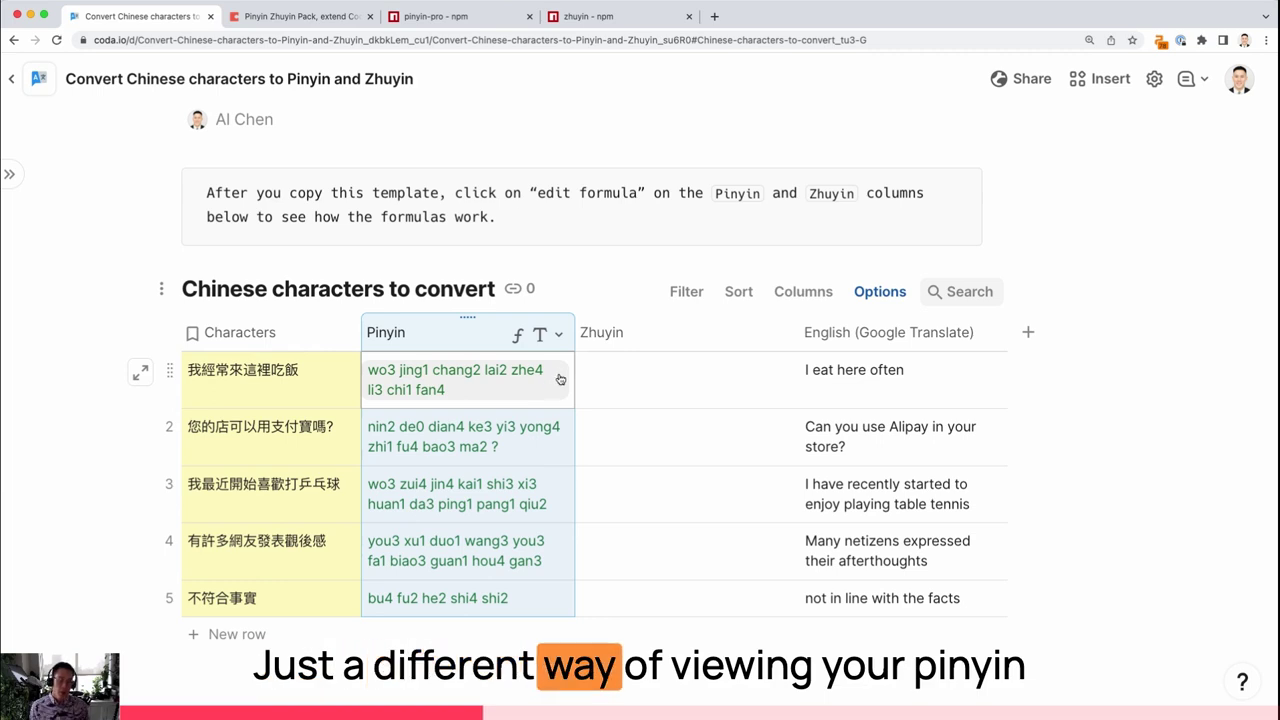
Change the tone type in the Pinyin column's formula to "none" and apply it.
left_click(558, 335)
left_click(582, 431)
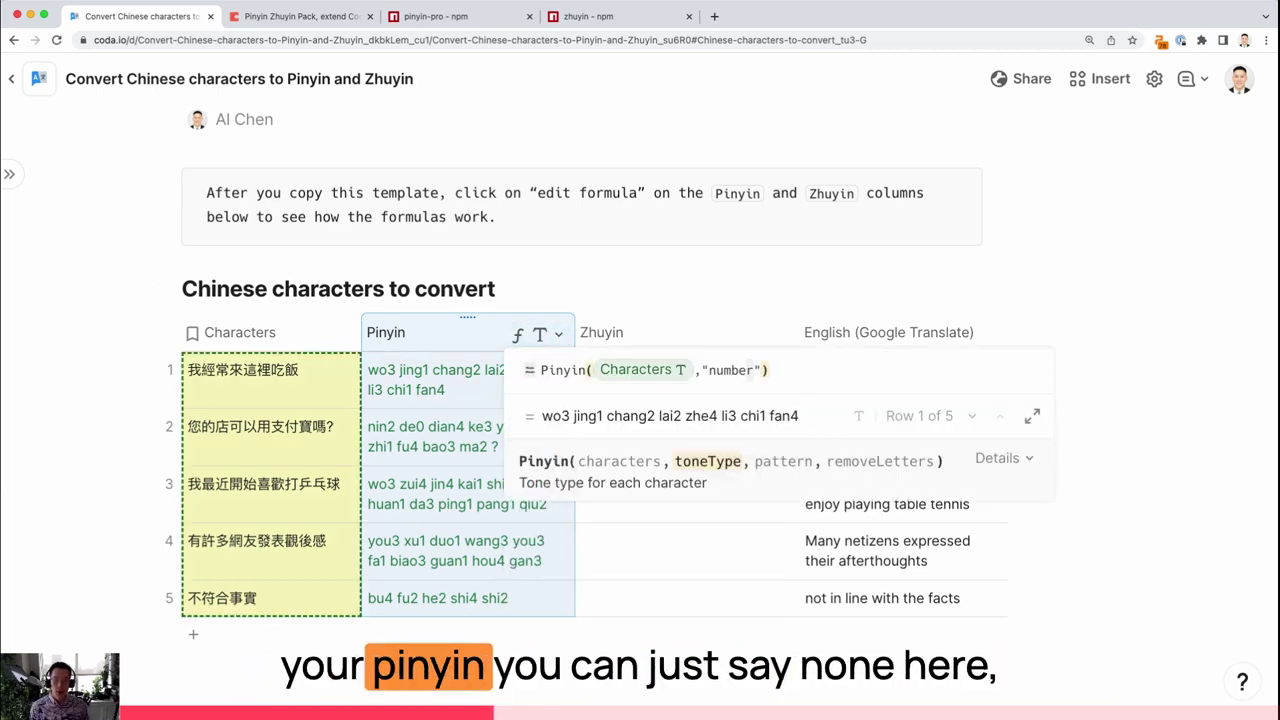
key("Escape")
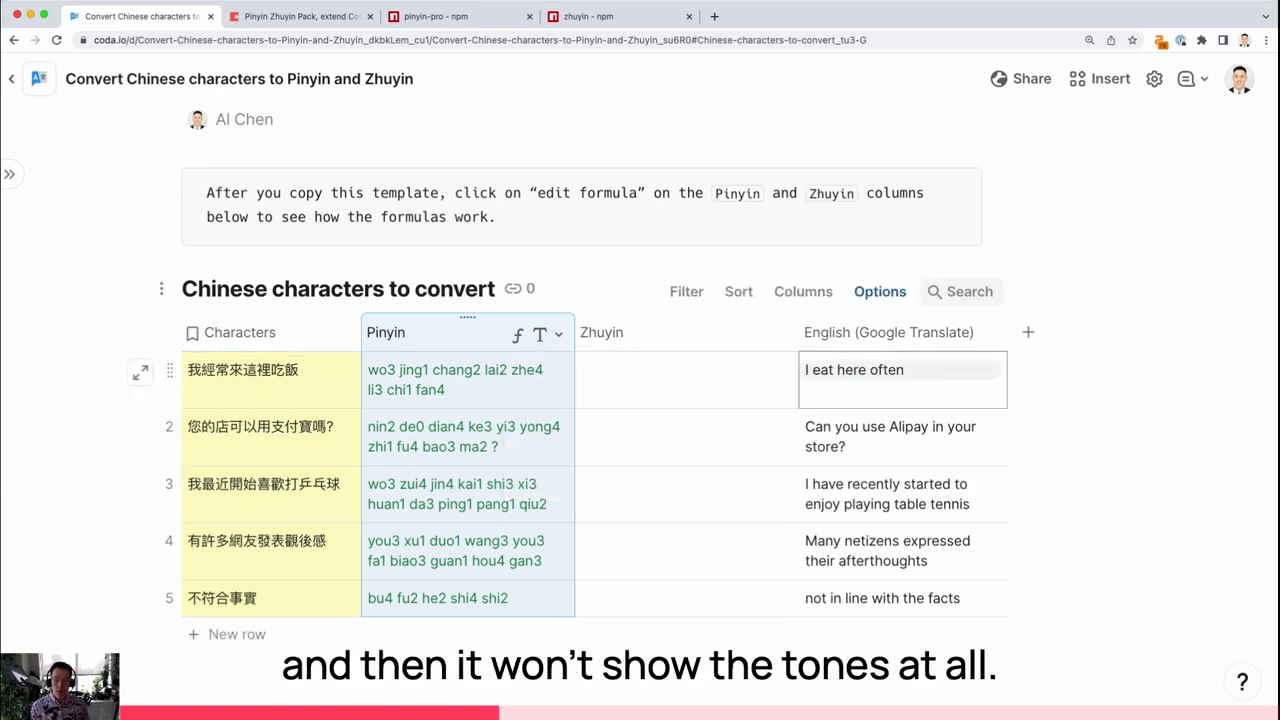
left_click(598, 451)
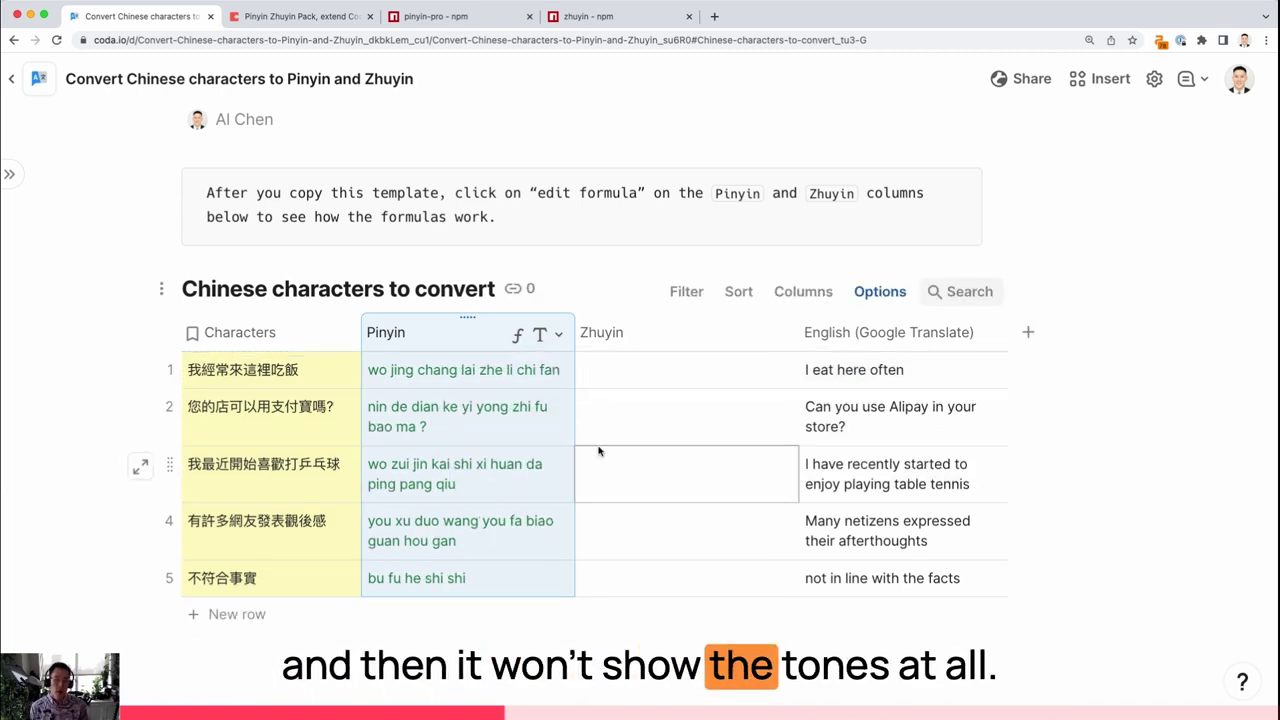
Set the tone type in the Pinyin column's formula to "symbol" and begin the pattern argument.
left_click(558, 334)
left_click(588, 431)
left_click(739, 370)
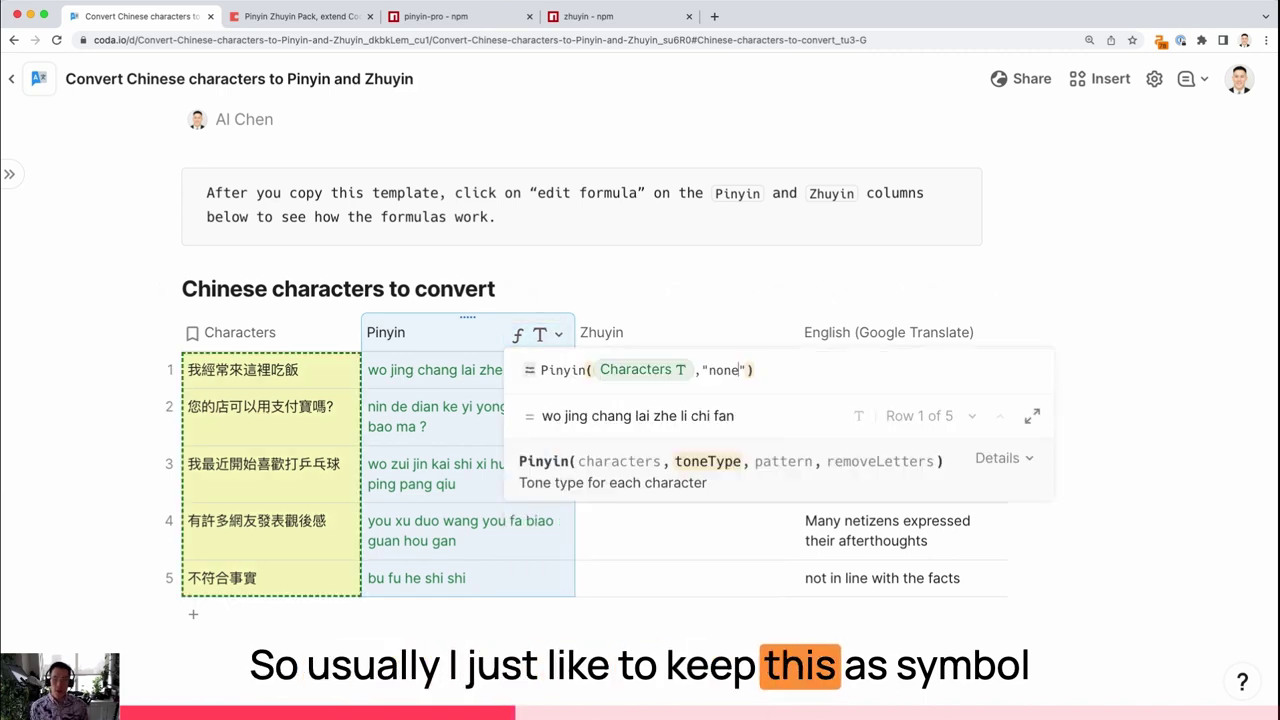
type("sumb")
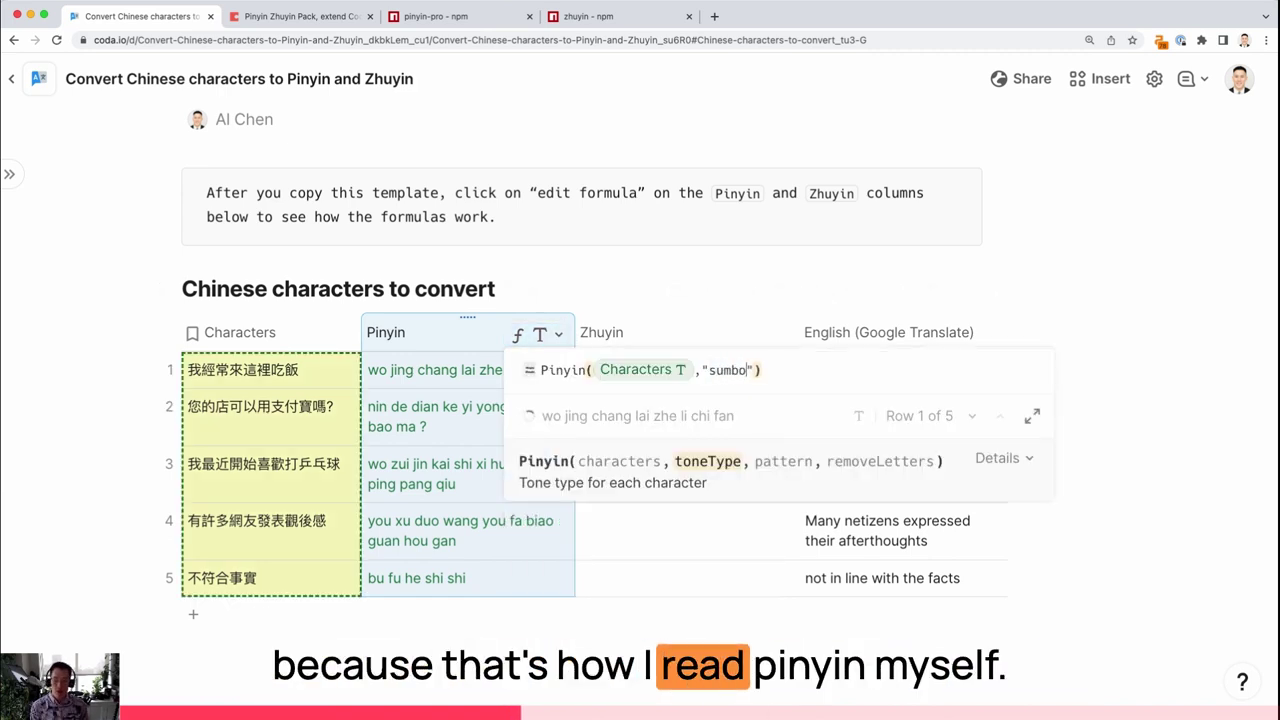
type("ymbol\",")
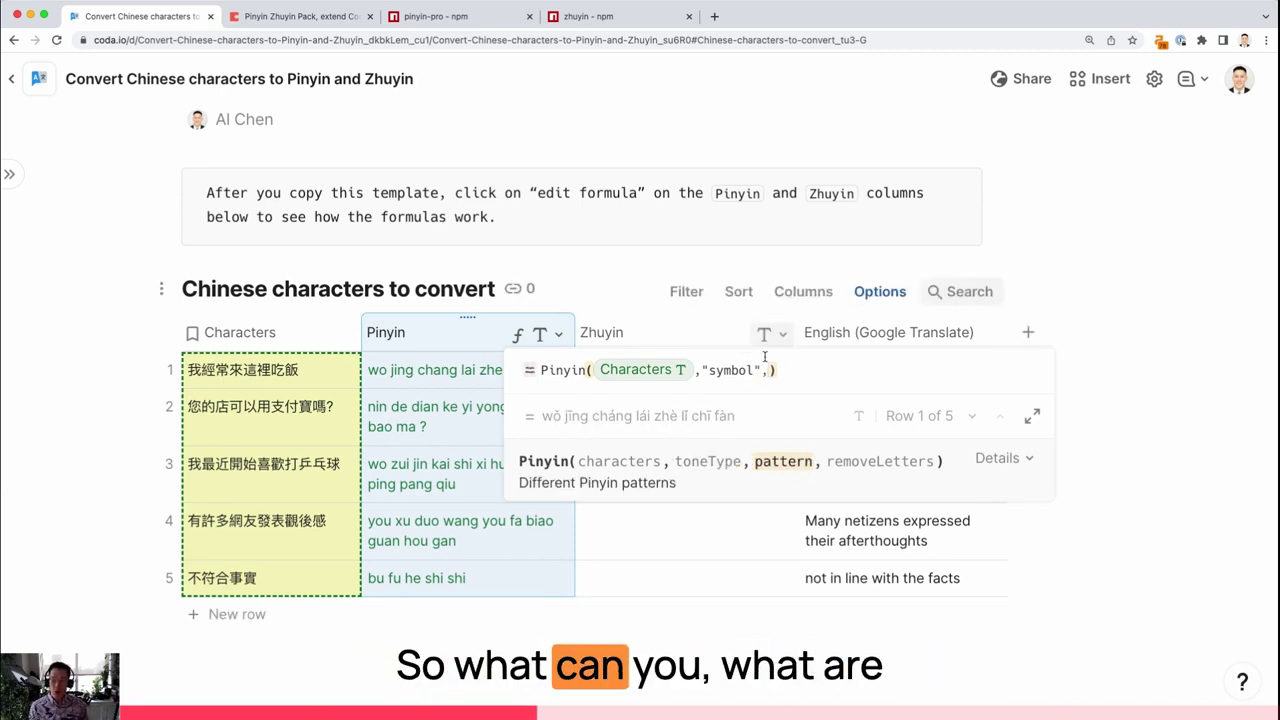
Expand the Pinyin formula's details and read the descriptions of its optional inputs, including pattern.
left_click(790, 470)
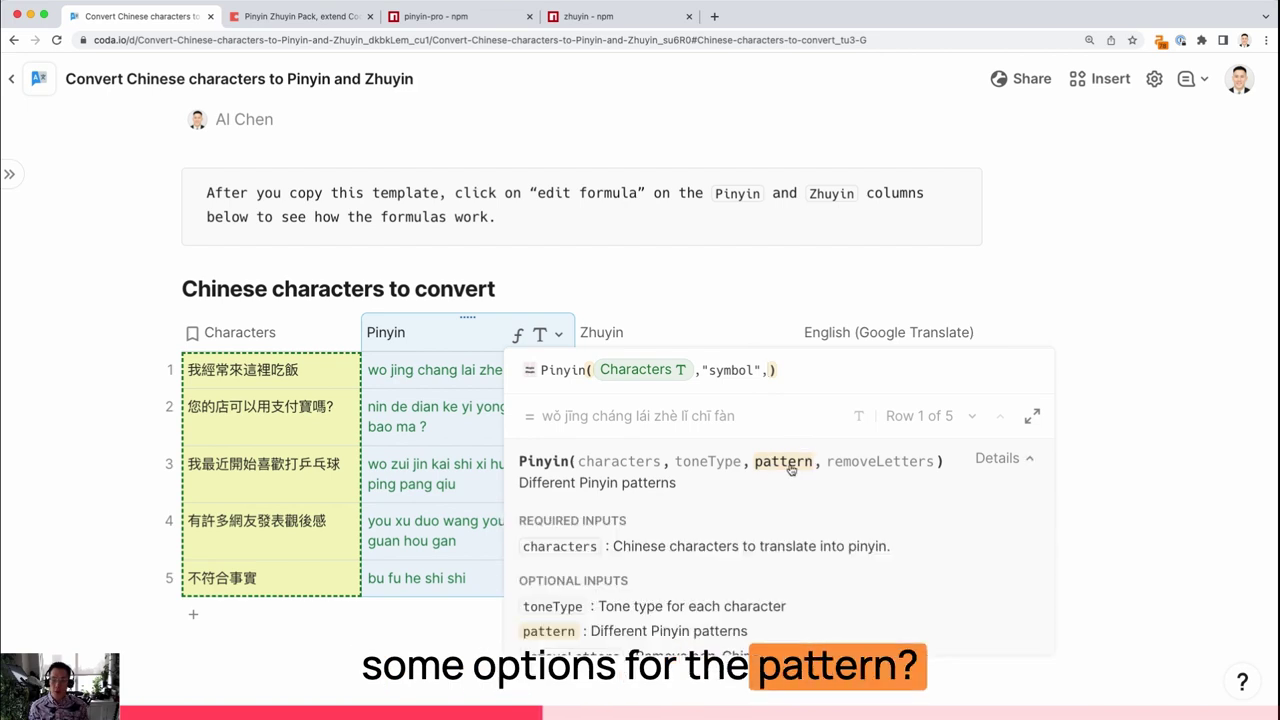
scroll(700, 542, "down", 2)
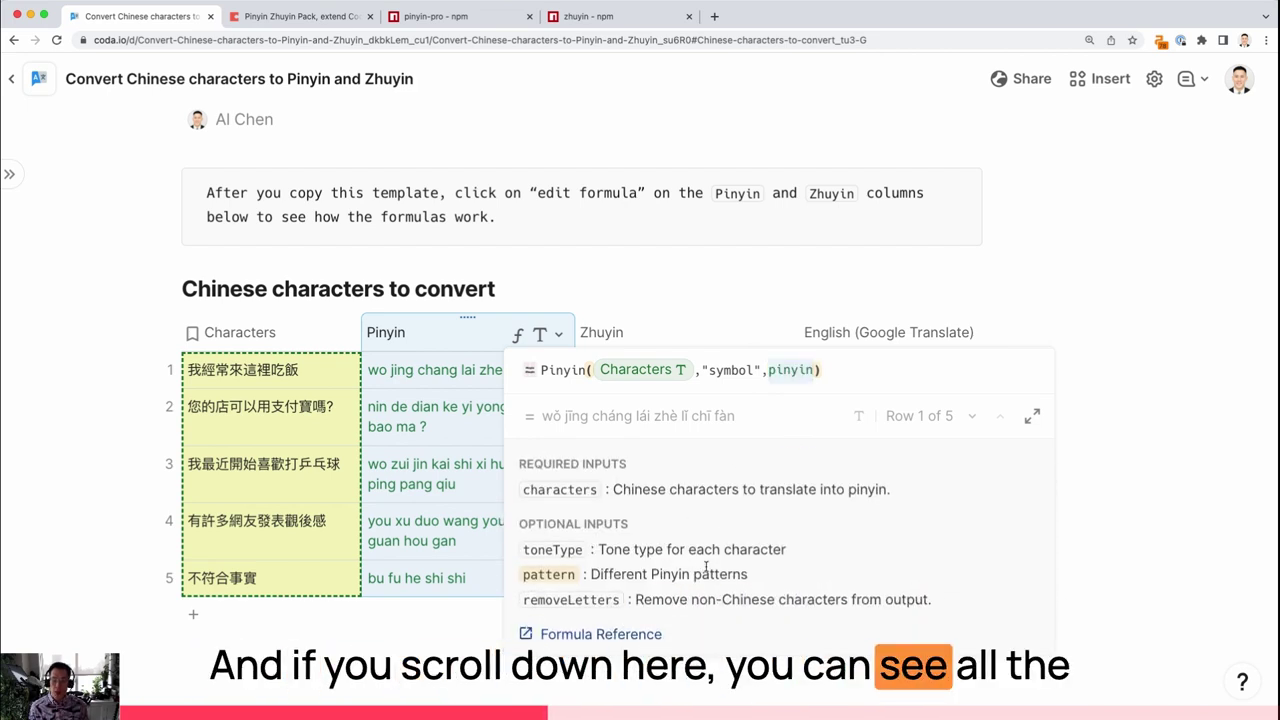
scroll(692, 535, "up", 3)
scroll(695, 538, "down", 3)
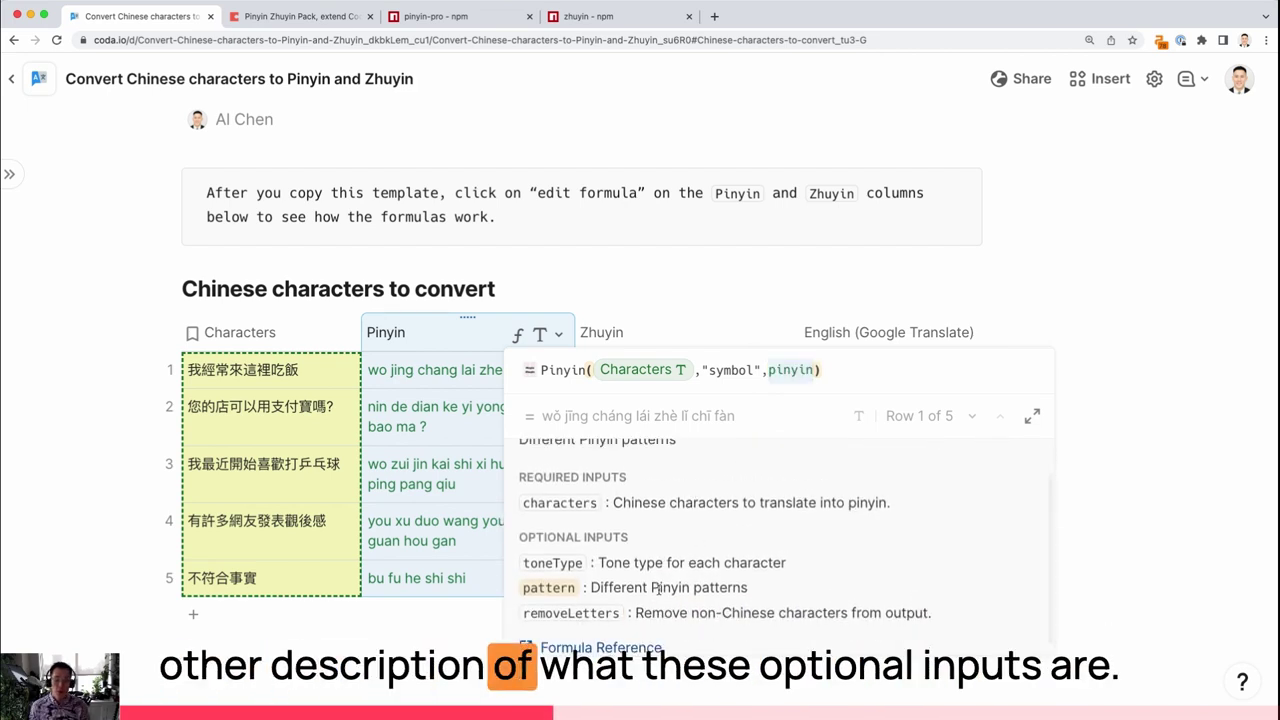
Set the pattern argument in the Pinyin column's formula to "first initial" and apply it.
left_click(805, 372)
key("BackSpace")
key("BackSpace")
key("BackSpace")
key("BackSpace")
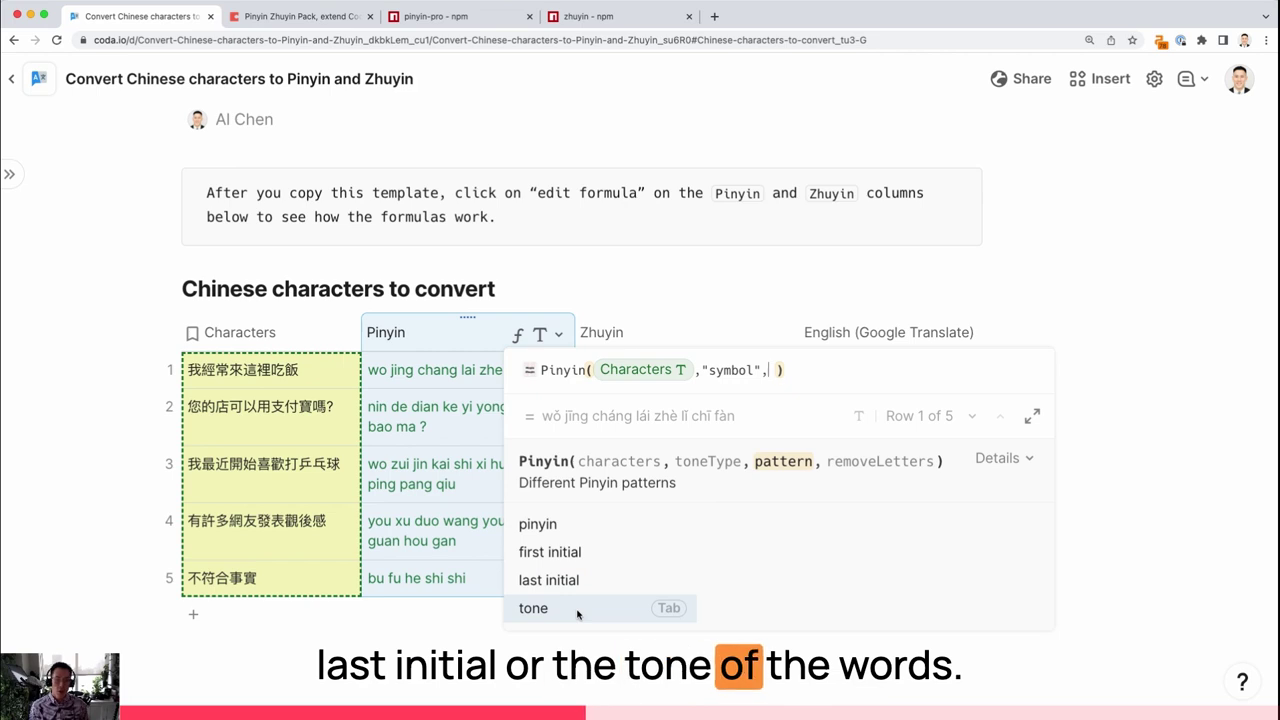
left_click(591, 558)
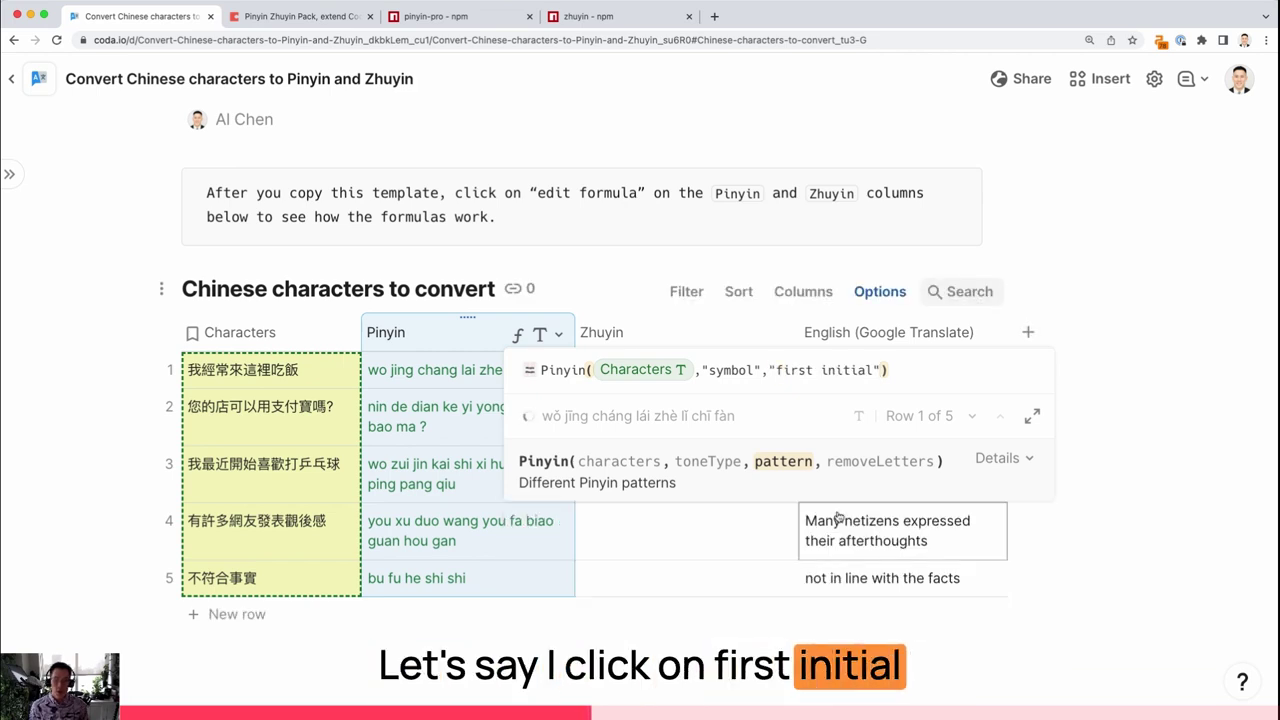
key("Return")
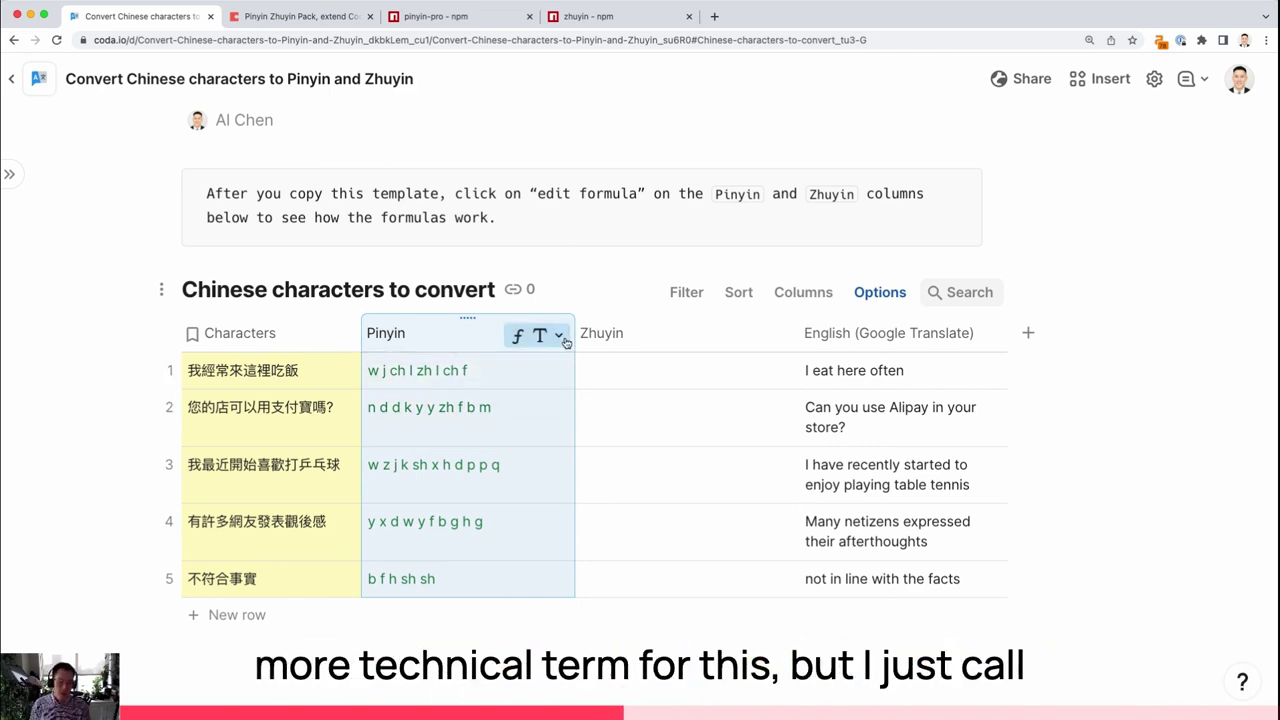
Change the pattern in the Pinyin column's formula to "last initial" and apply it.
left_click(561, 337)
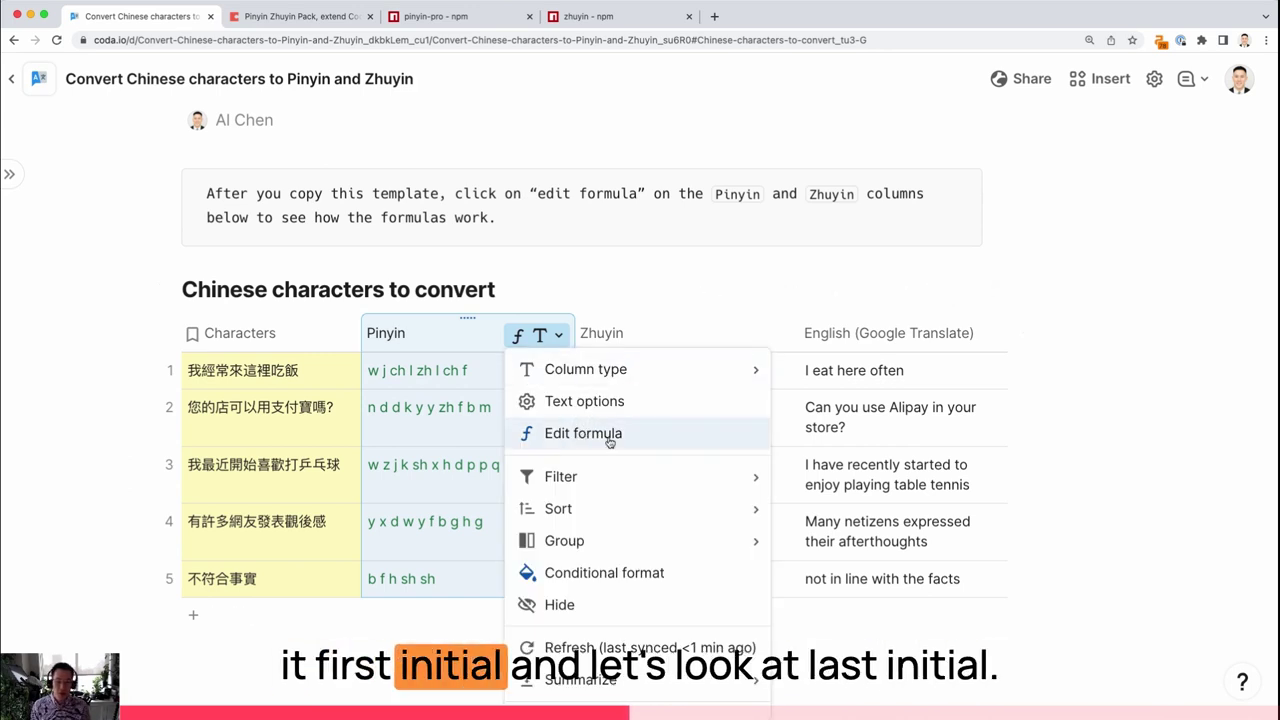
left_click(583, 433)
left_click(755, 371)
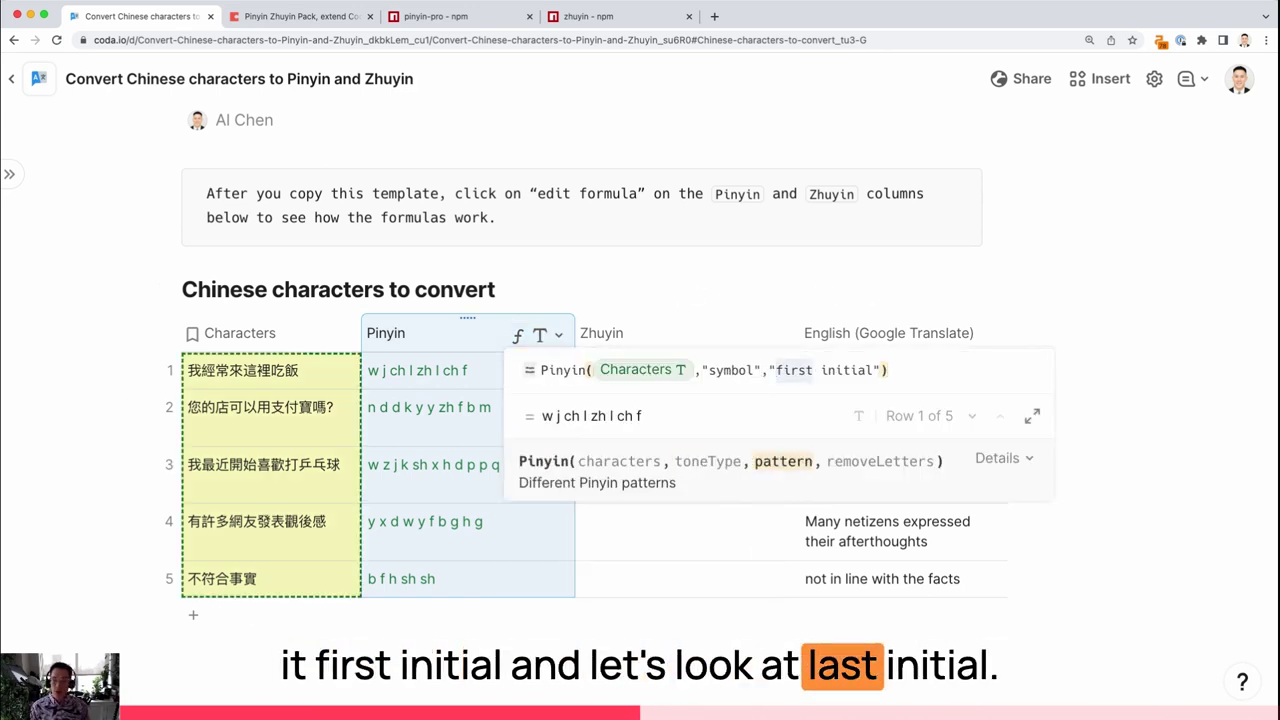
type("last")
left_click(686, 370)
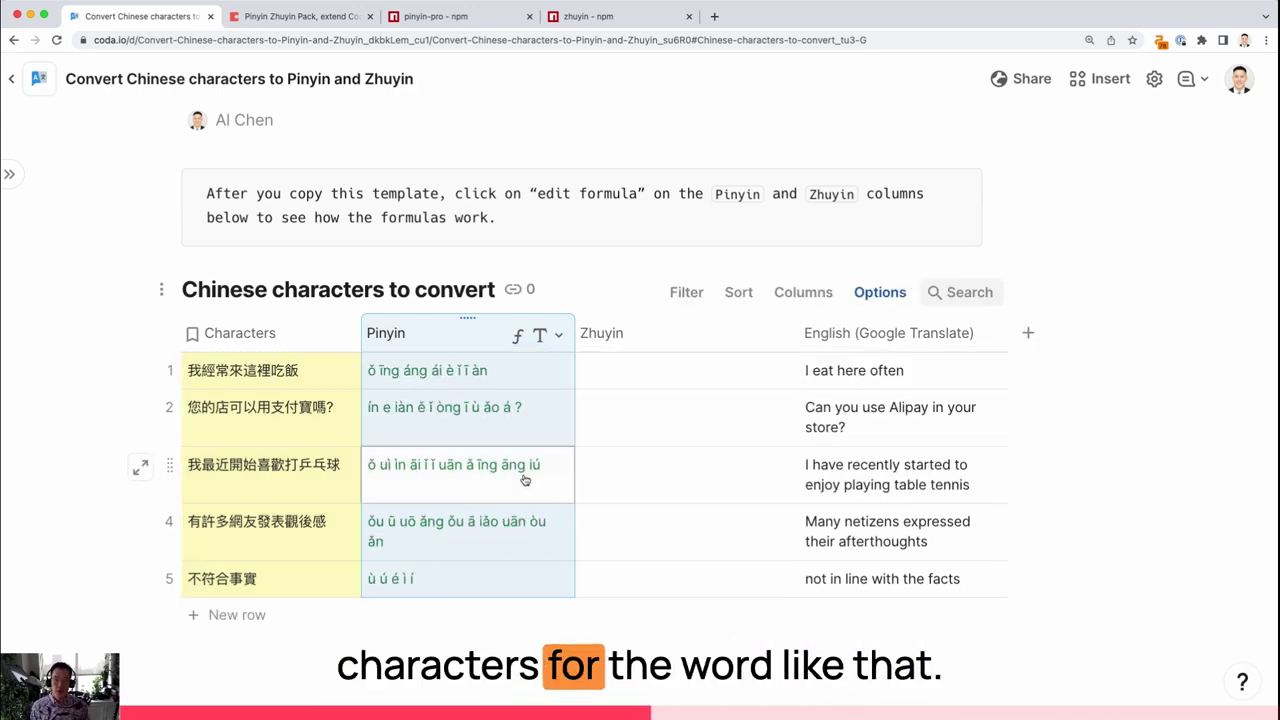
Change the pattern in the Pinyin column's formula to "tone" and apply it.
left_click(558, 336)
left_click(585, 431)
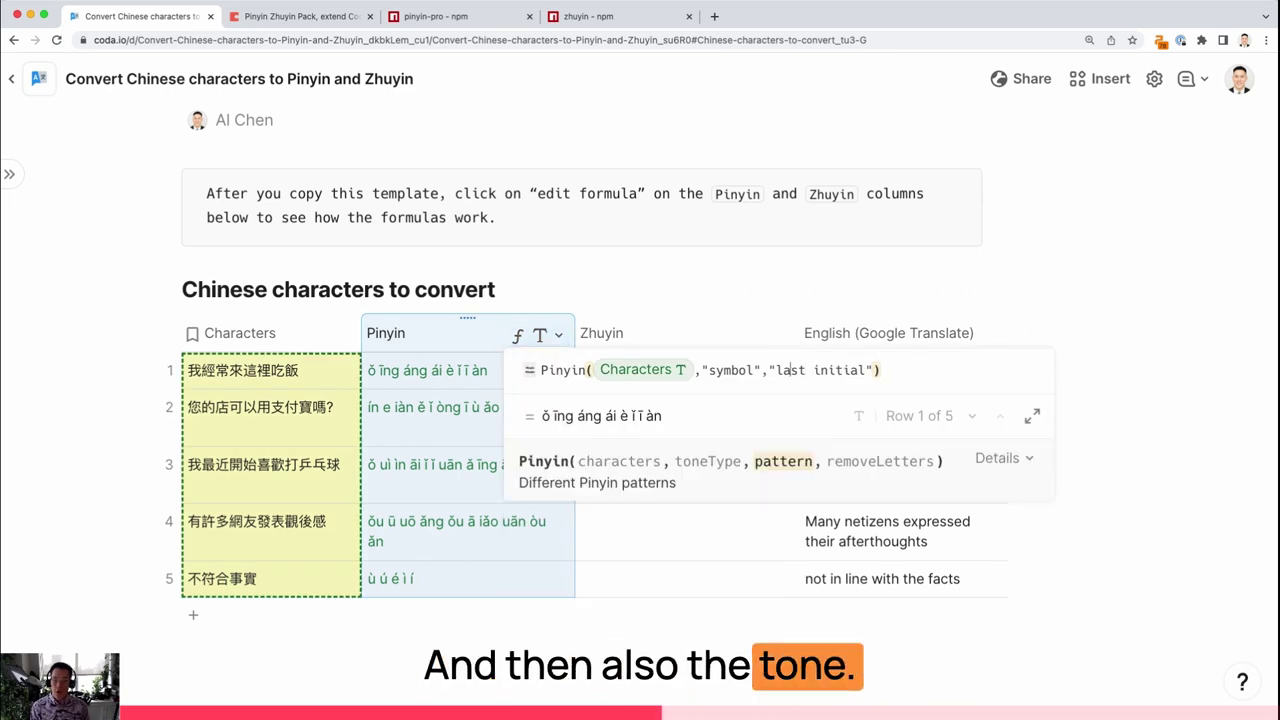
left_click_drag(777, 370, 866, 370)
type("t")
key("Return")
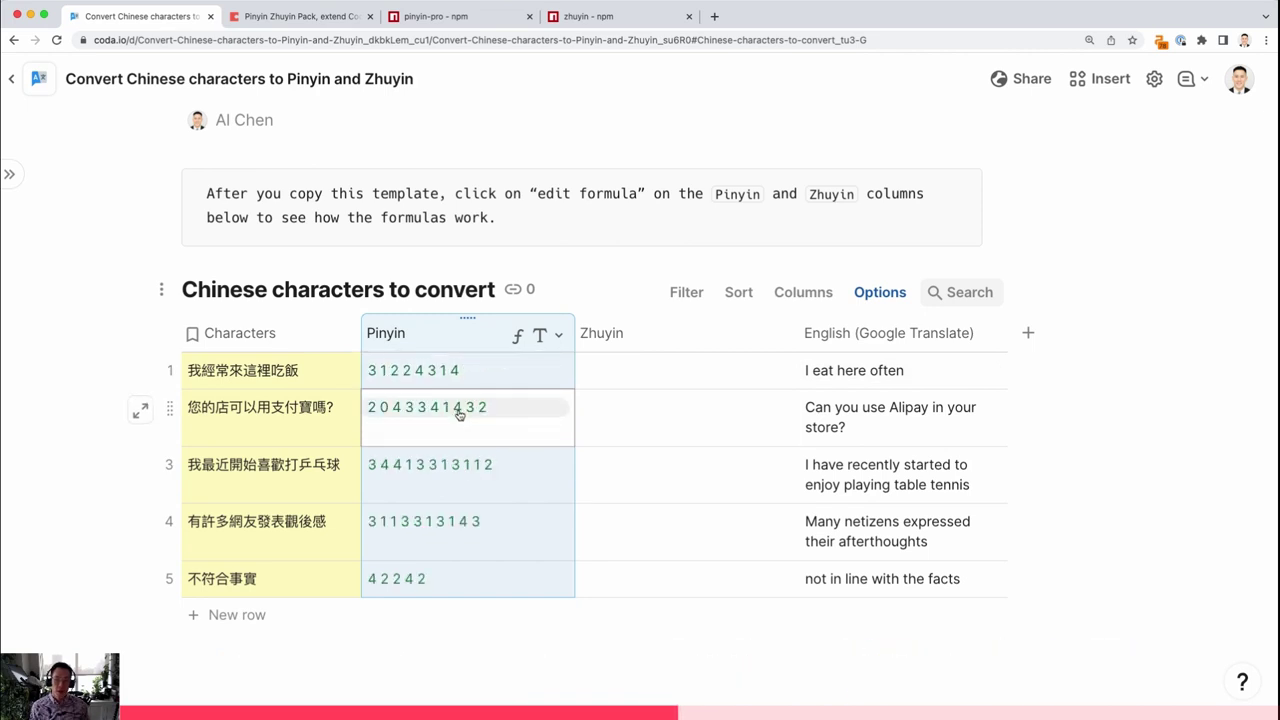
Reopen the Pinyin column's formula and read the description of its removeLetters optional input.
left_click(552, 338)
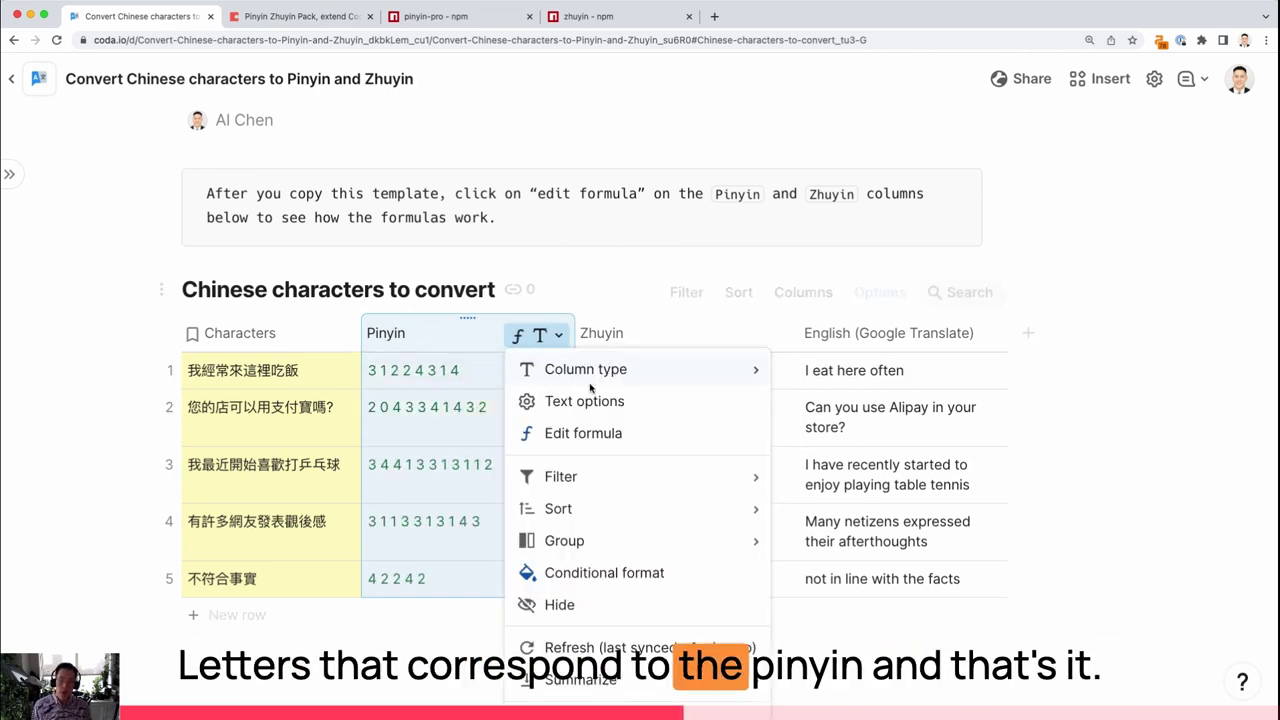
left_click(598, 432)
left_click(815, 371)
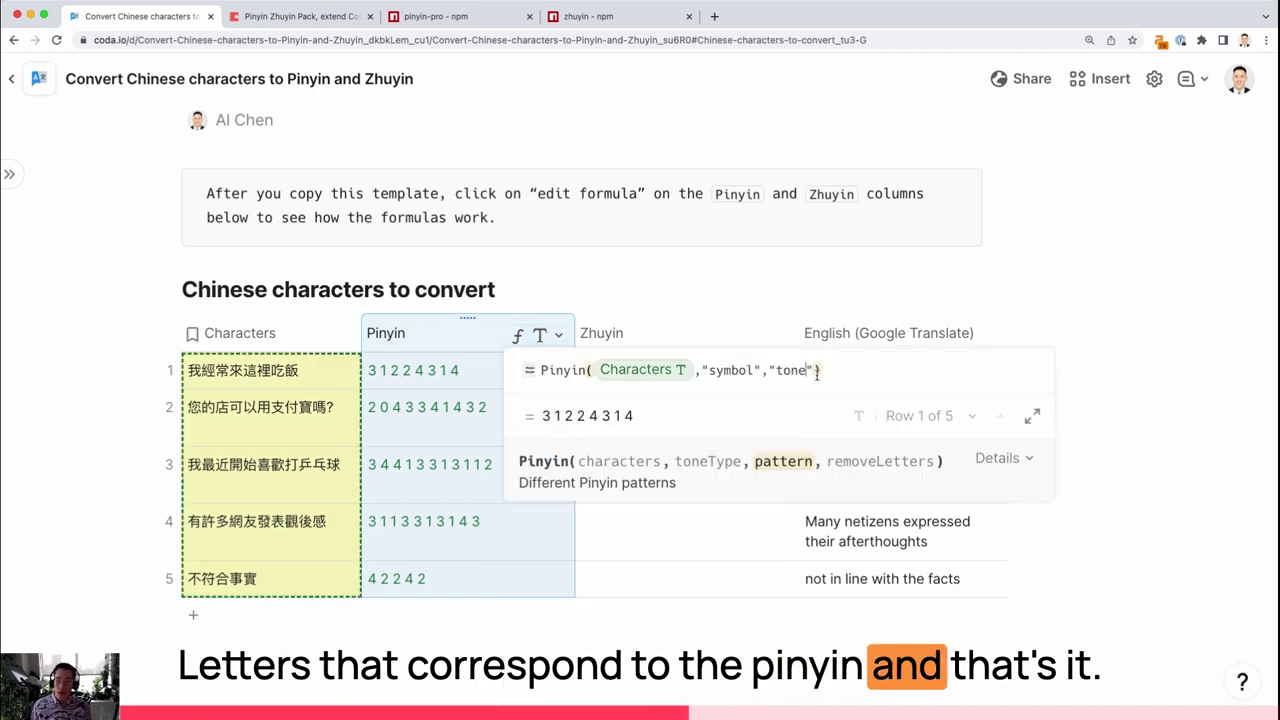
left_click(930, 464)
scroll(653, 560, "down", 2)
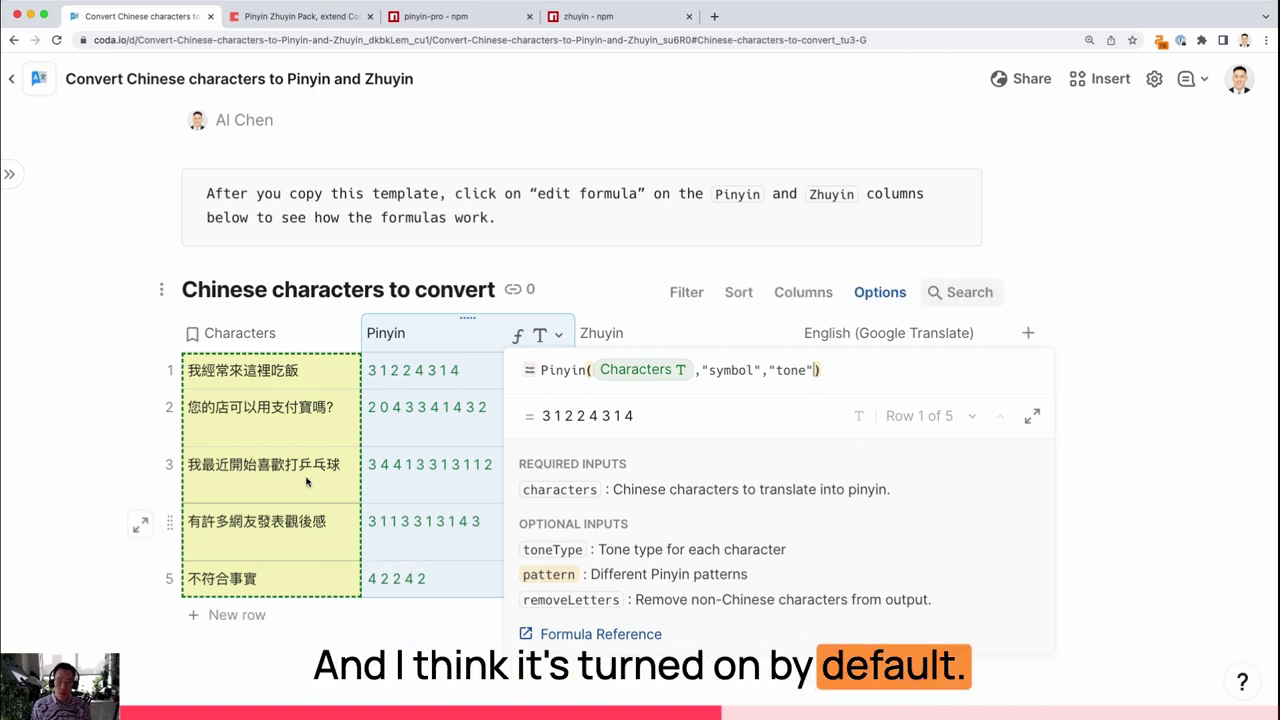
Replace the "symbol" and "tone" arguments in the Pinyin formula with the named argument removeLetters.
left_click(699, 370)
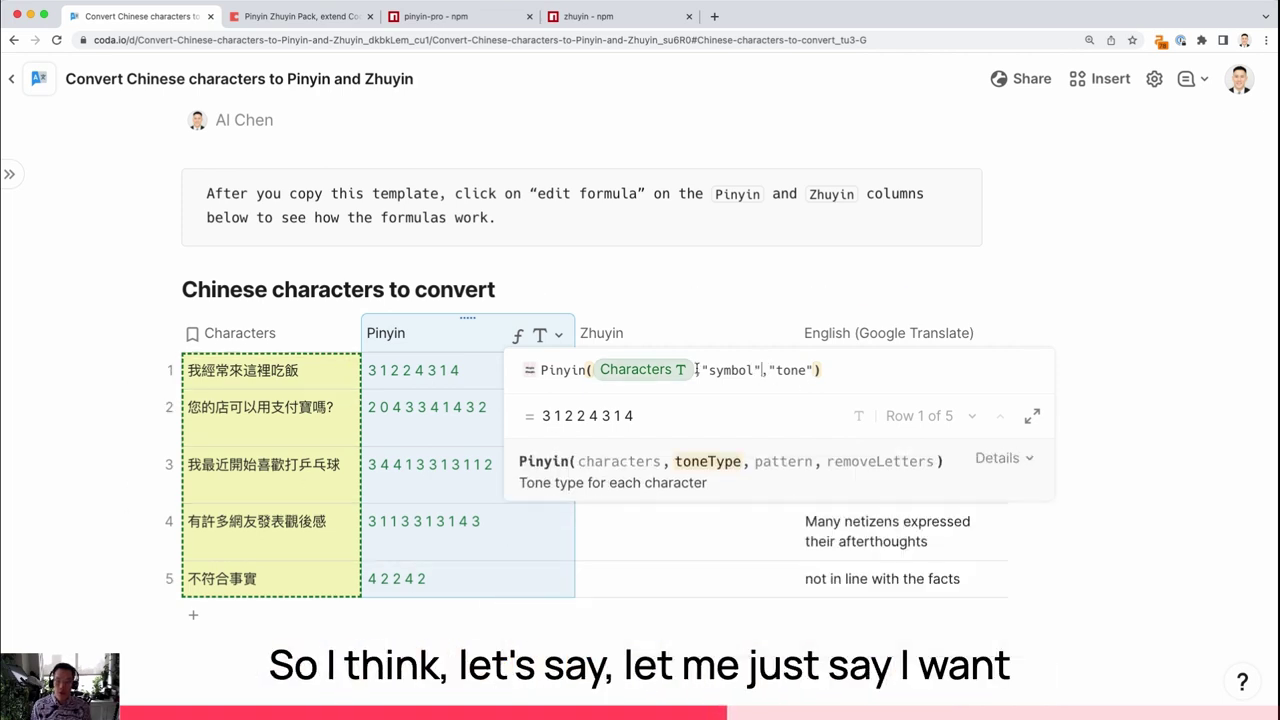
left_click_drag(808, 370, 702, 370)
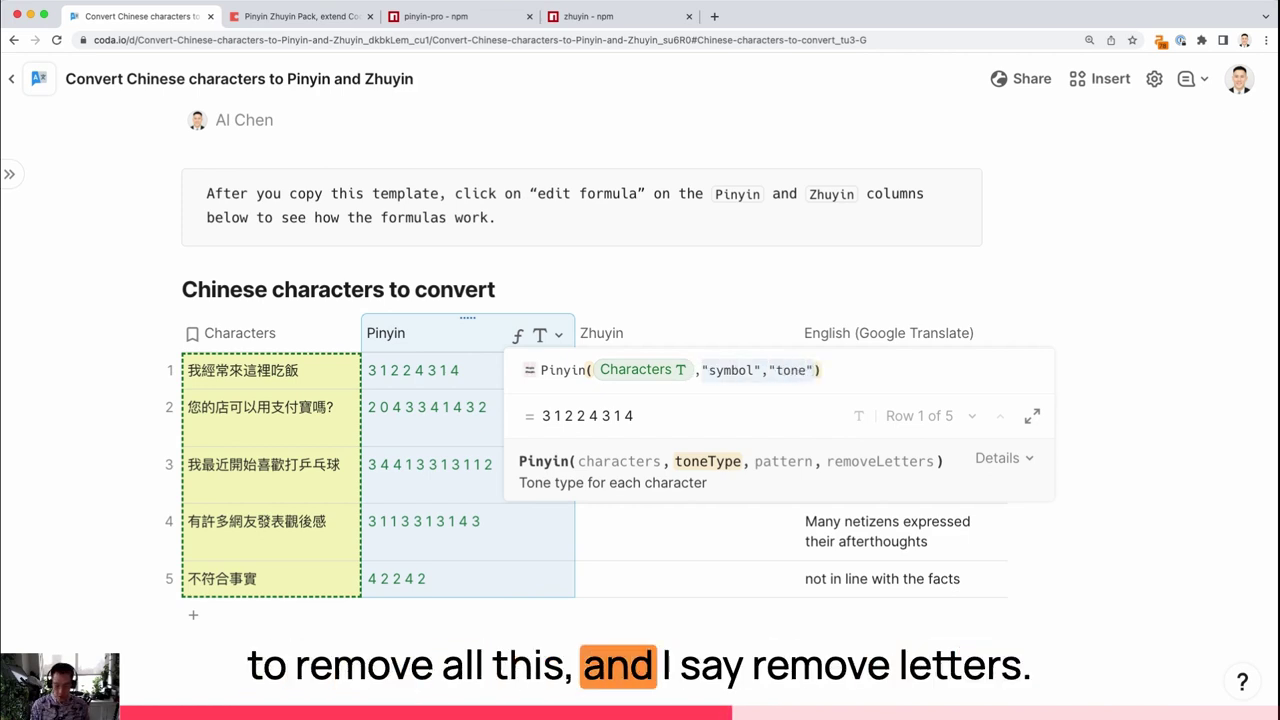
key("BackSpace")
type("remo")
type("veLetter")
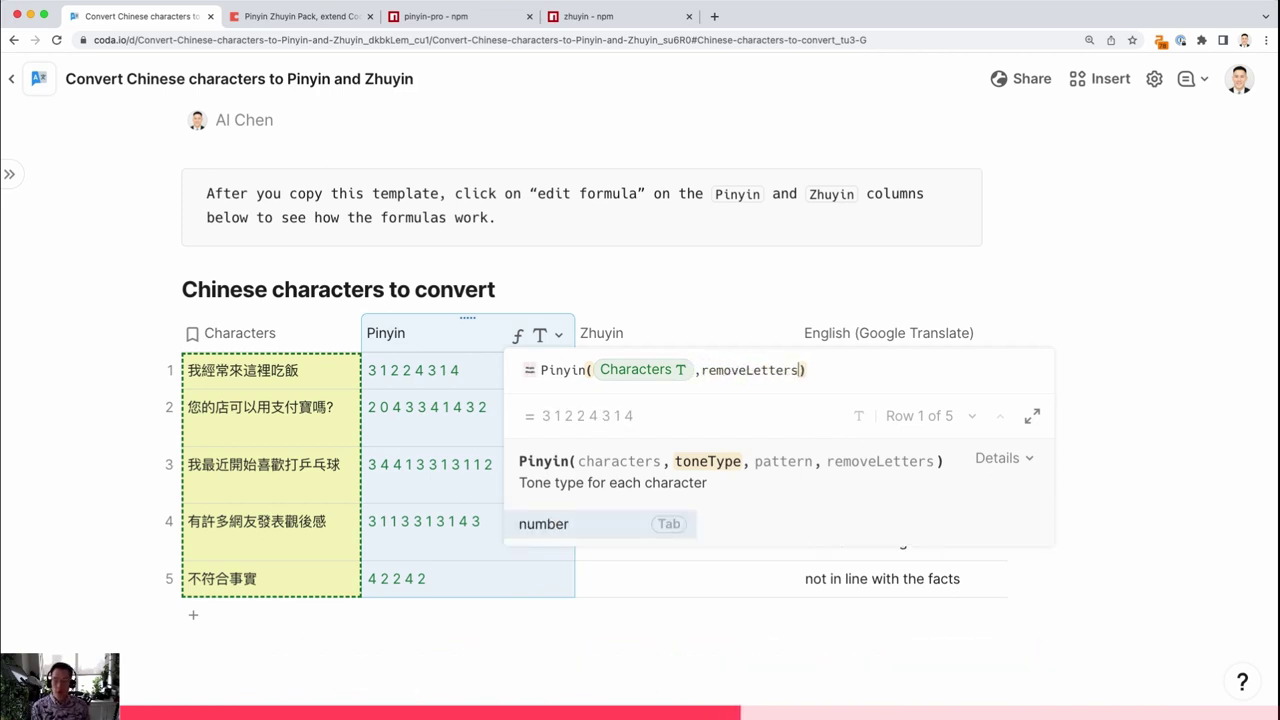
key("Tab")
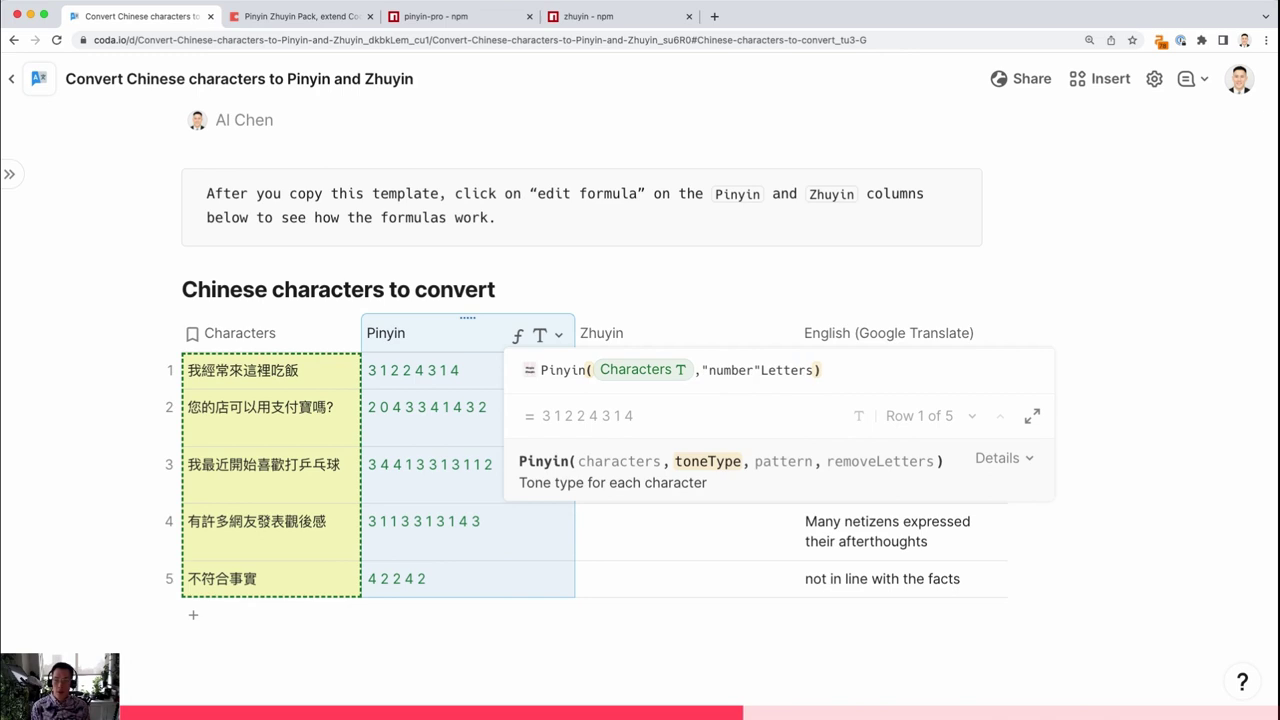
key("BackSpace")
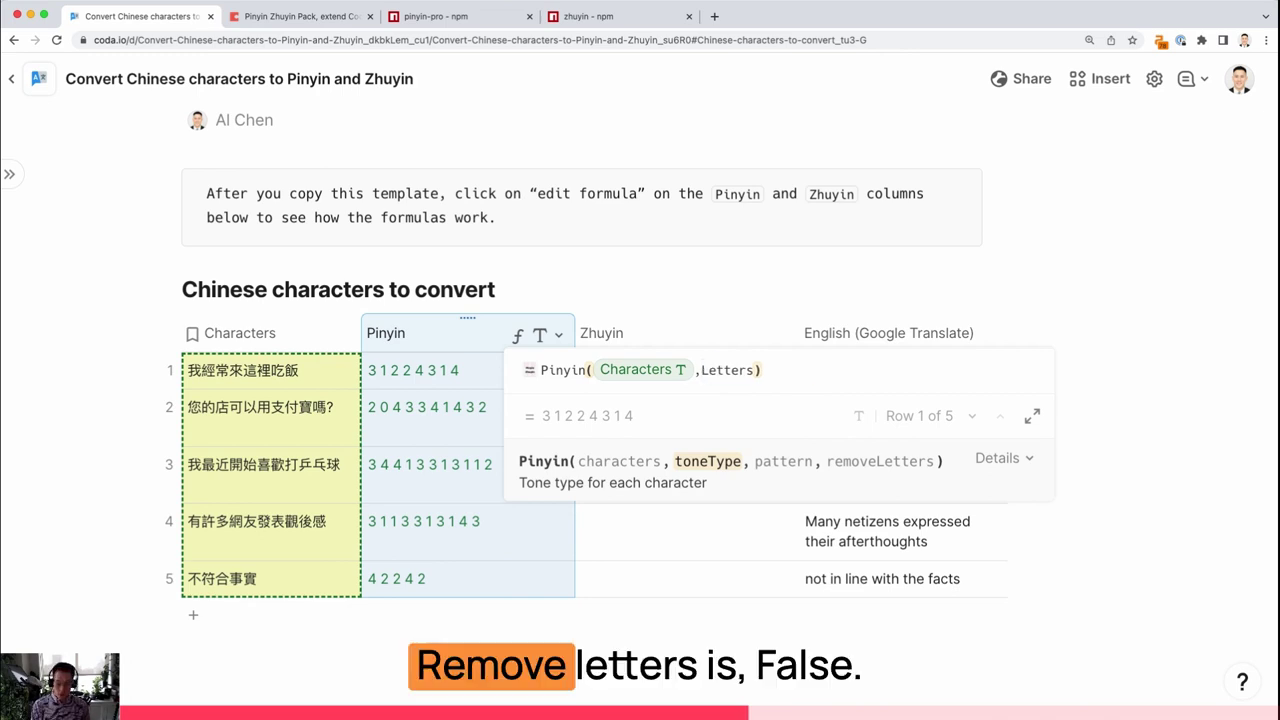
type("remove")
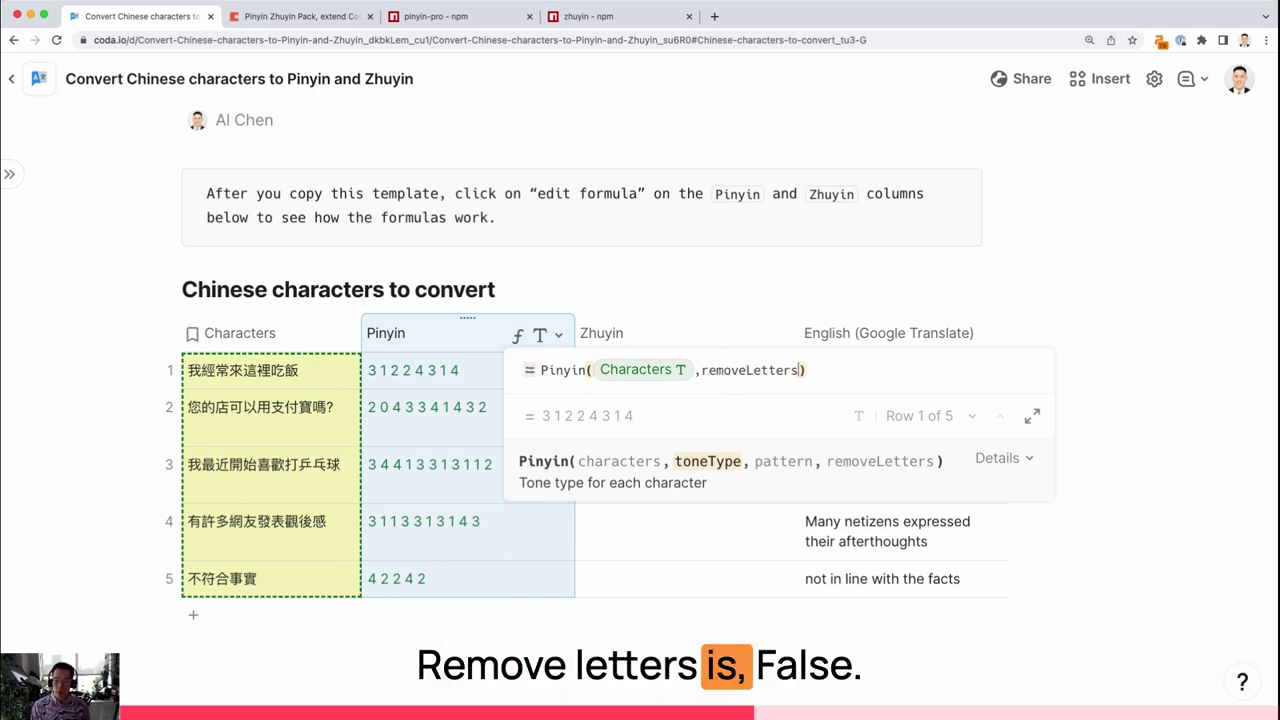
Give removeLetters the value true in the Pinyin column's formula and apply it.
type("false")
key("BackSpace")
key("BackSpace")
key("BackSpace")
key("BackSpace")
key("BackSpace")
type("true")
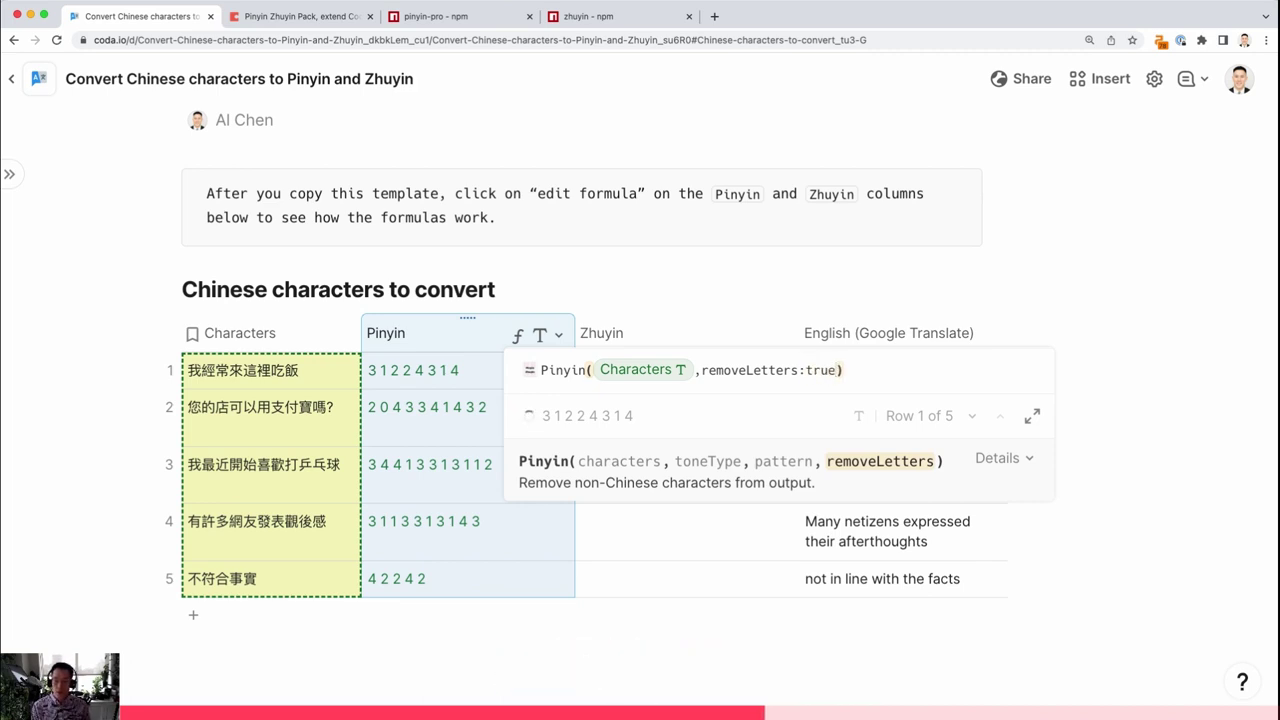
key("Return")
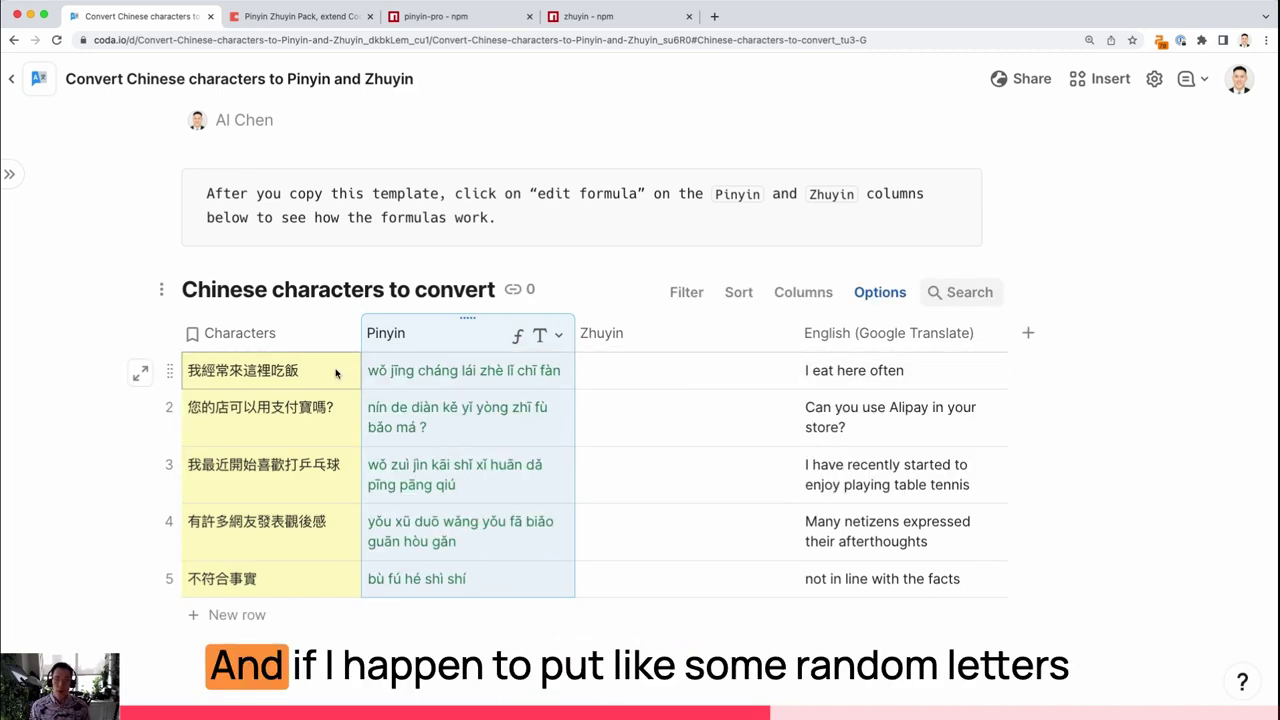
Insert the letters "sdfsdf" before 飯 in the first row's Characters cell.
left_click(356, 386)
type("sdfsdf")
scroll(300, 370, "down", 1)
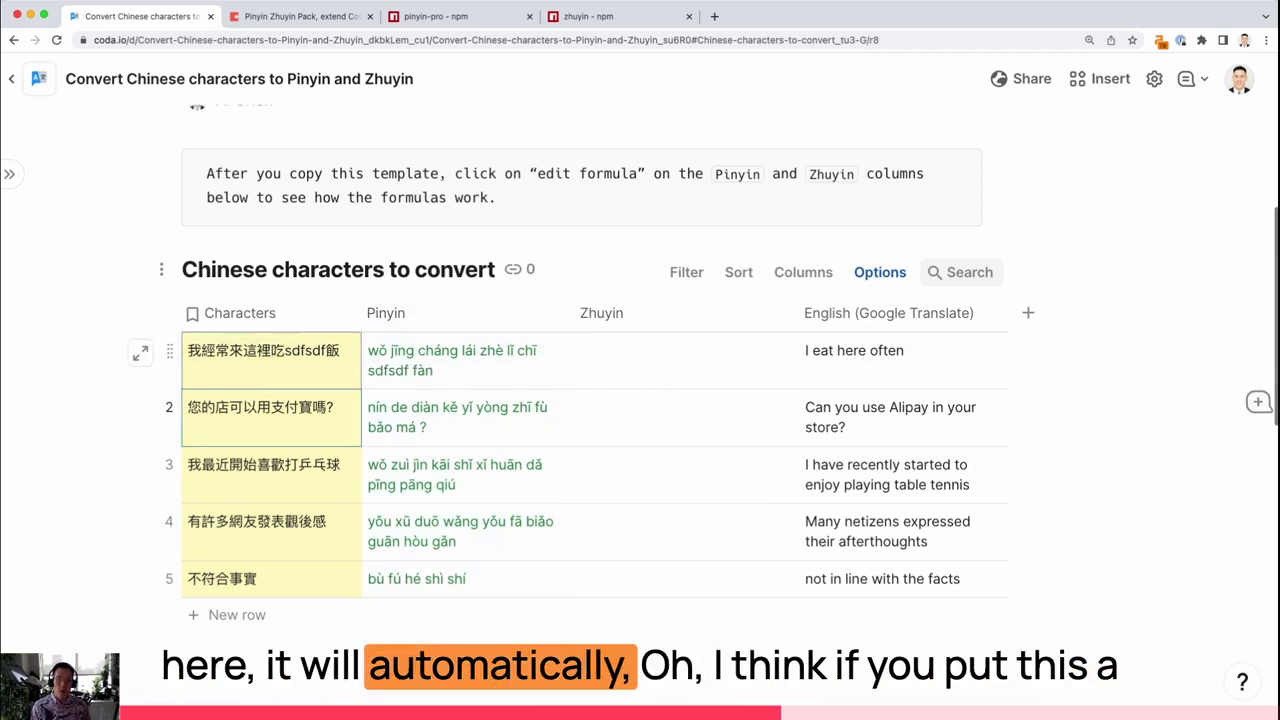
Change removeLetters to false in the Pinyin column's formula and apply it.
left_click(556, 318)
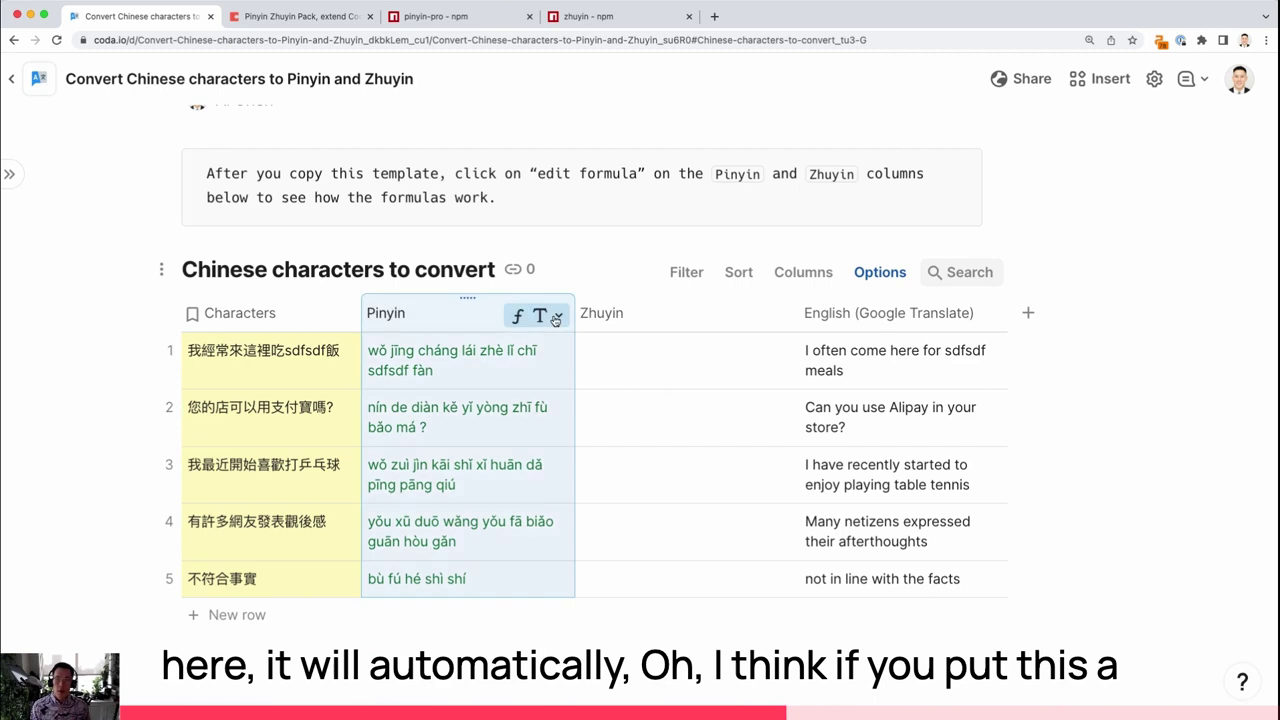
left_click(574, 412)
left_click(813, 351)
key("Delete")
key("Delete")
key("Delete")
key("Delete")
type("f")
key("Return")
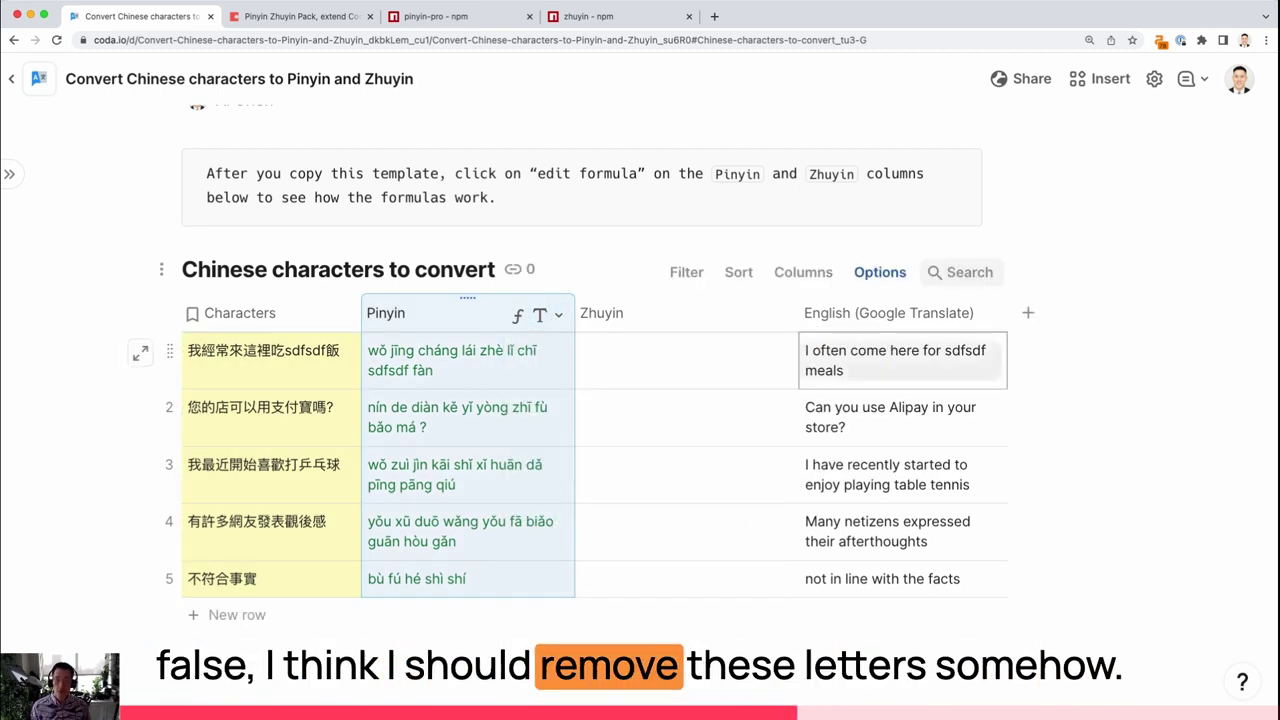
left_click(338, 434)
left_click(420, 414)
left_click_drag(463, 383, 354, 377)
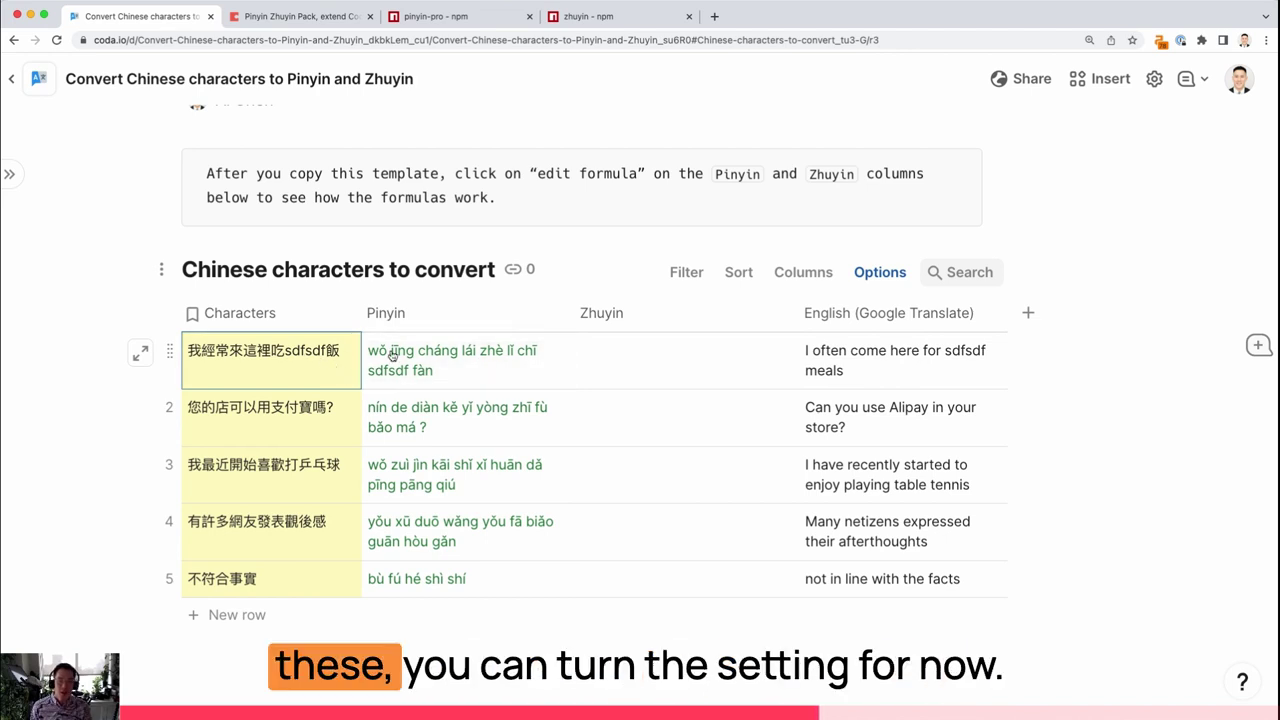
Remove the removeLetters argument so the Pinyin column's formula is just Pinyin(Characters), and apply it.
left_click(537, 314)
left_click(631, 414)
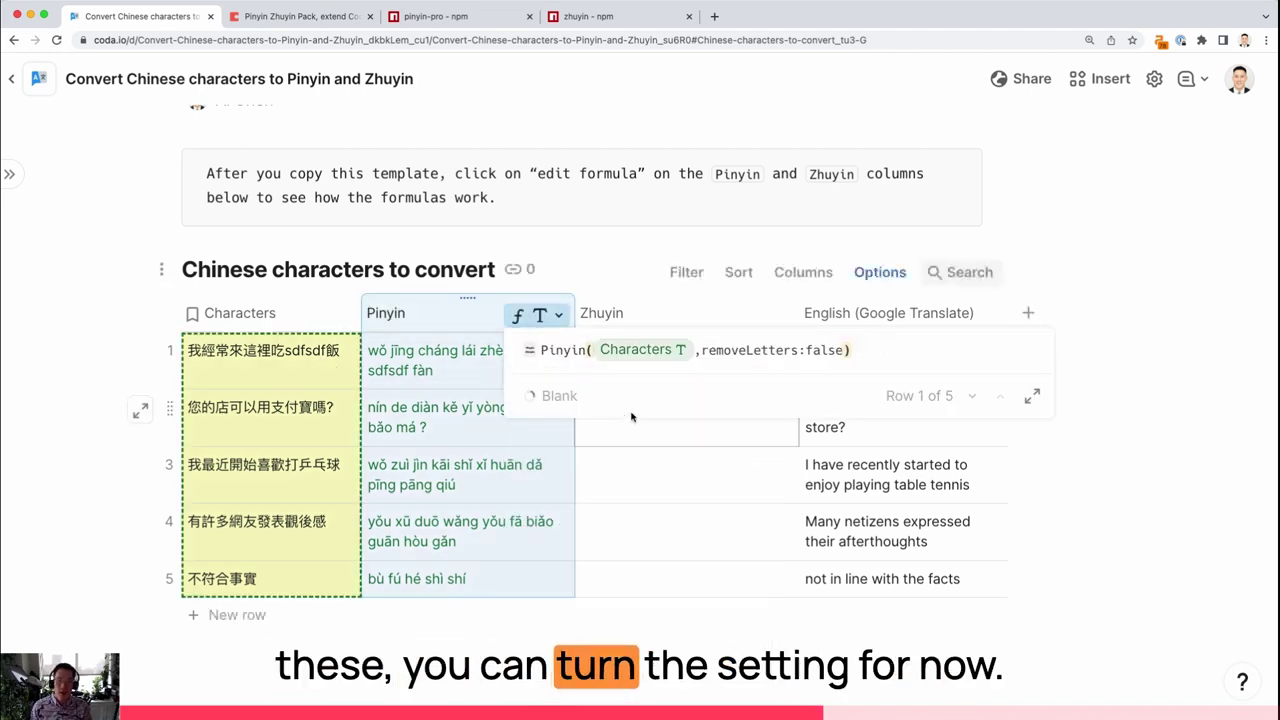
left_click(724, 350)
left_click_drag(703, 350, 838, 347)
key("BackSpace")
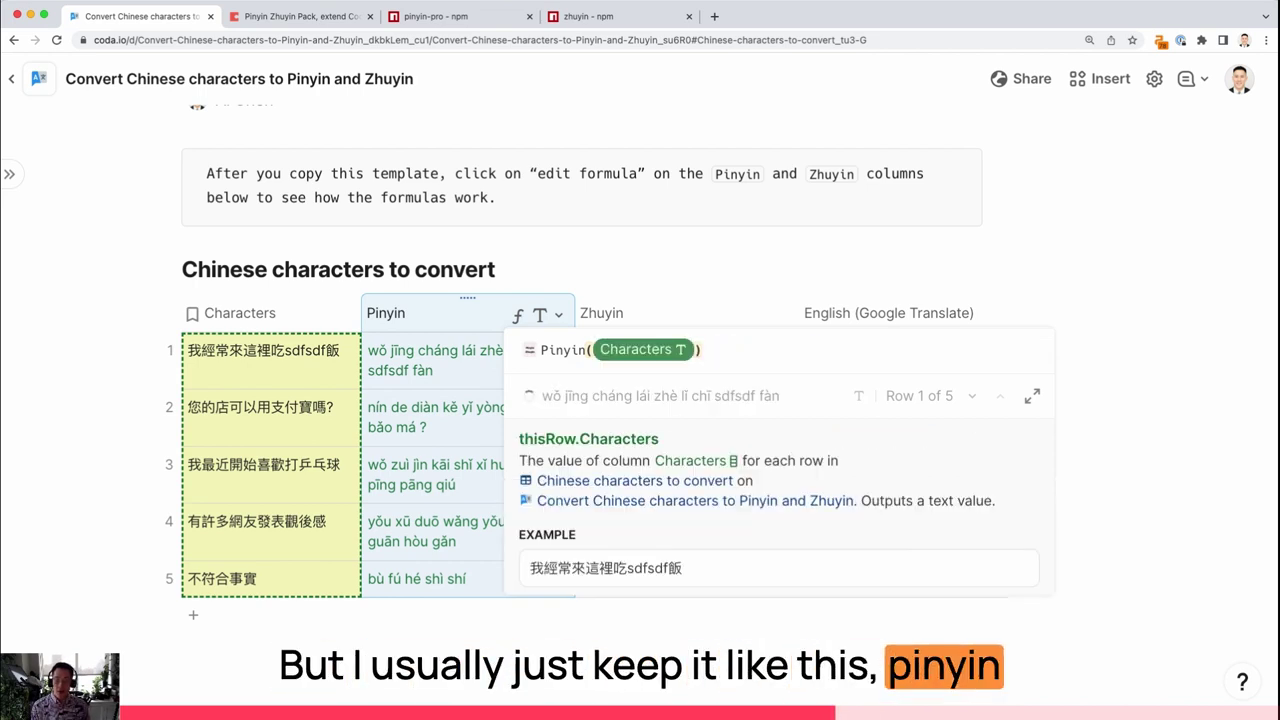
key("Return")
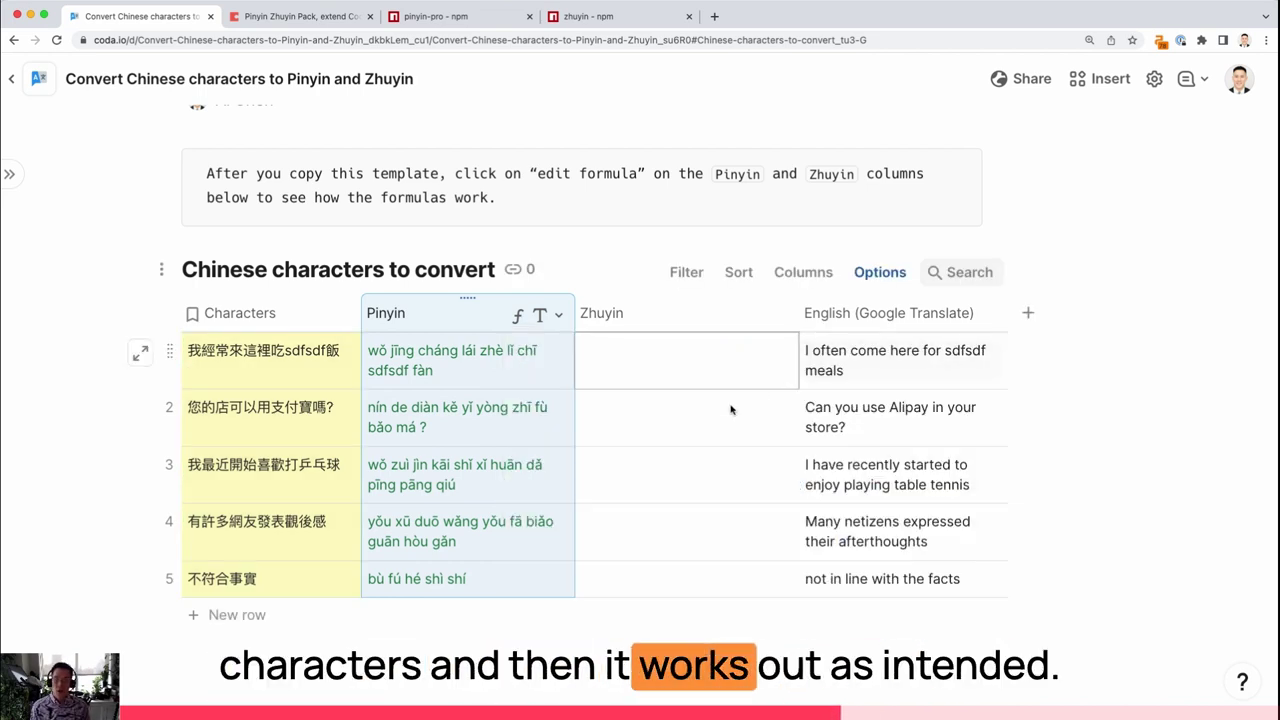
Delete the letters "sdfsdf" from the first row's Characters cell.
left_click(590, 463)
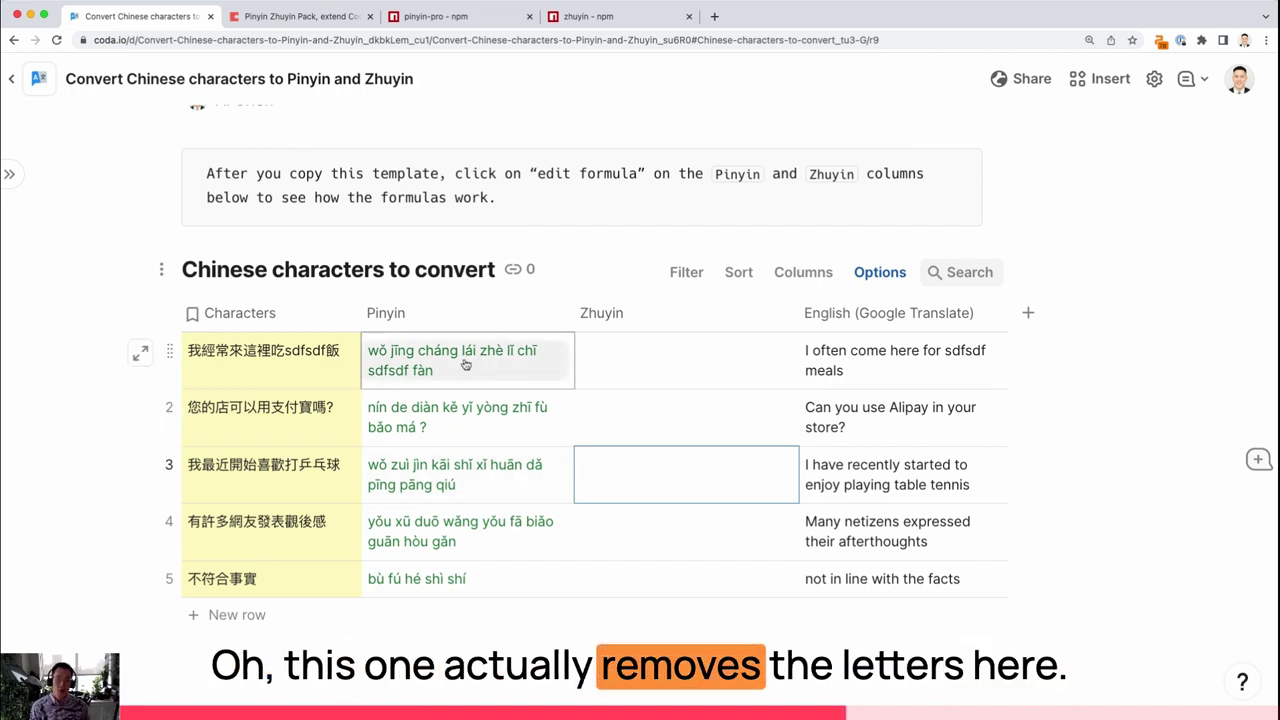
double_click(335, 357)
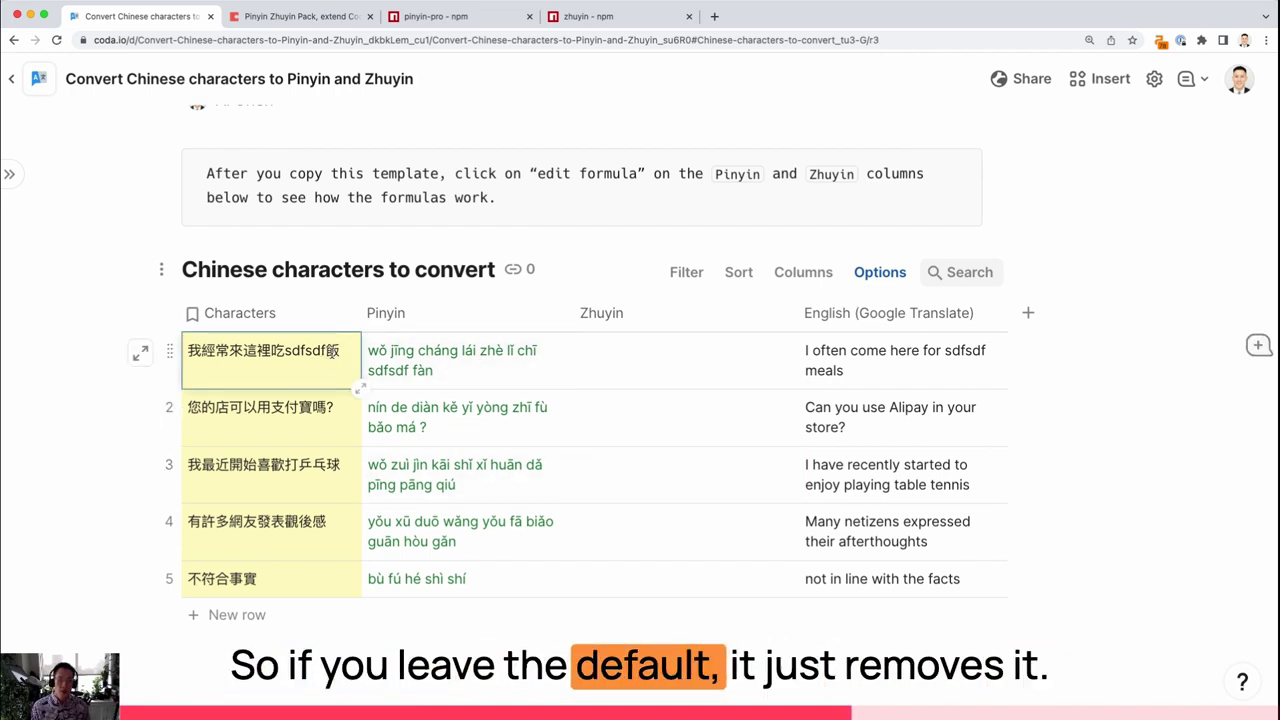
key("Escape")
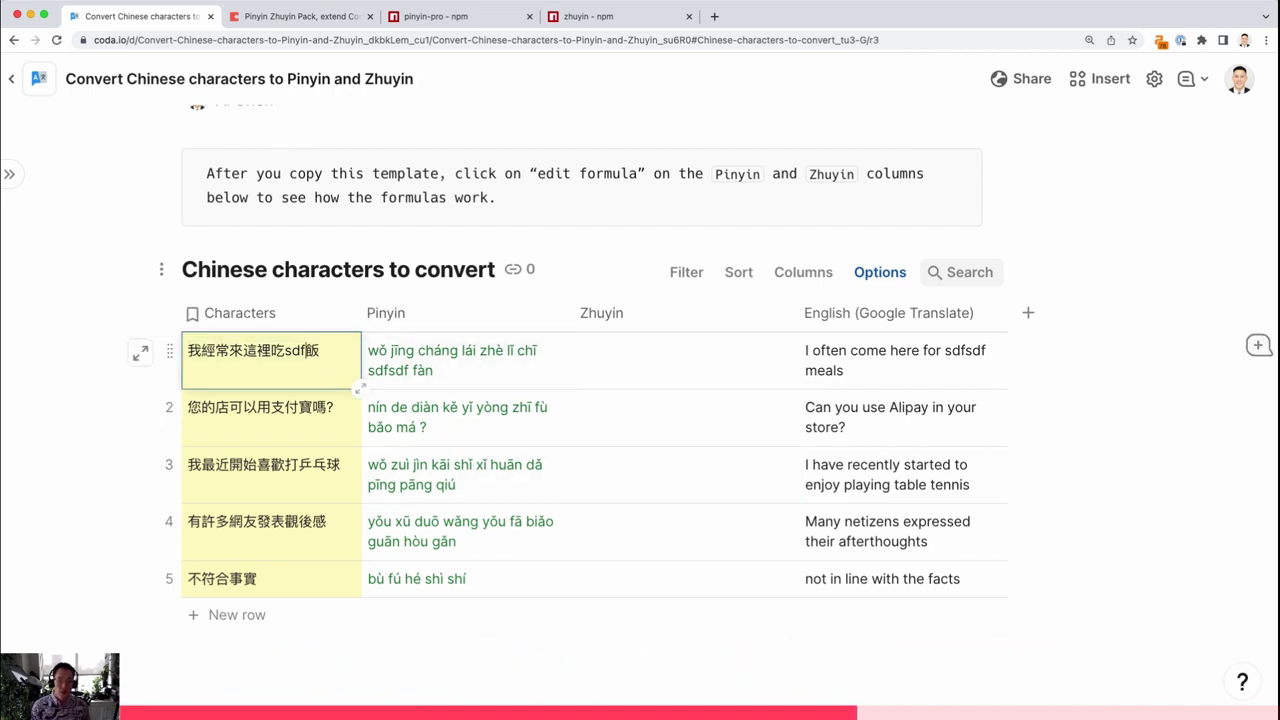
key("BackSpace")
key("BackSpace")
key("BackSpace")
Add the formula Zhuyin(Pinyin) to the Zhuyin column, using the Pinyin column as its input, and apply it.
left_click(616, 352)
type("=zhuy")
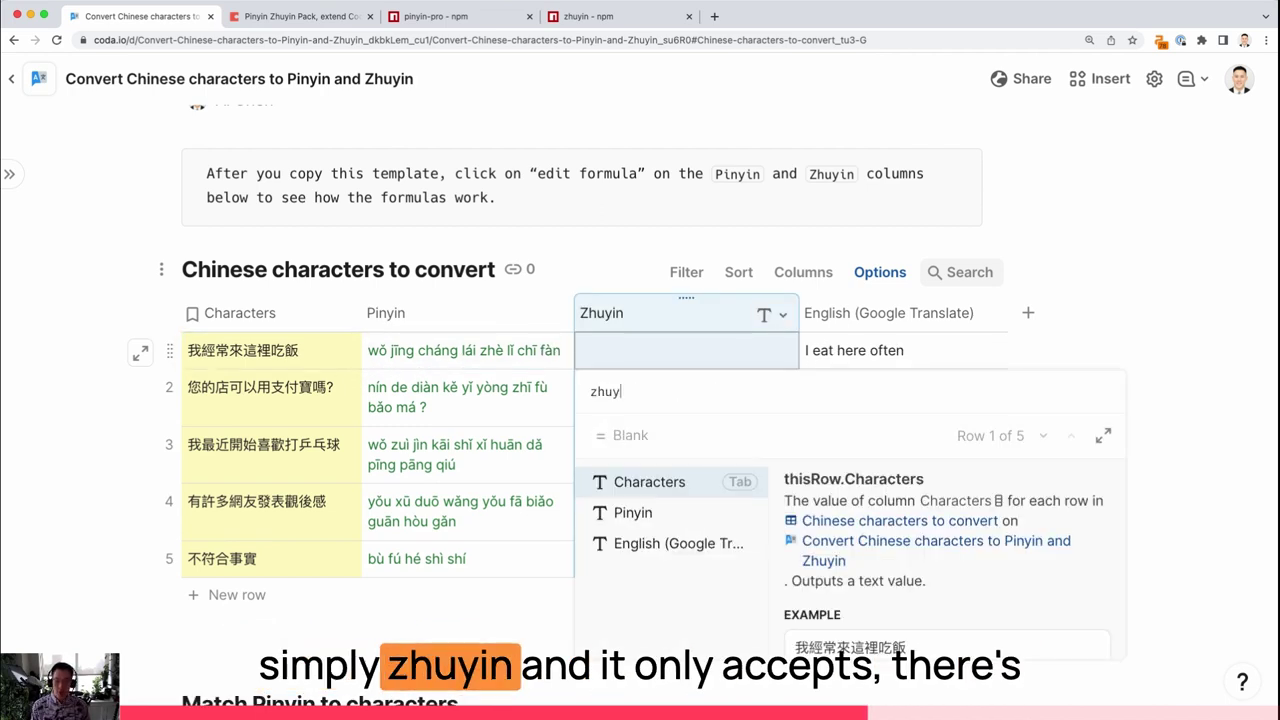
key("Tab")
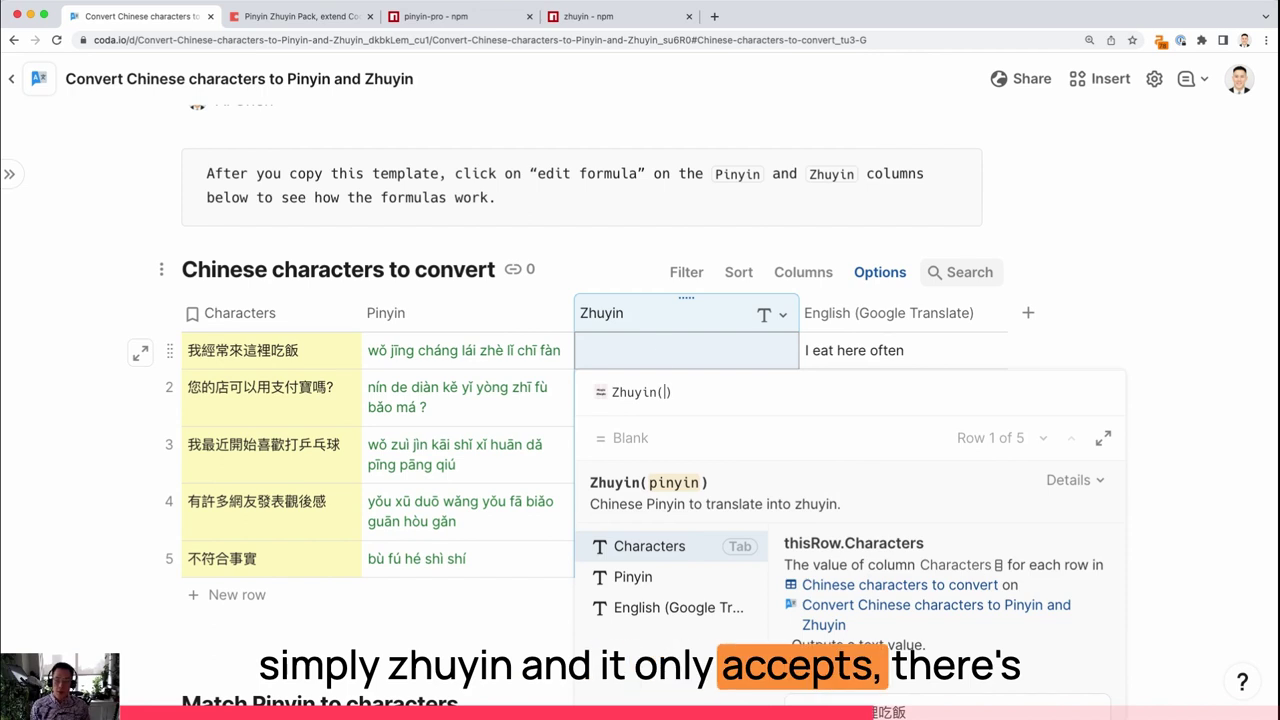
left_click(649, 546)
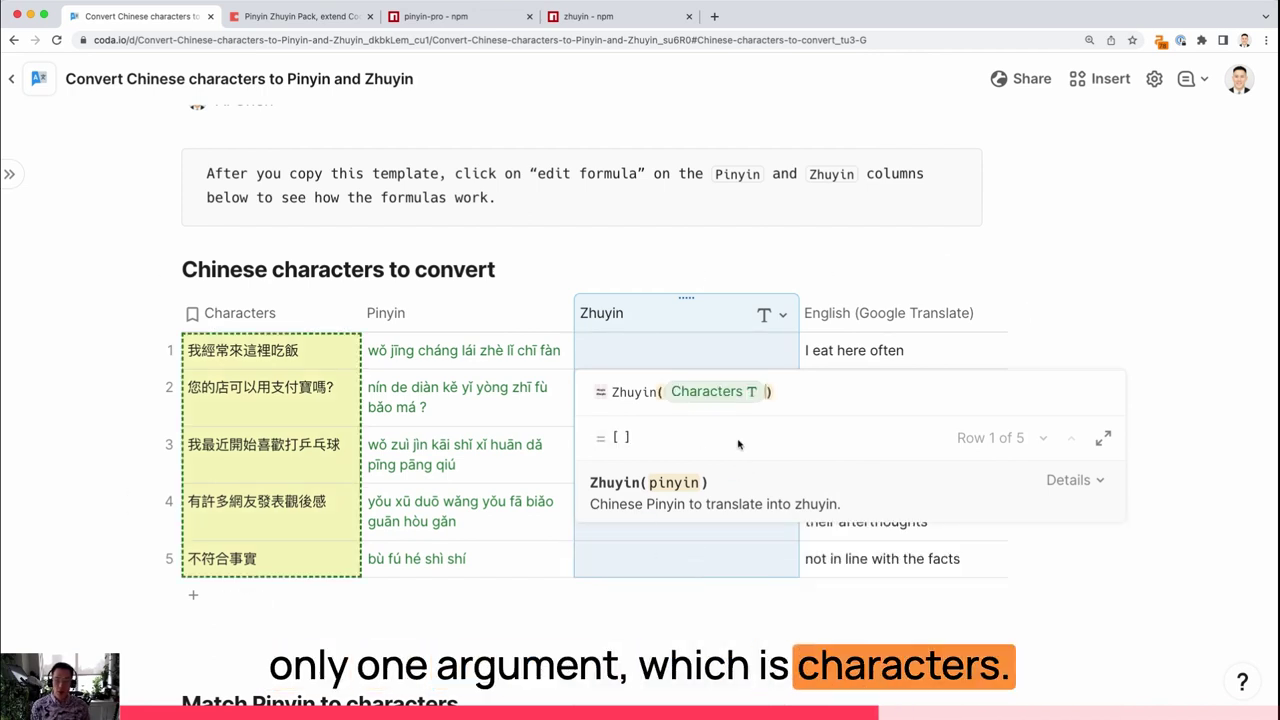
key("BackSpace")
type("pinyin")
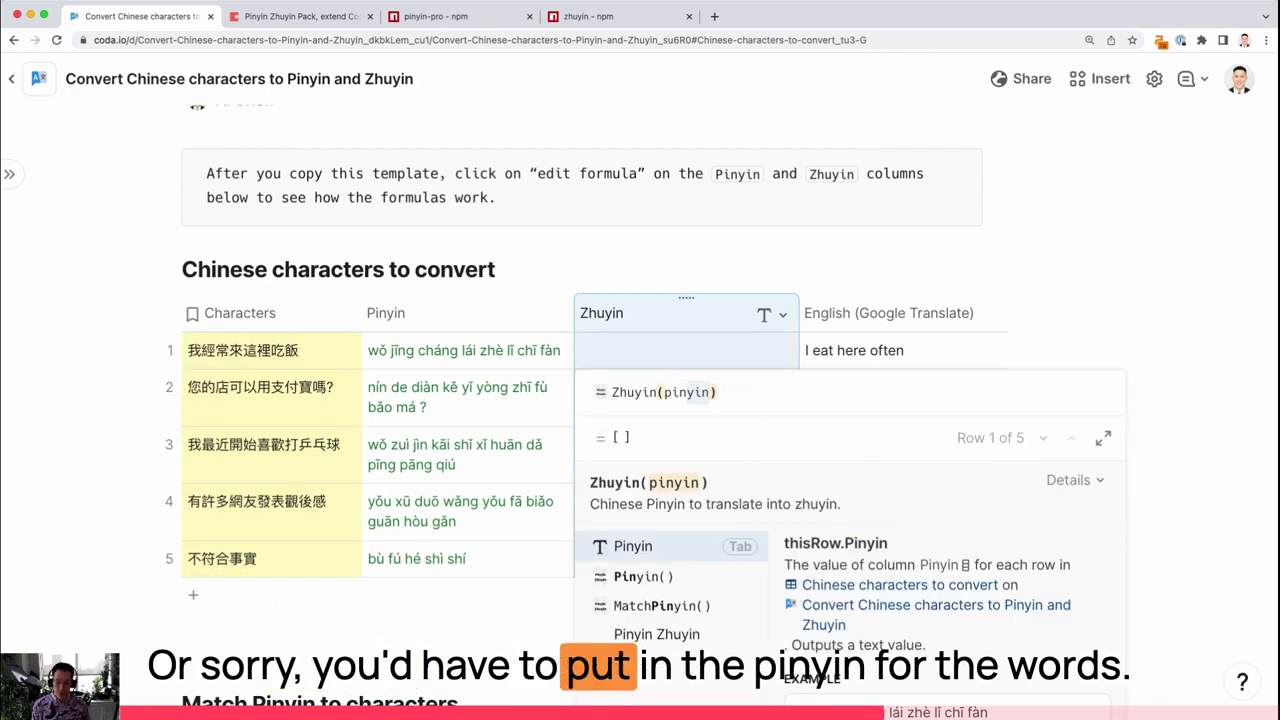
key("Tab")
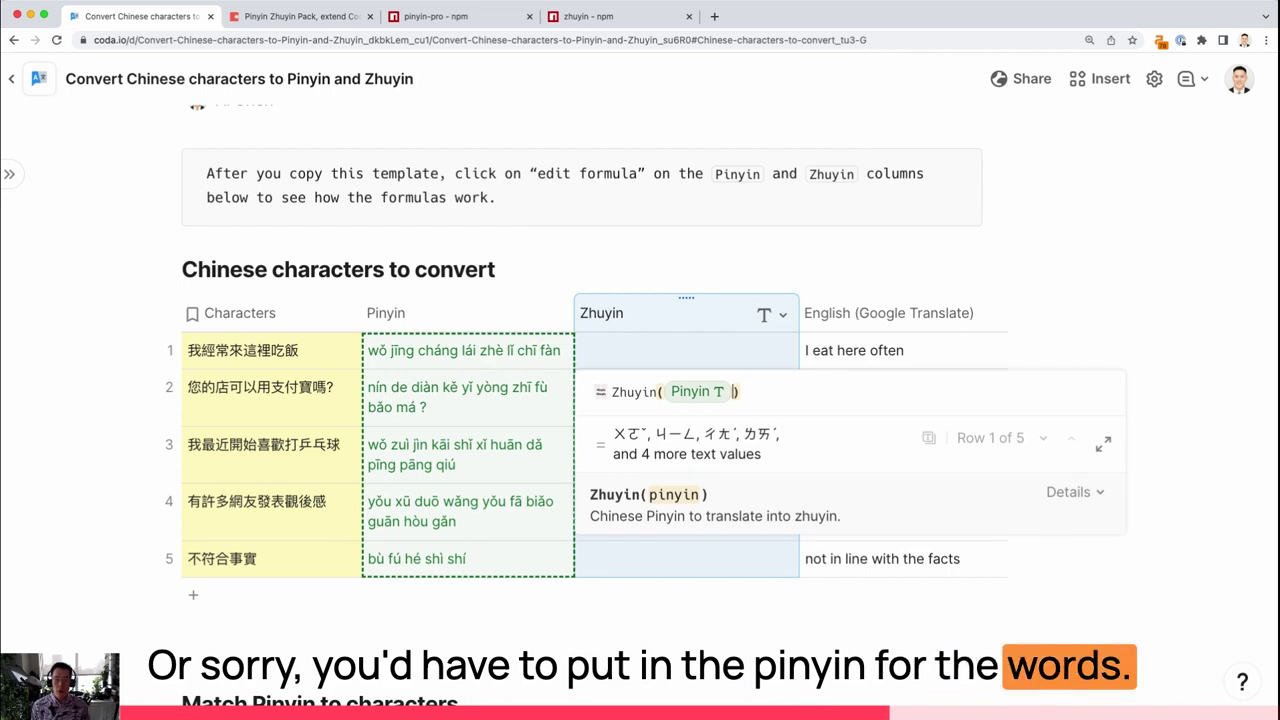
key("Return")
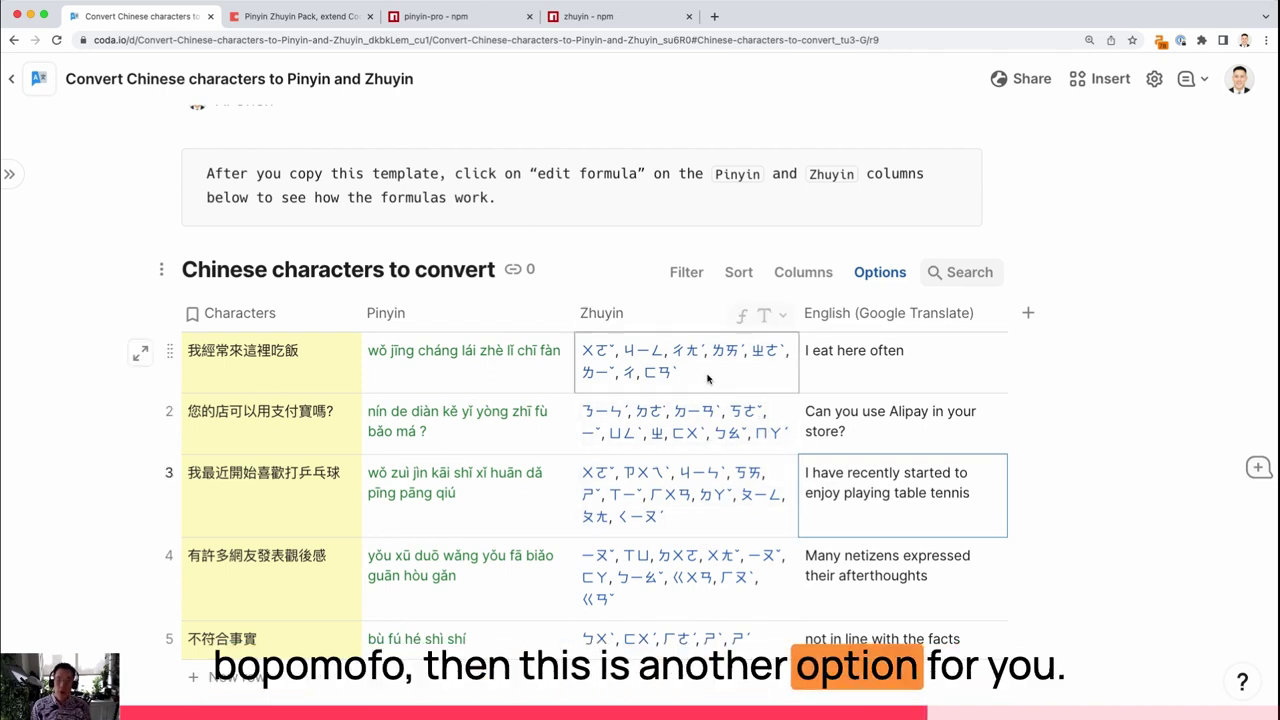
Copy 不符合事實 from the conversion table into the third row's Characters (Input) cell of the Match Pinyin to characters table.
scroll(709, 375, "down", 3)
scroll(709, 378, "down", 5)
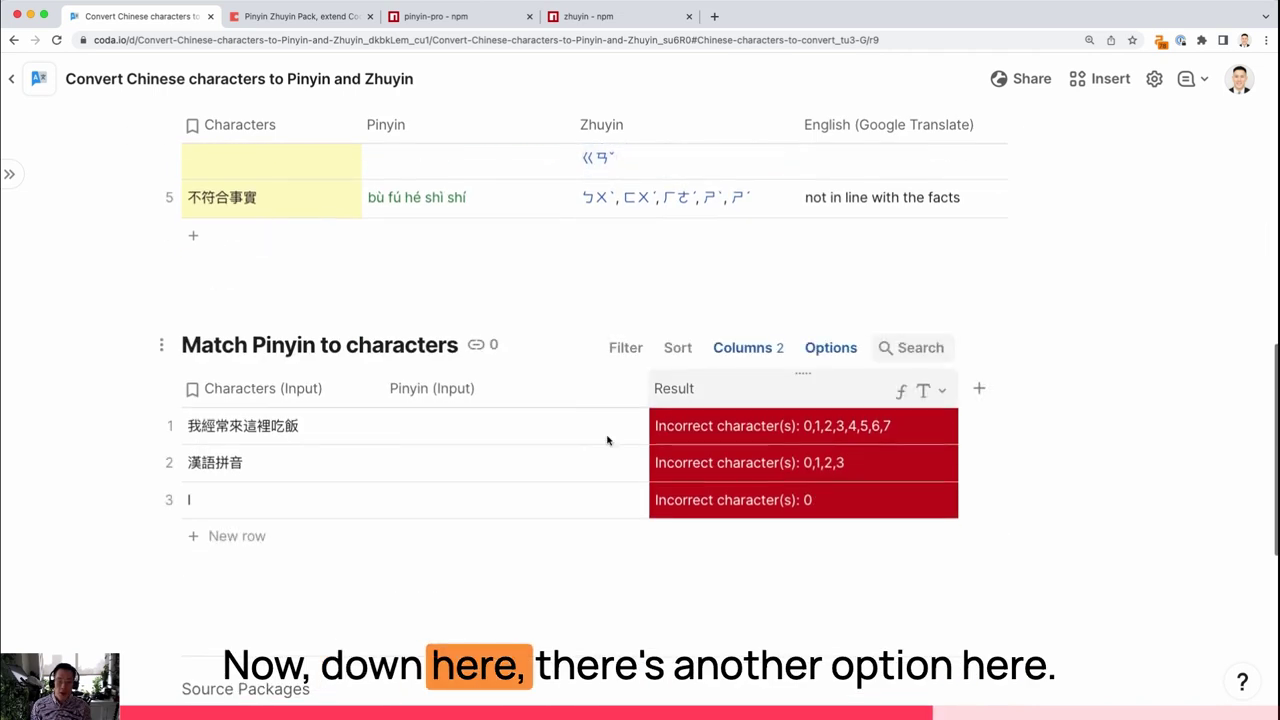
scroll(357, 493, "up", 1)
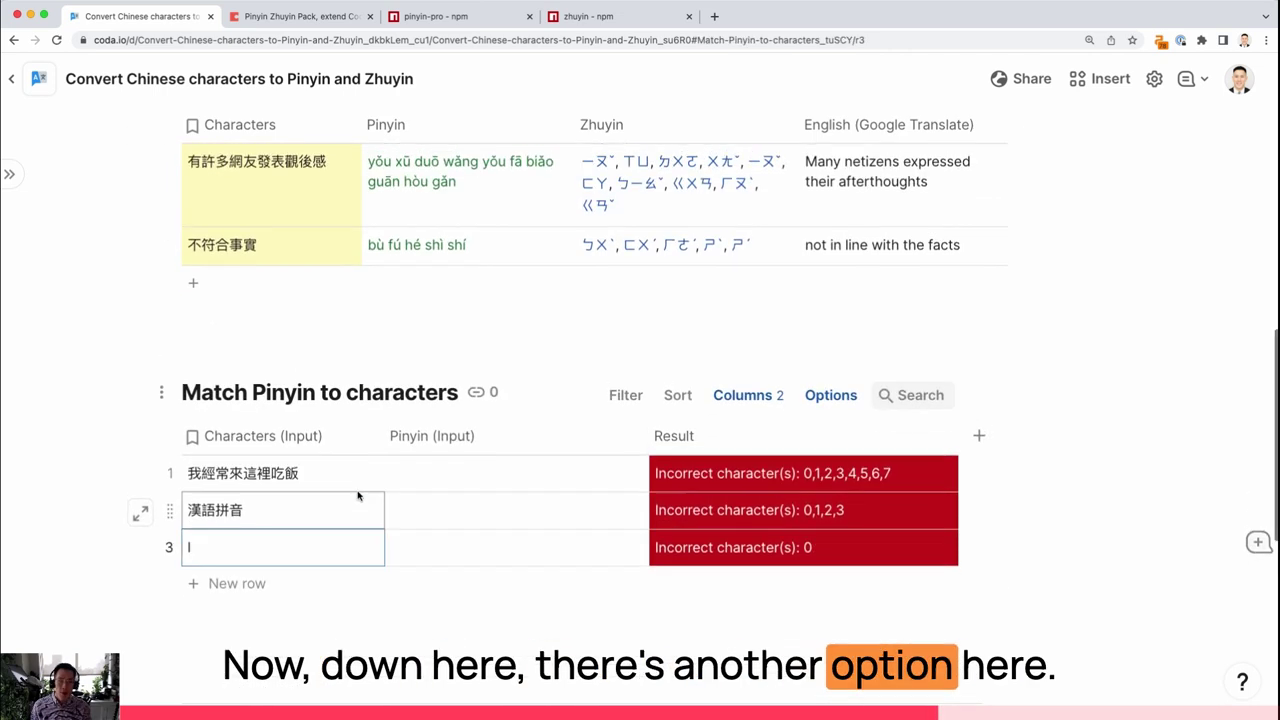
left_click(297, 246)
left_click(311, 545)
type("不符合事實")
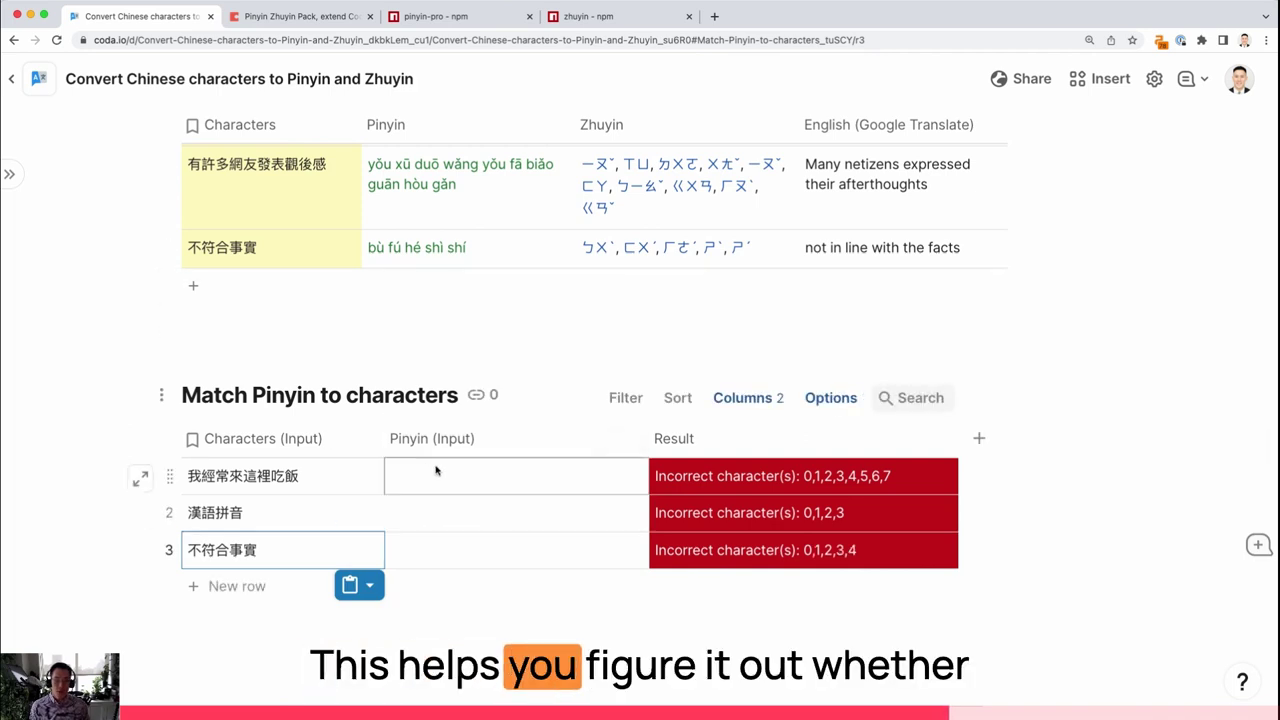
Enter wojingchanglaizhelichefan as the Pinyin (Input) for 我經常來這裡吃飯 in the Match Pinyin to characters table.
left_click(436, 470)
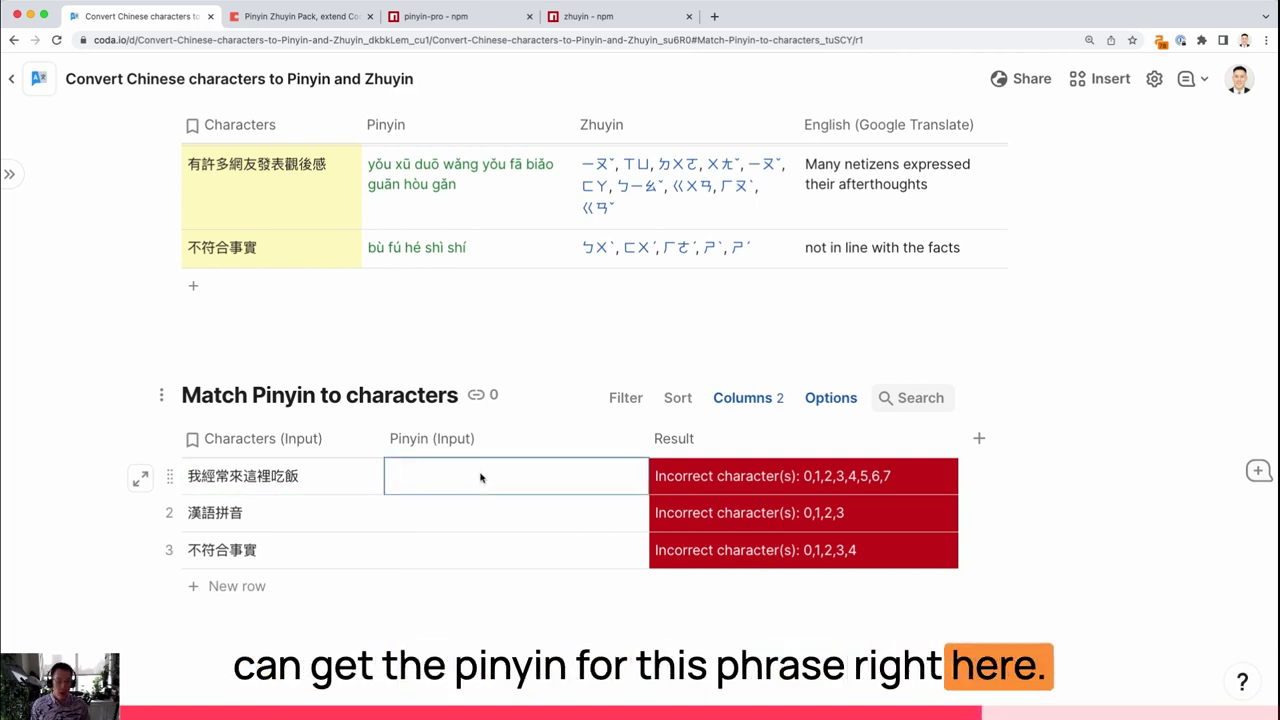
type("wojing")
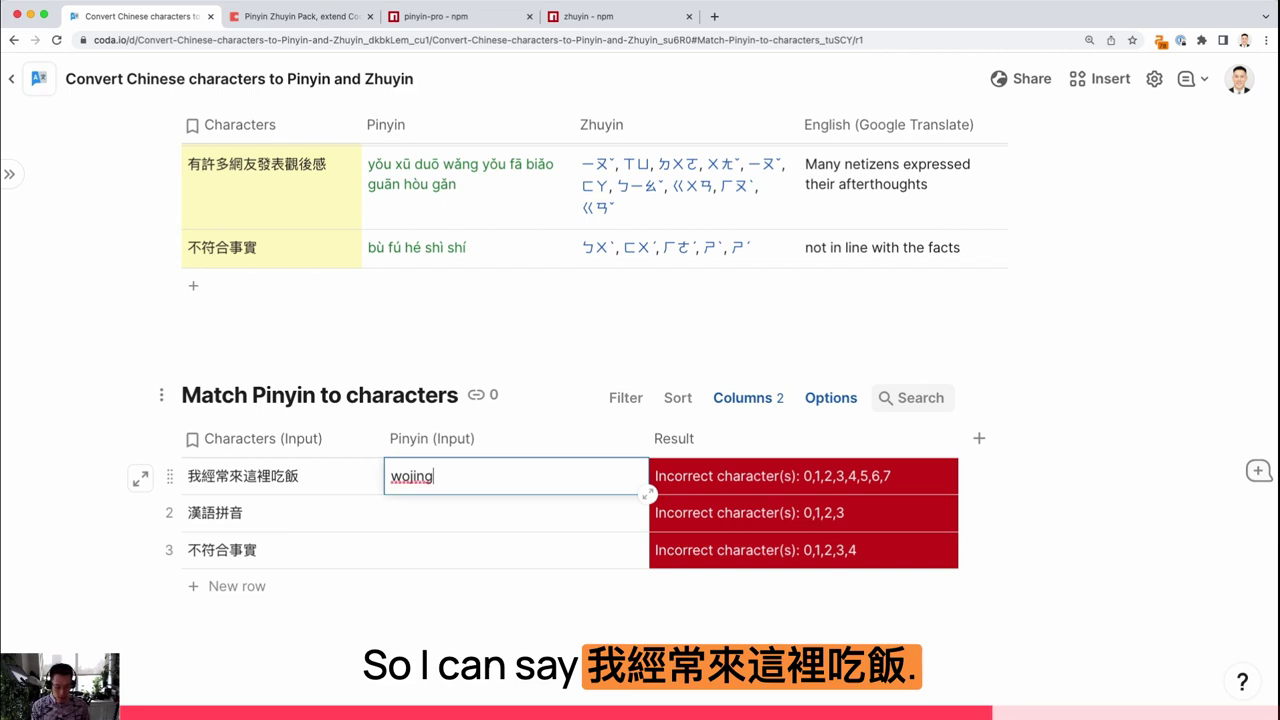
type("changlaizhelichefan")
key("Return")
left_click(586, 480)
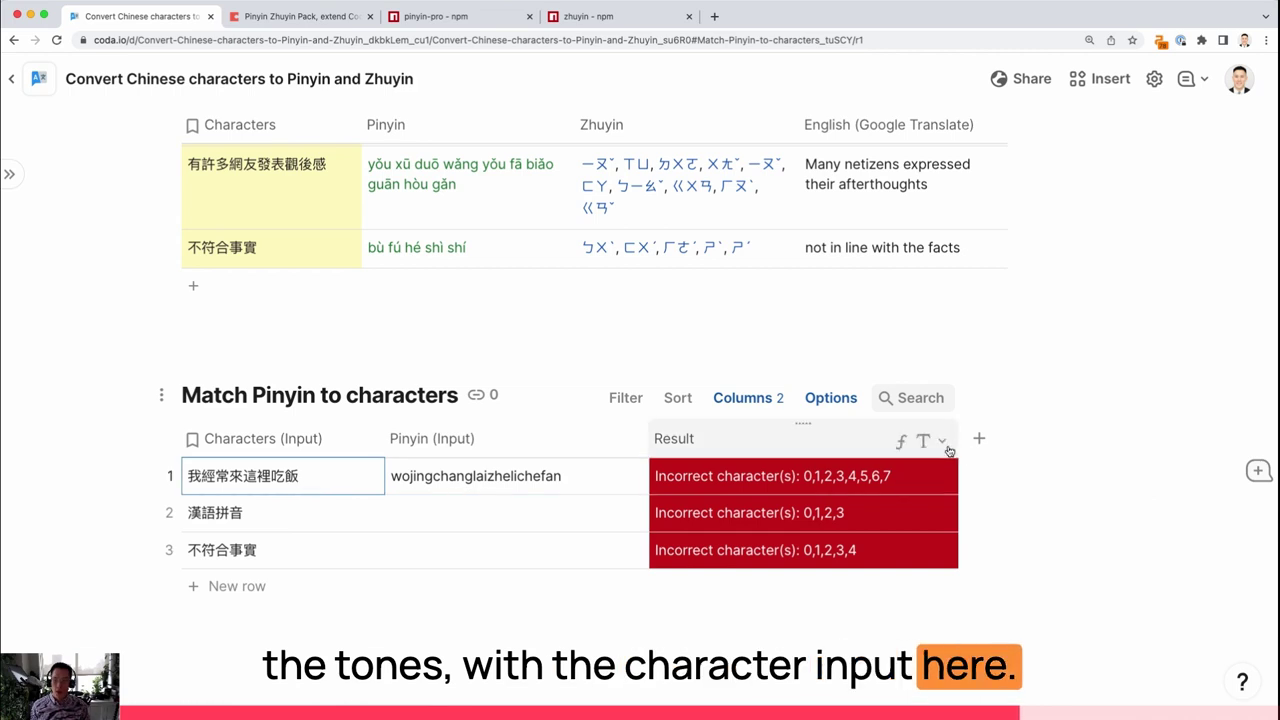
Review the Result column's formula in the Match Pinyin to characters table without editing it, and reload the page.
left_click(941, 440)
left_click(970, 138)
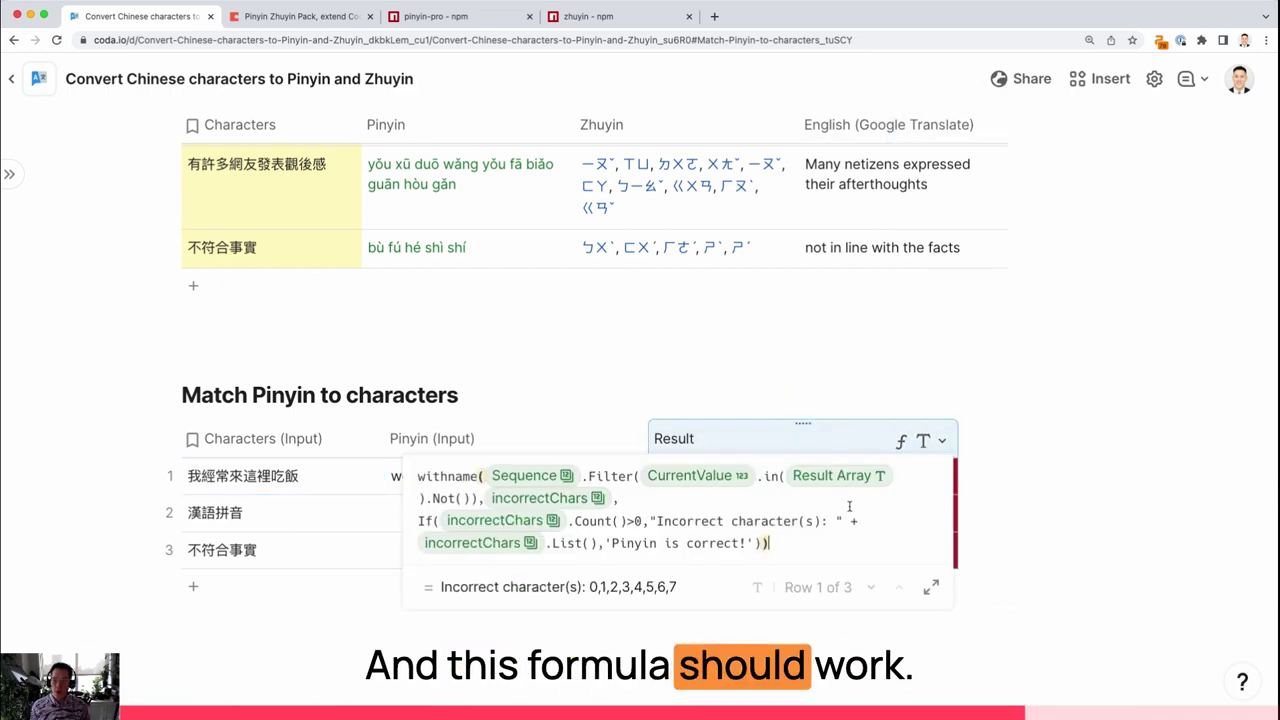
key("Return")
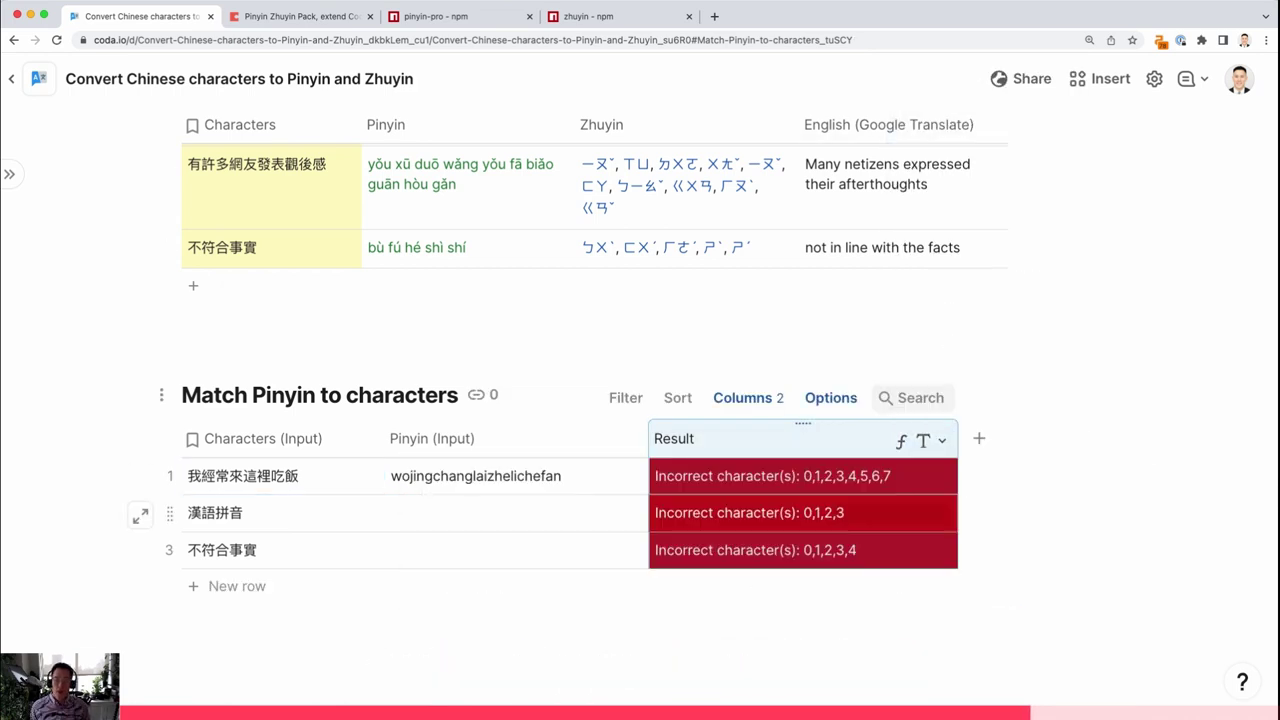
left_click(741, 521)
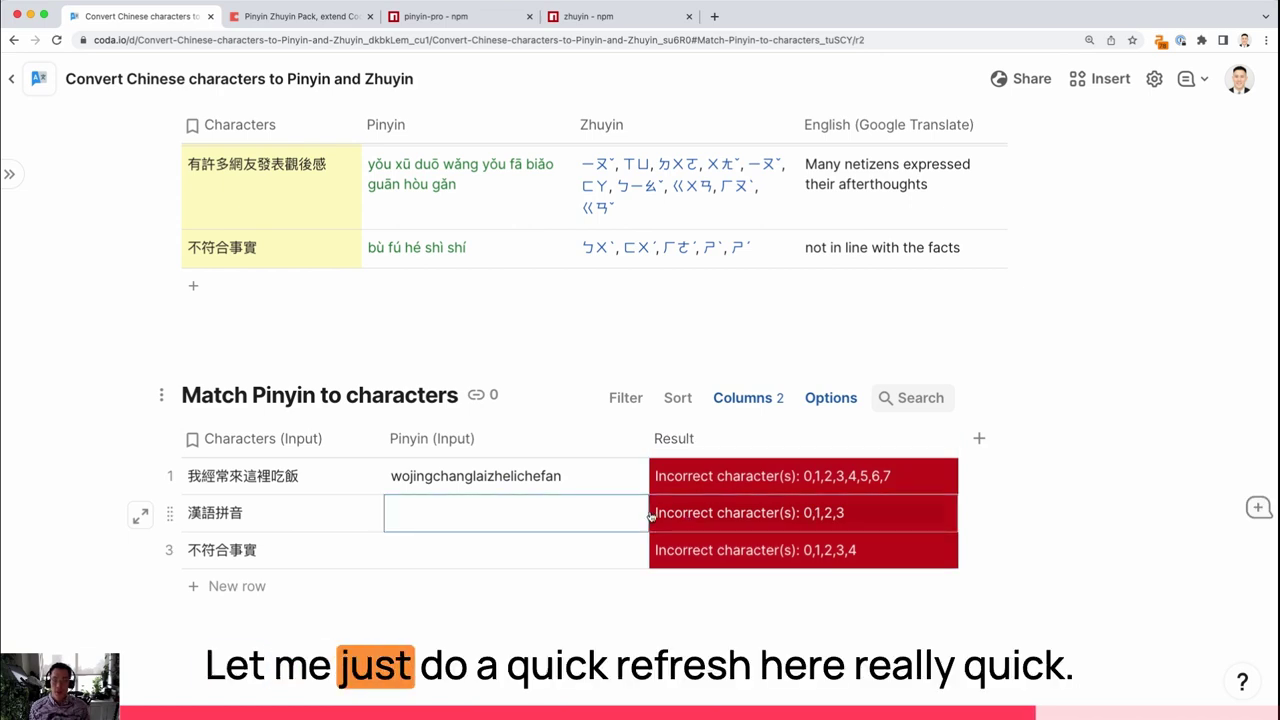
key("super+r")
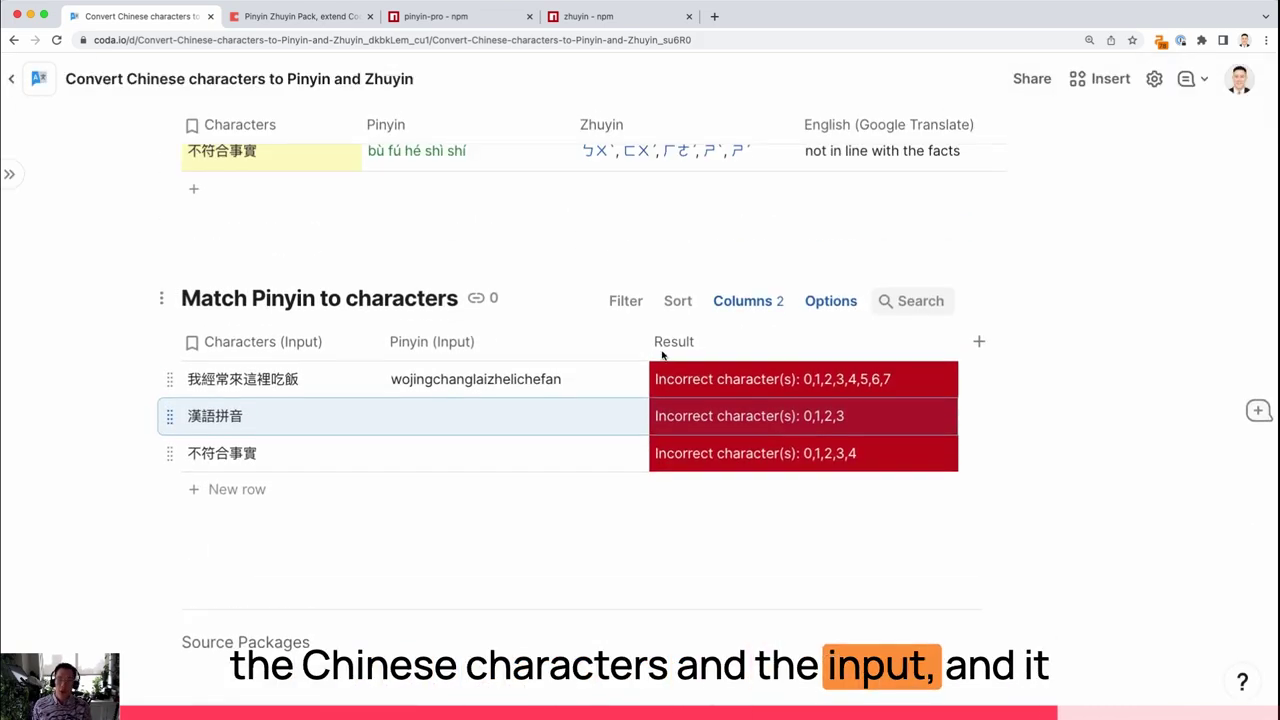
scroll(605, 537, "up", 4)
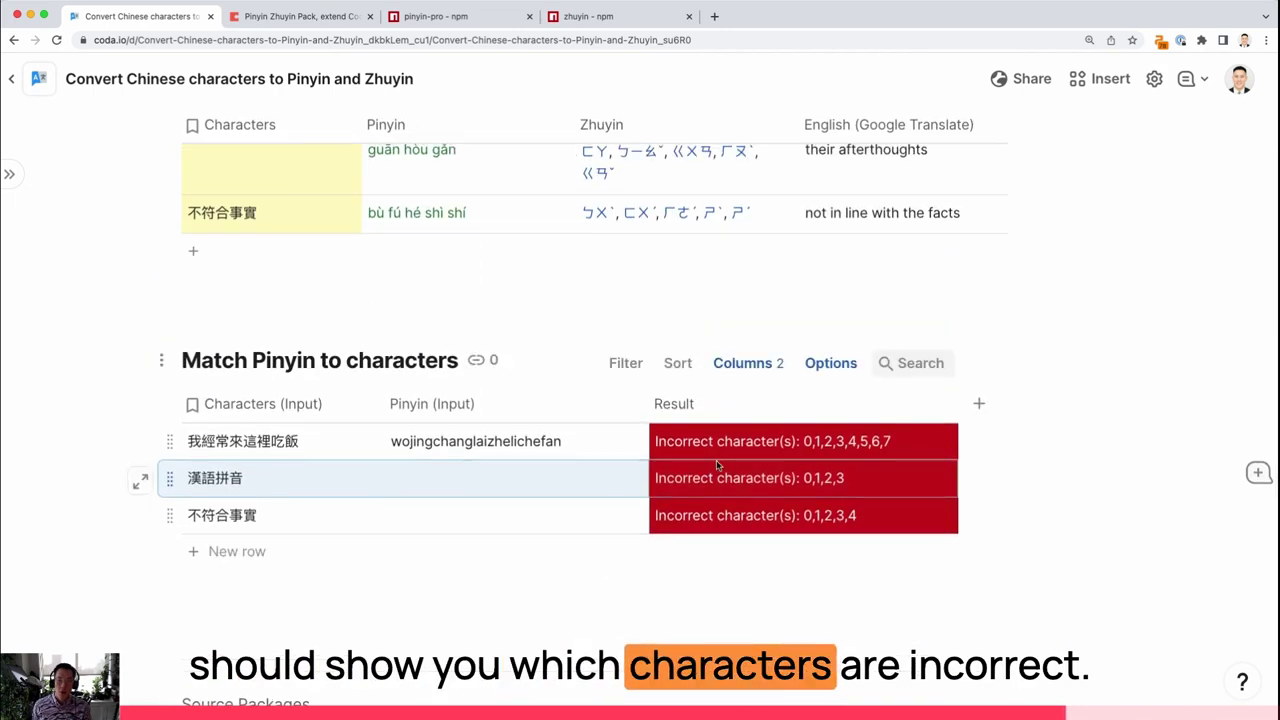
Correct the first row's Pinyin (Input) to wojingchanglaizhelichifan, checking the spelling against the conversion table.
left_click(420, 452)
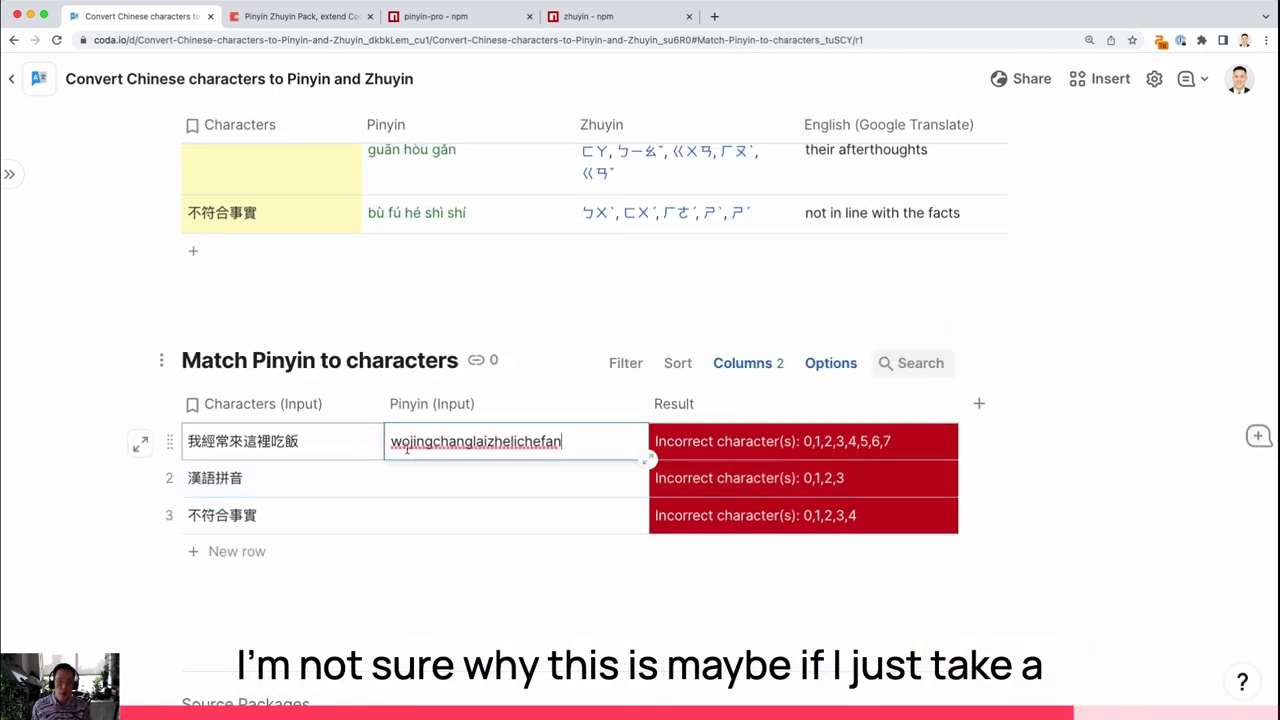
scroll(486, 450, "up", 6)
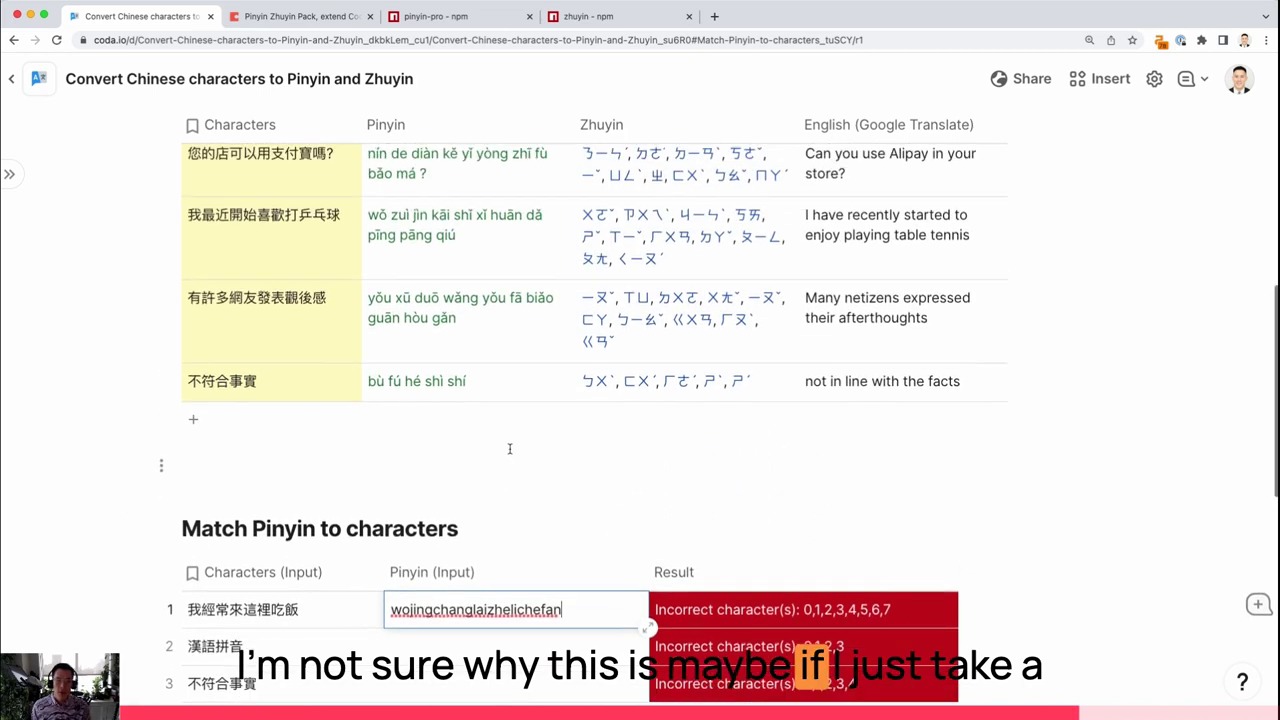
scroll(519, 423, "down", 2)
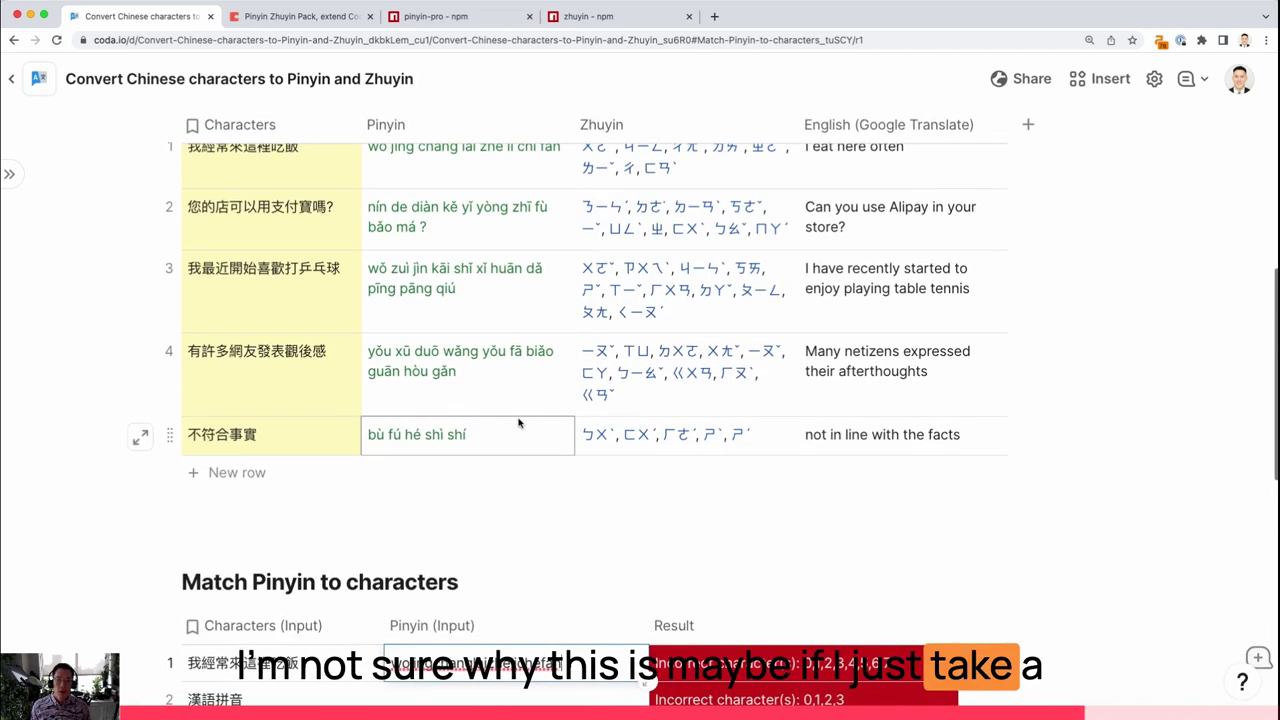
scroll(519, 423, "up", 1)
scroll(541, 471, "down", 1)
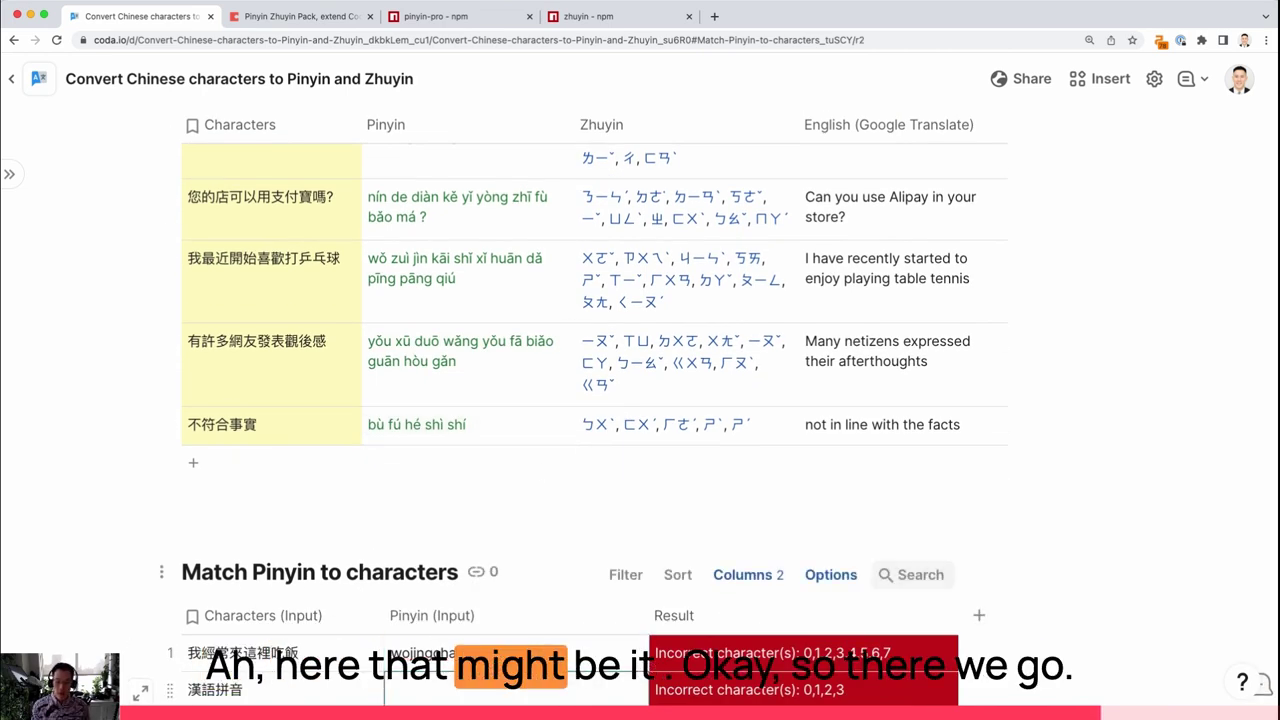
scroll(620, 581, "down", 2)
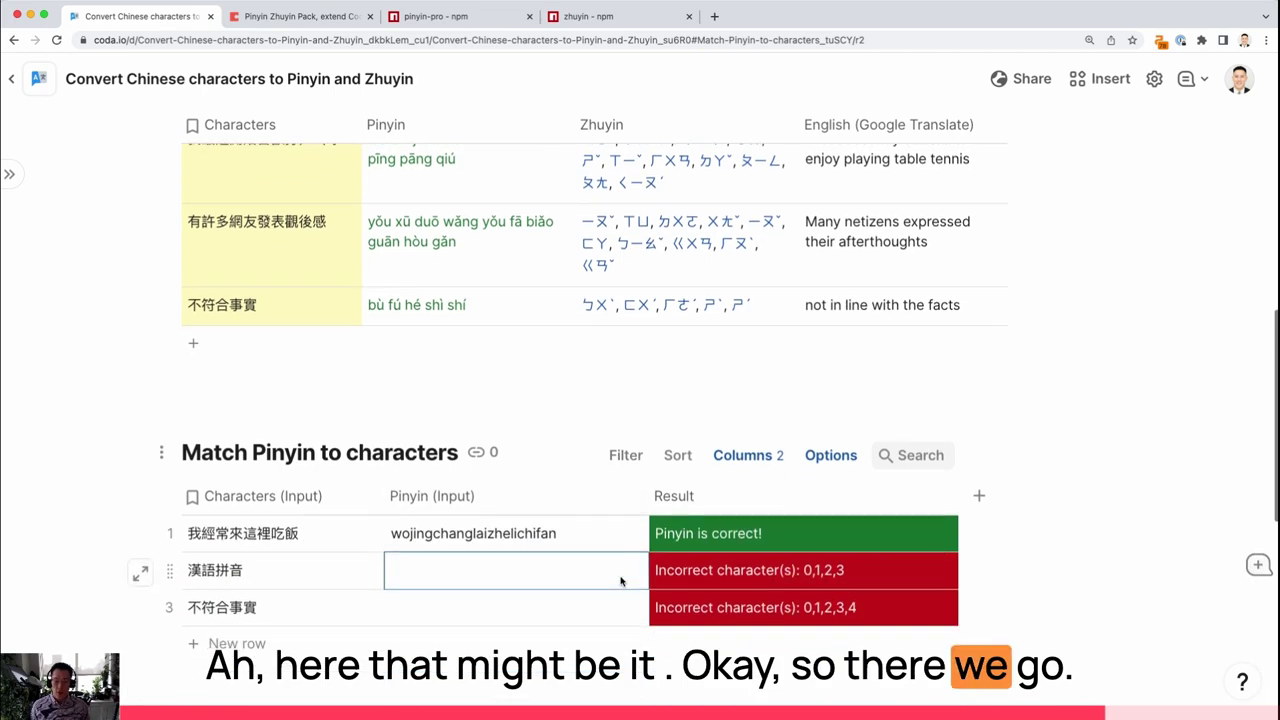
Delete the syllable "jing" from the first row's Pinyin (Input).
left_click(541, 535)
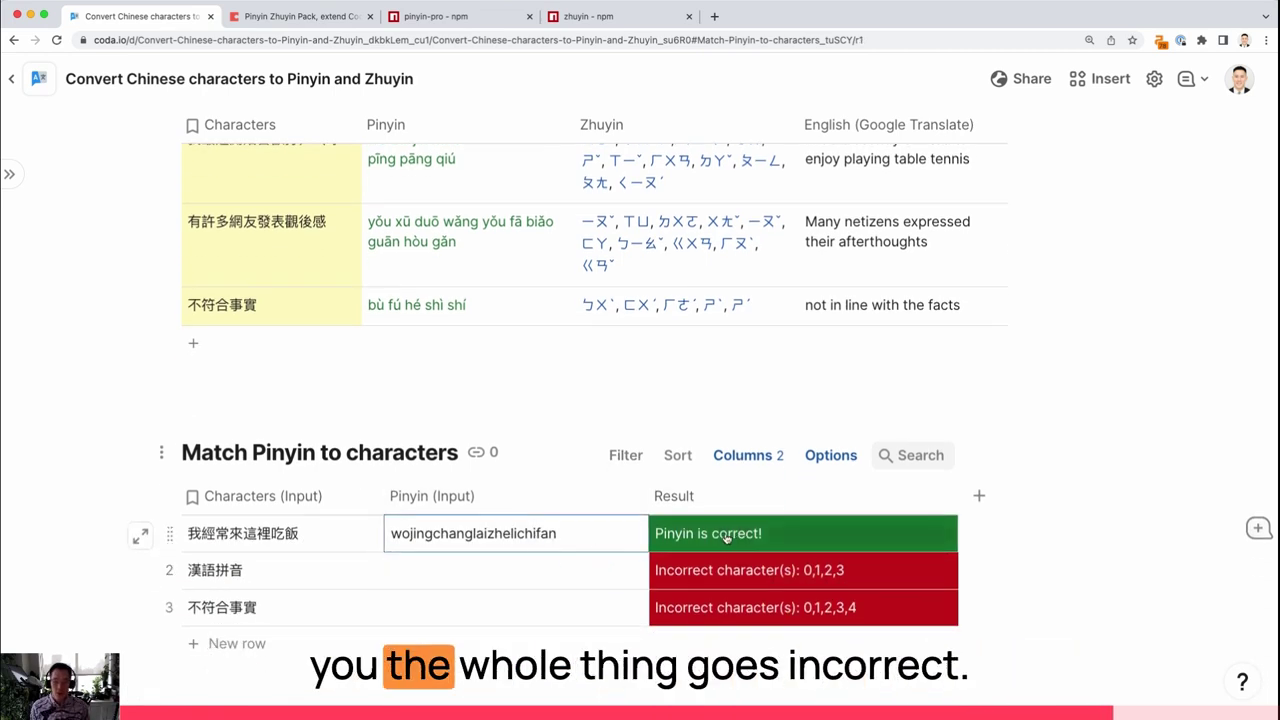
left_click(413, 533)
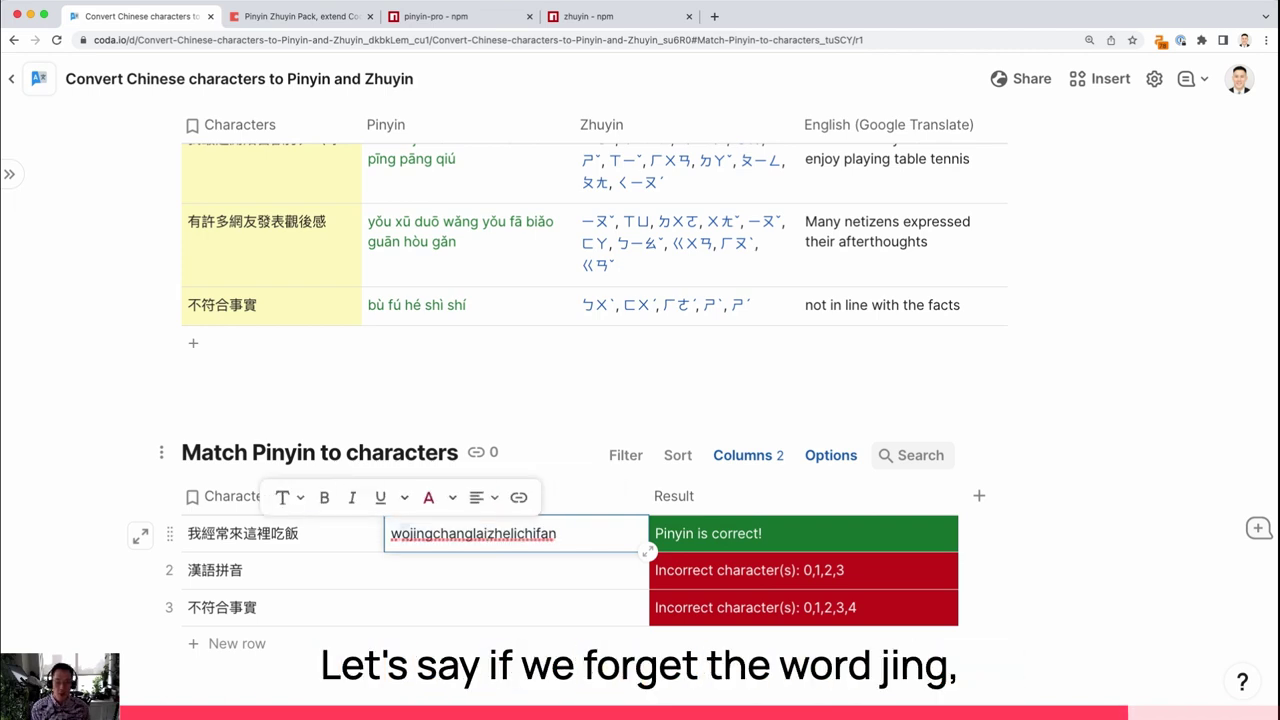
key("Delete")
key("Delete")
key("Delete")
key("Delete")
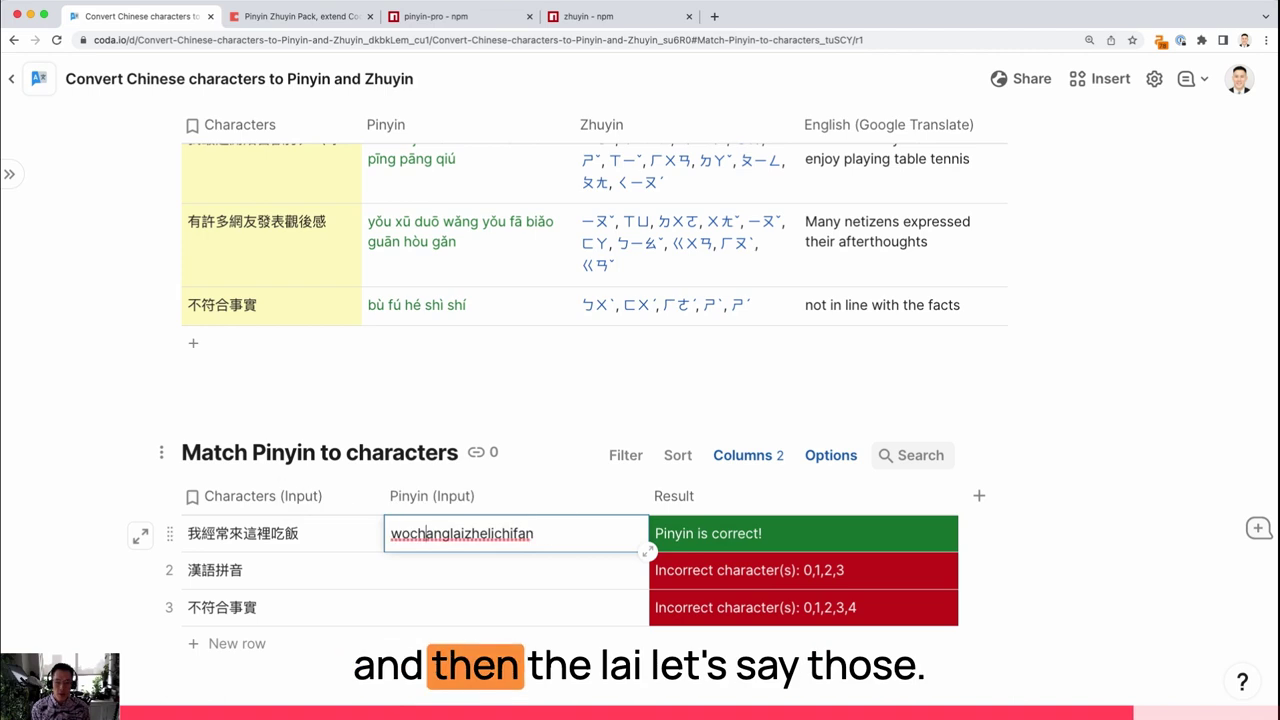
Delete the syllable "lai" as well so the first row's Pinyin (Input) reads wochangzhelichifan, and apply it.
key("Right")
key("Right")
key("Right")
key("Right")
key("Right")
key("Right")
key("Right")
key("Right")
key("BackSpace")
key("BackSpace")
key("BackSpace")
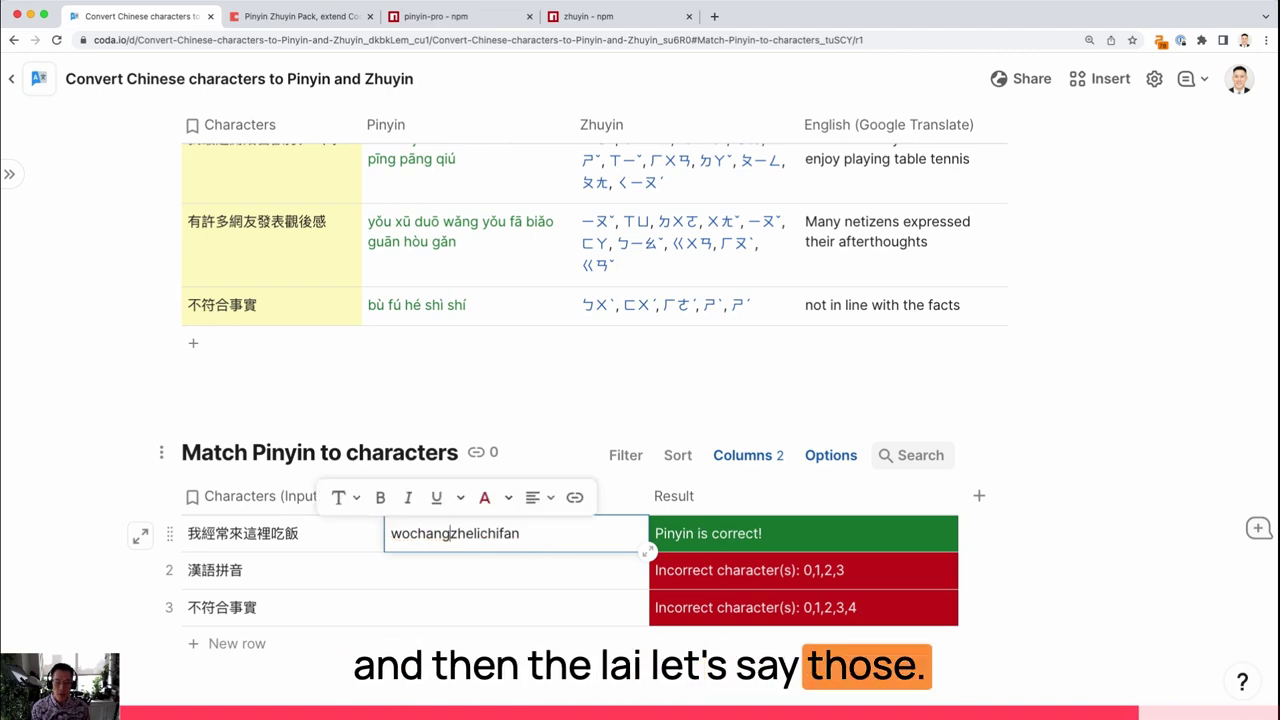
key("Return")
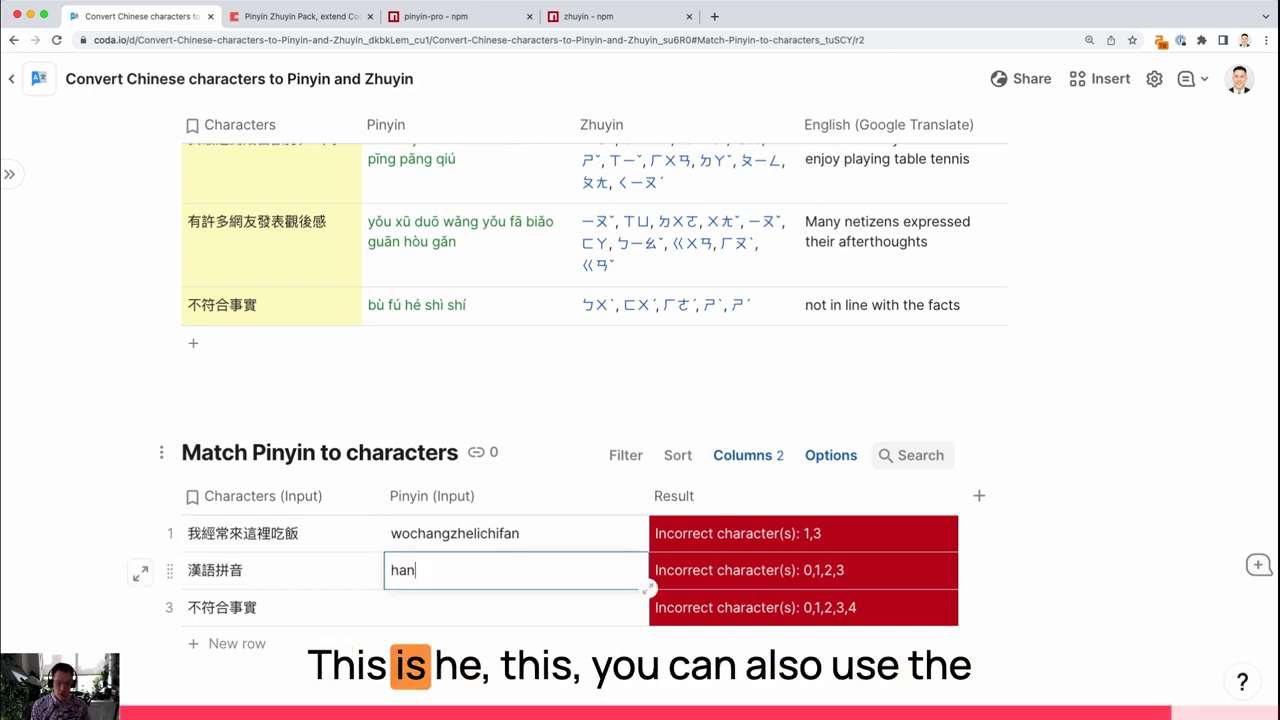
Replace the partly entered pinyin for 漢語拼音 with the first letters only, hypy, and apply it.
key("BackSpace")
key("BackSpace")
key("BackSpace")
key("BackSpace")
key("BackSpace")
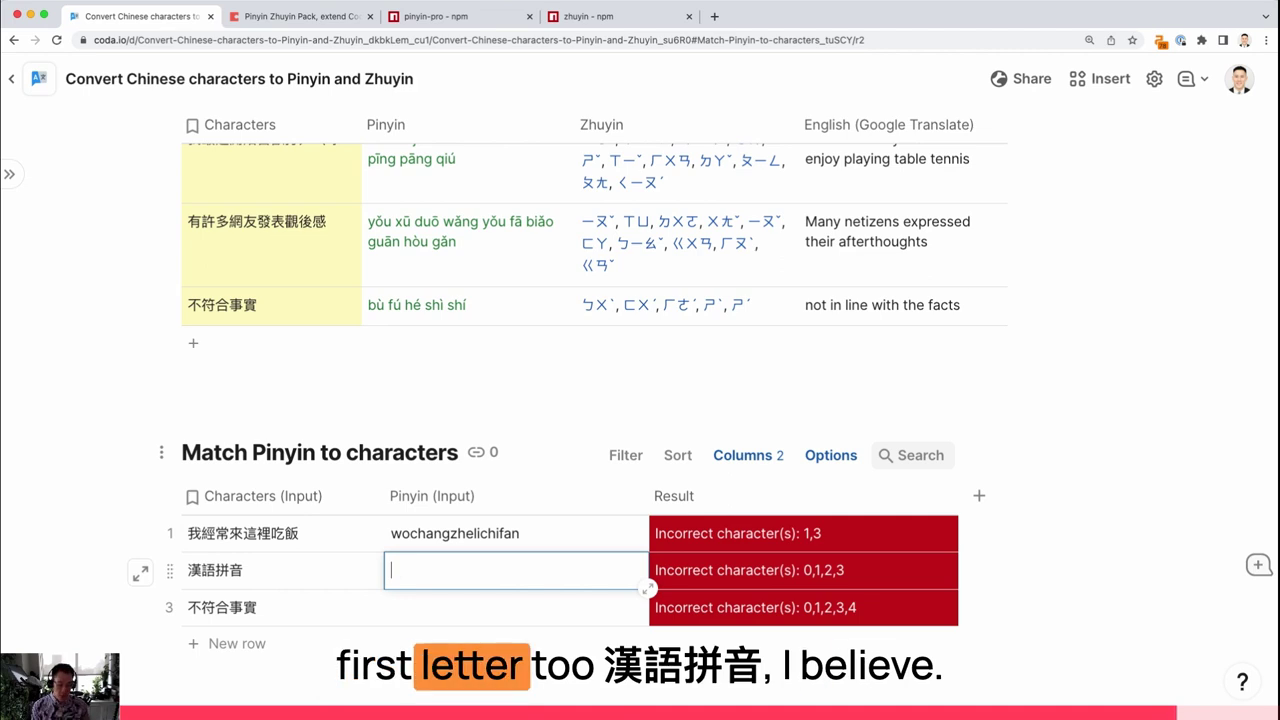
type("hypy")
left_click(460, 535)
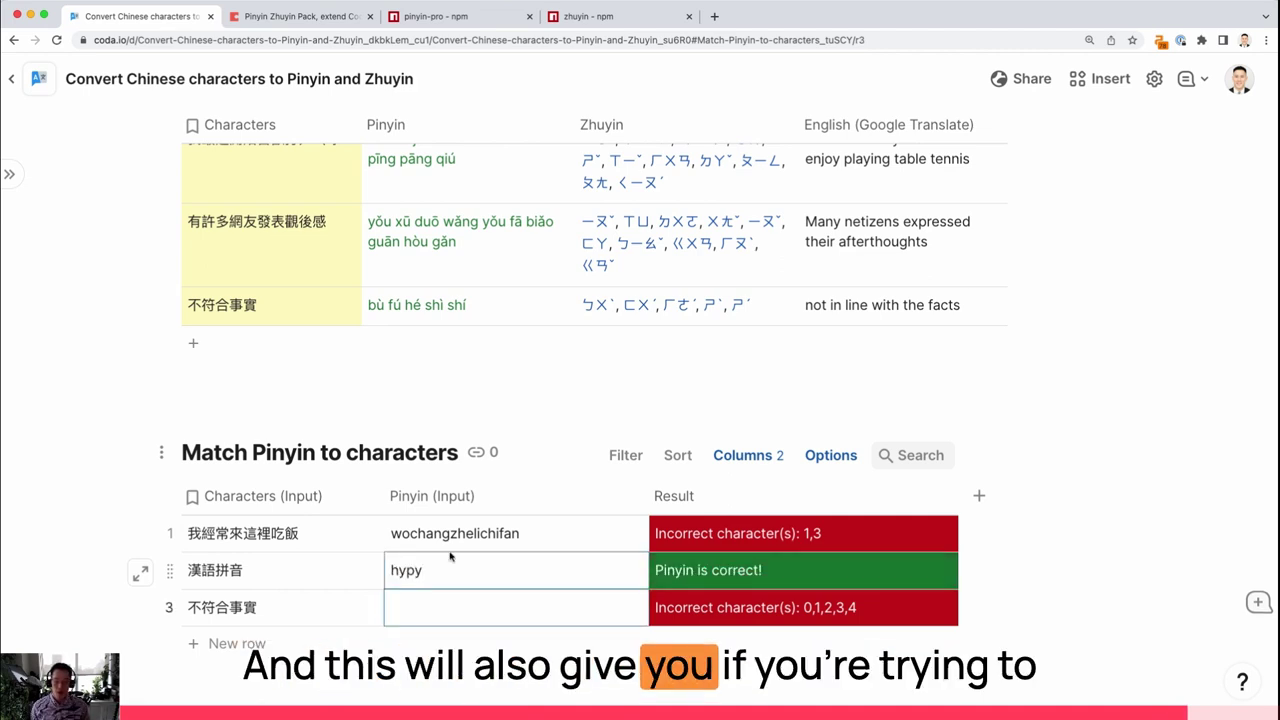
left_click(514, 580)
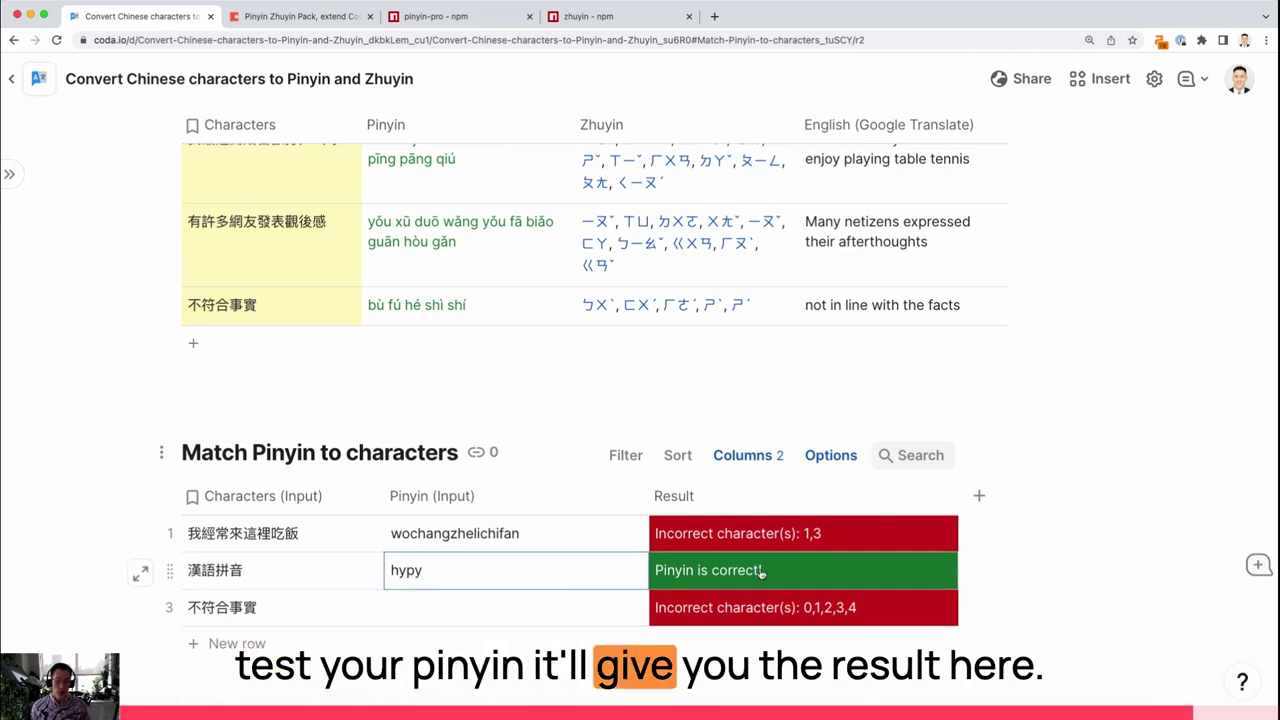
Enter bufuheshishi as the Pinyin (Input) for 不符合事實 and apply it.
left_click(435, 607)
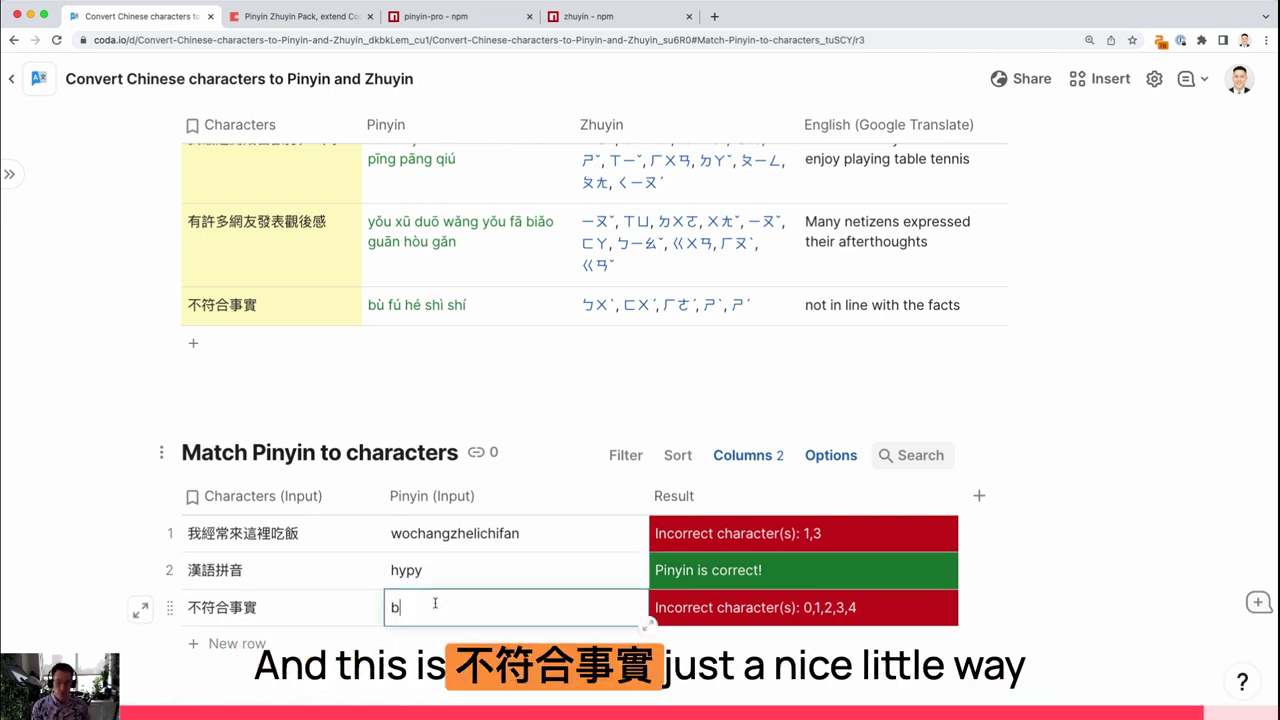
key("Return")
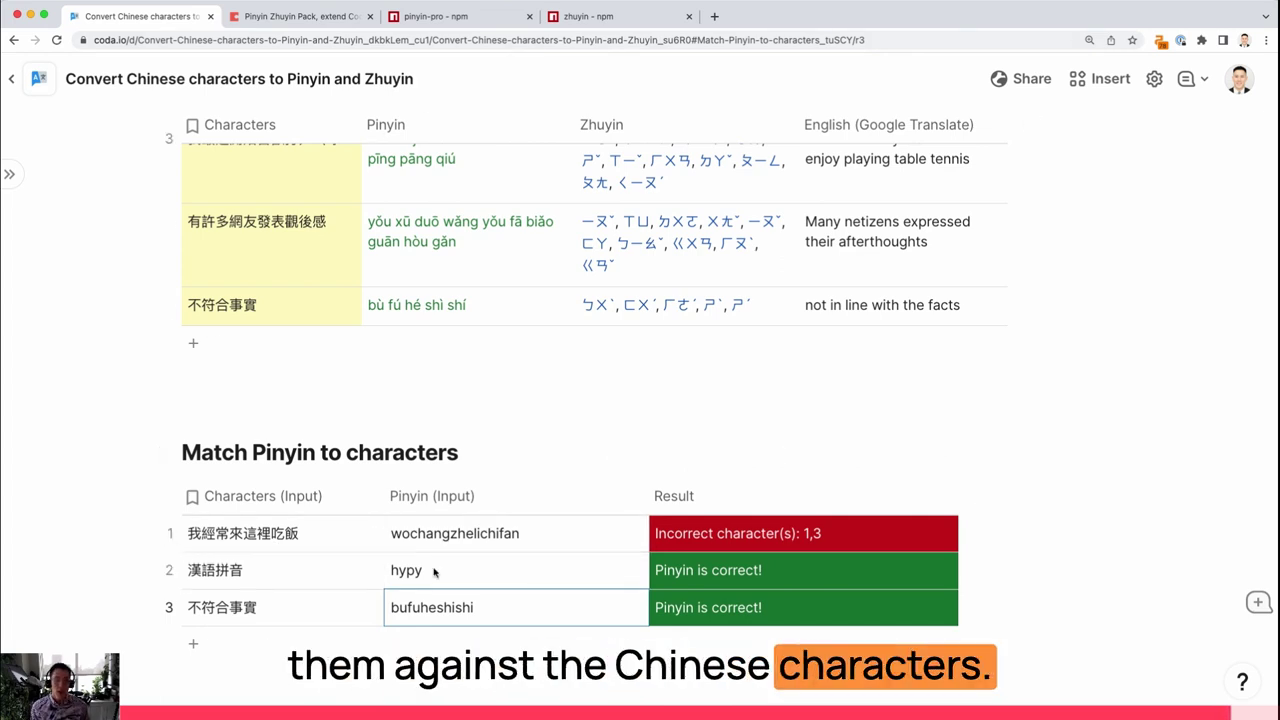
View the doc's Source Packages section and the npm pages of the pinyin-pro and zhuyin packages.
scroll(481, 547, "down", 5)
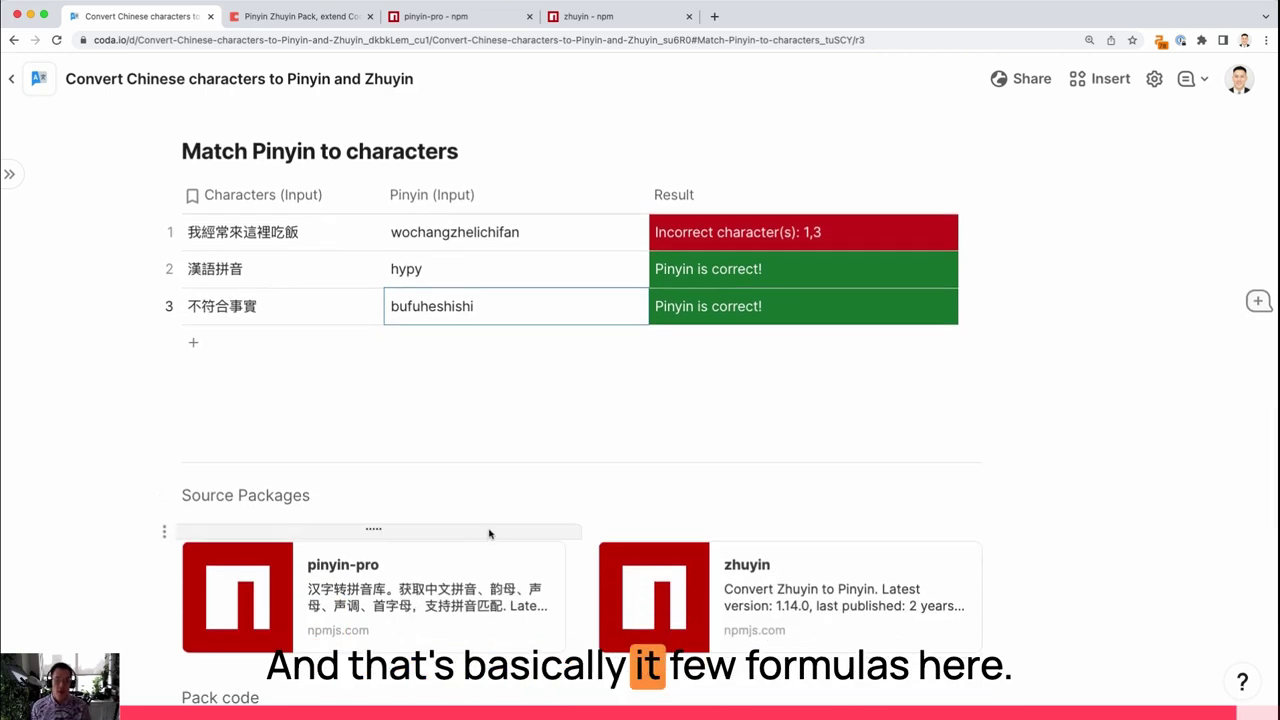
scroll(489, 533, "down", 1)
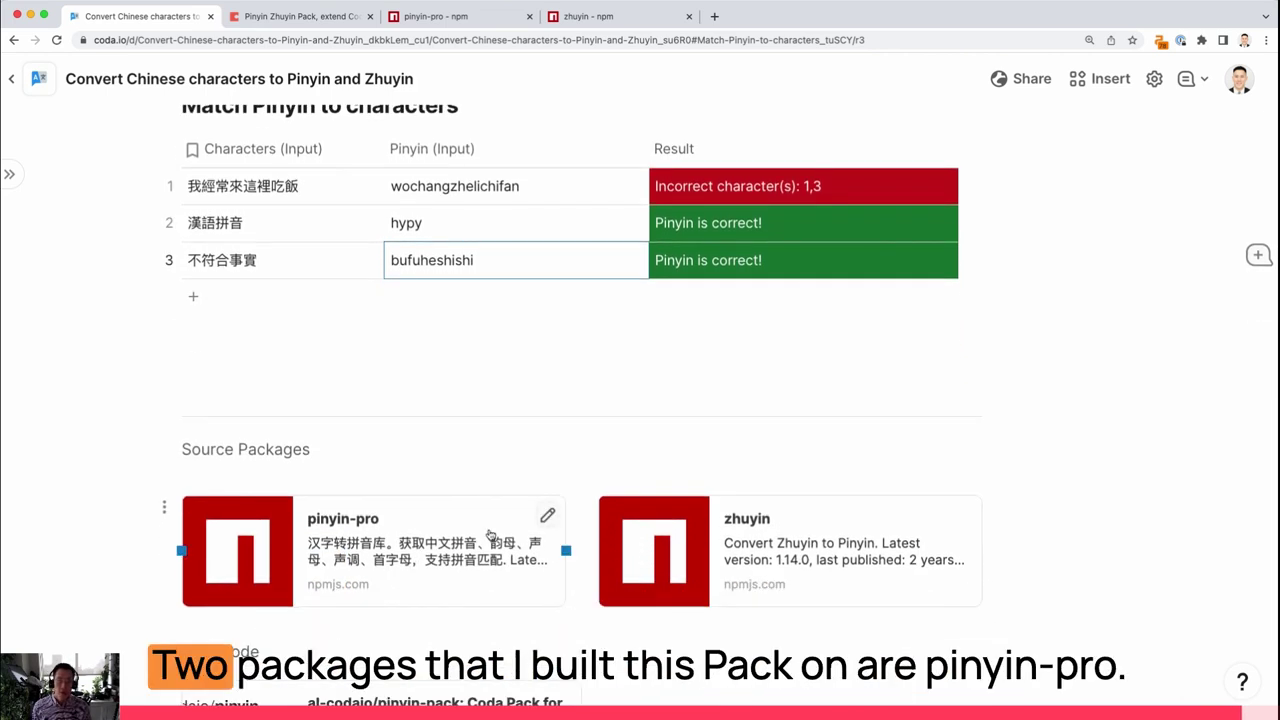
scroll(489, 534, "up", 2)
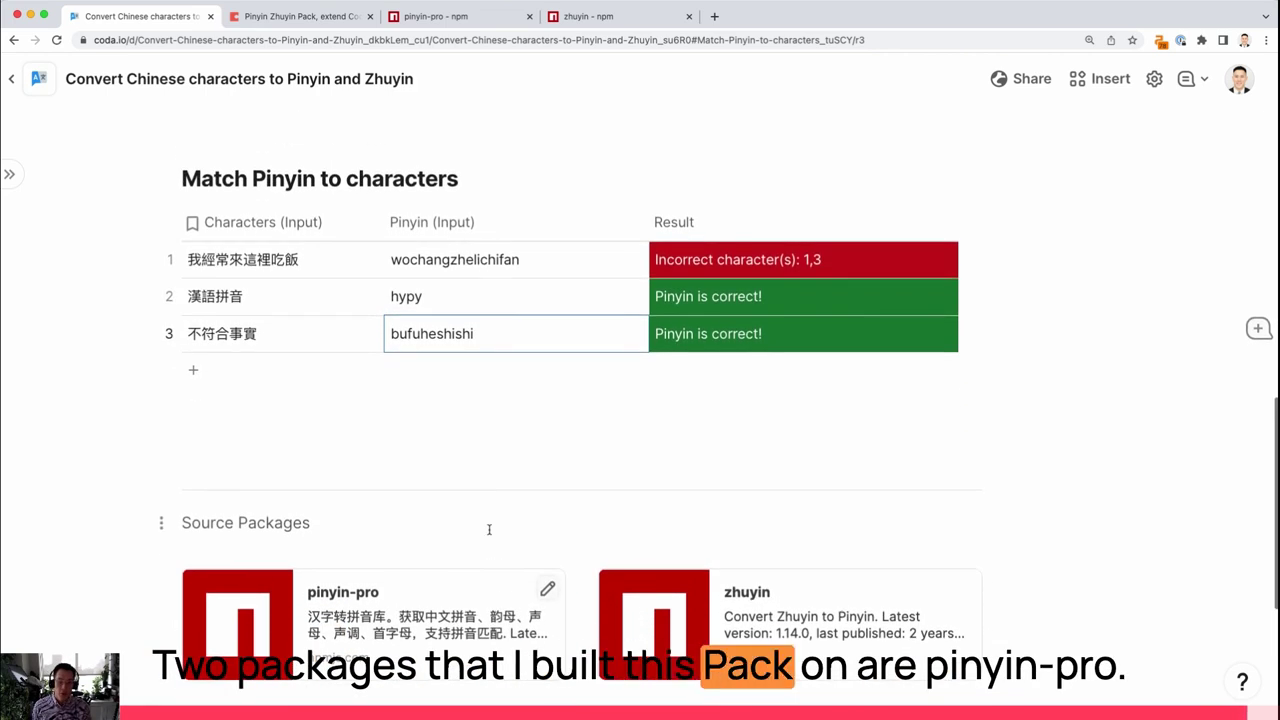
left_click(491, 19)
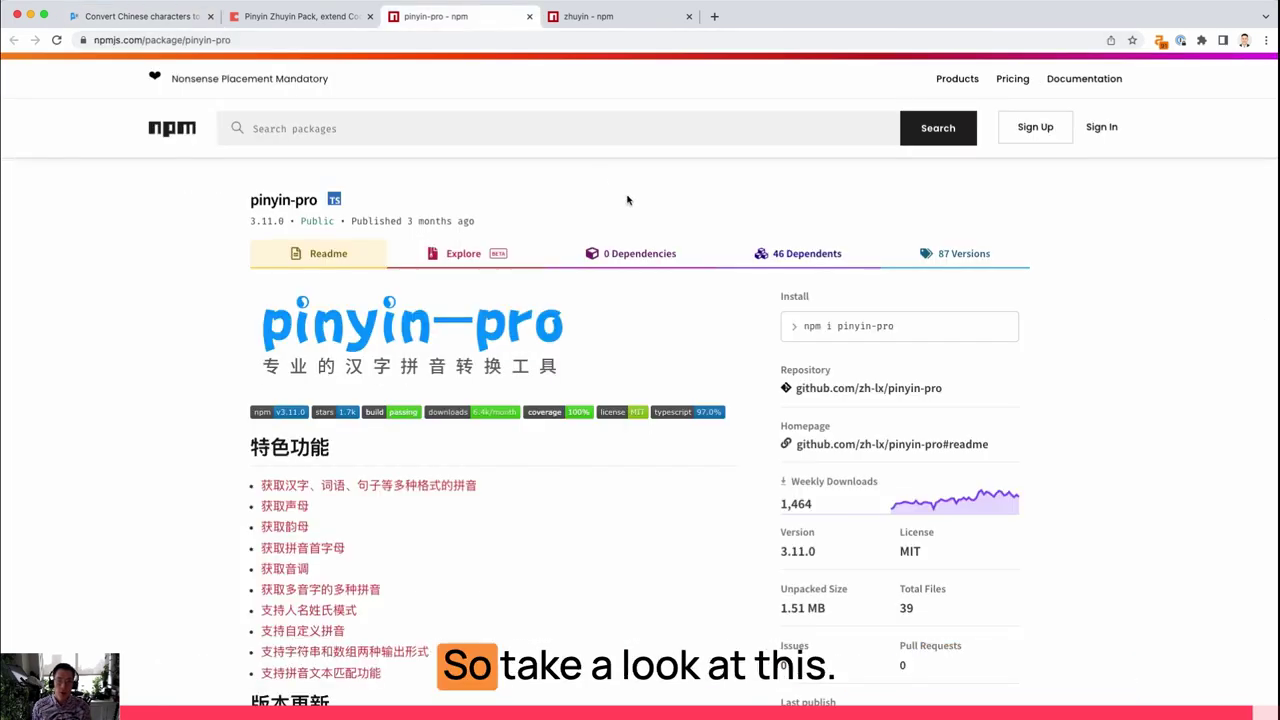
left_click(616, 18)
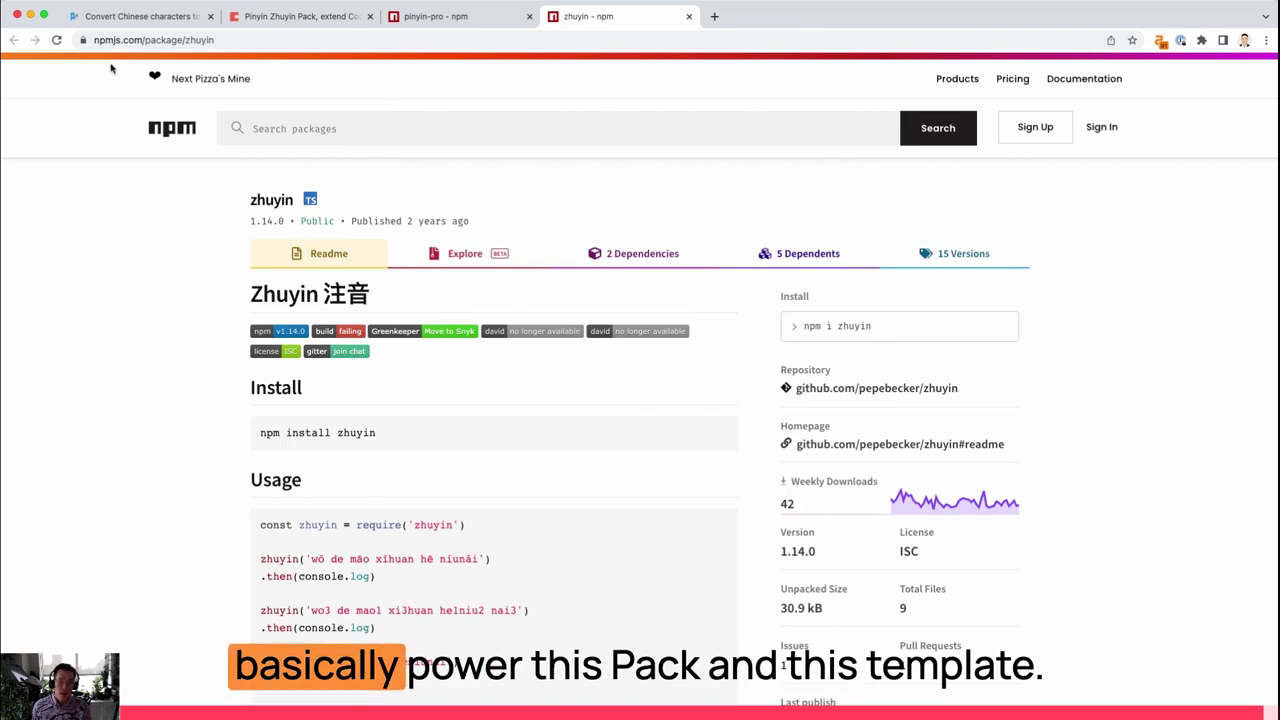
Return to the Coda doc and view the Chinese characters to convert table.
left_click(134, 17)
scroll(578, 370, "up", 5)
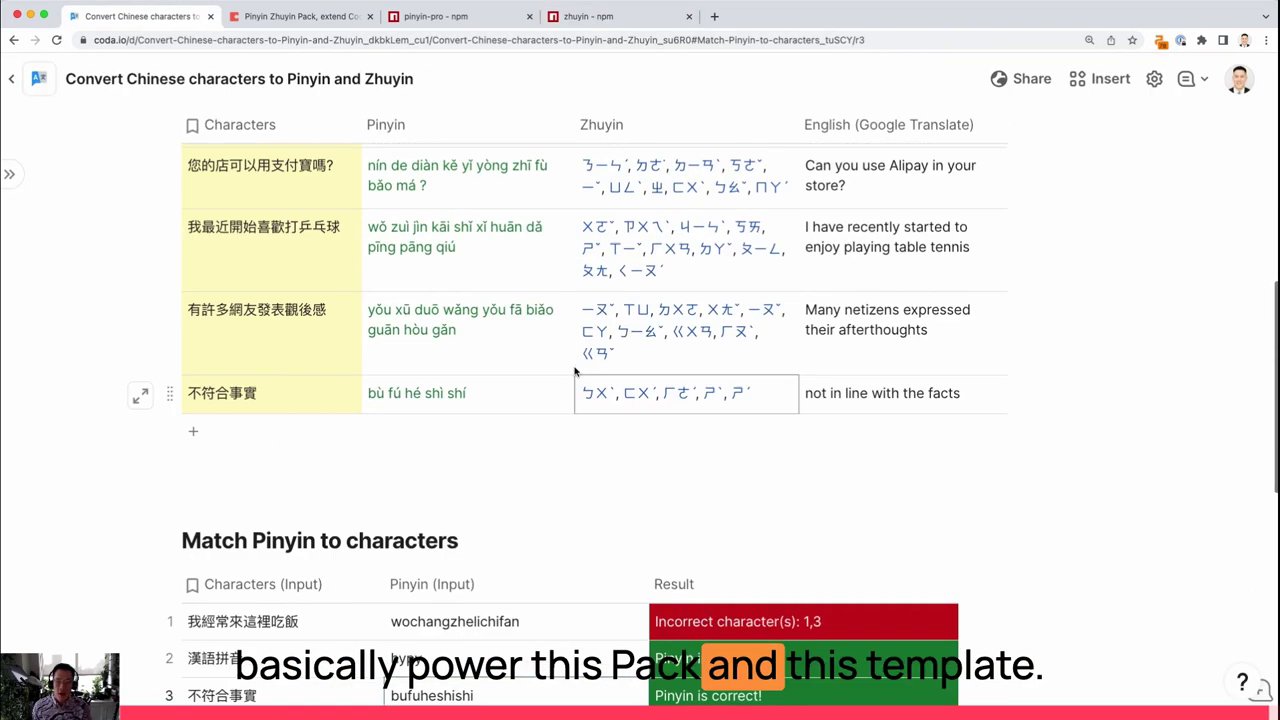
scroll(575, 373, "up", 3)
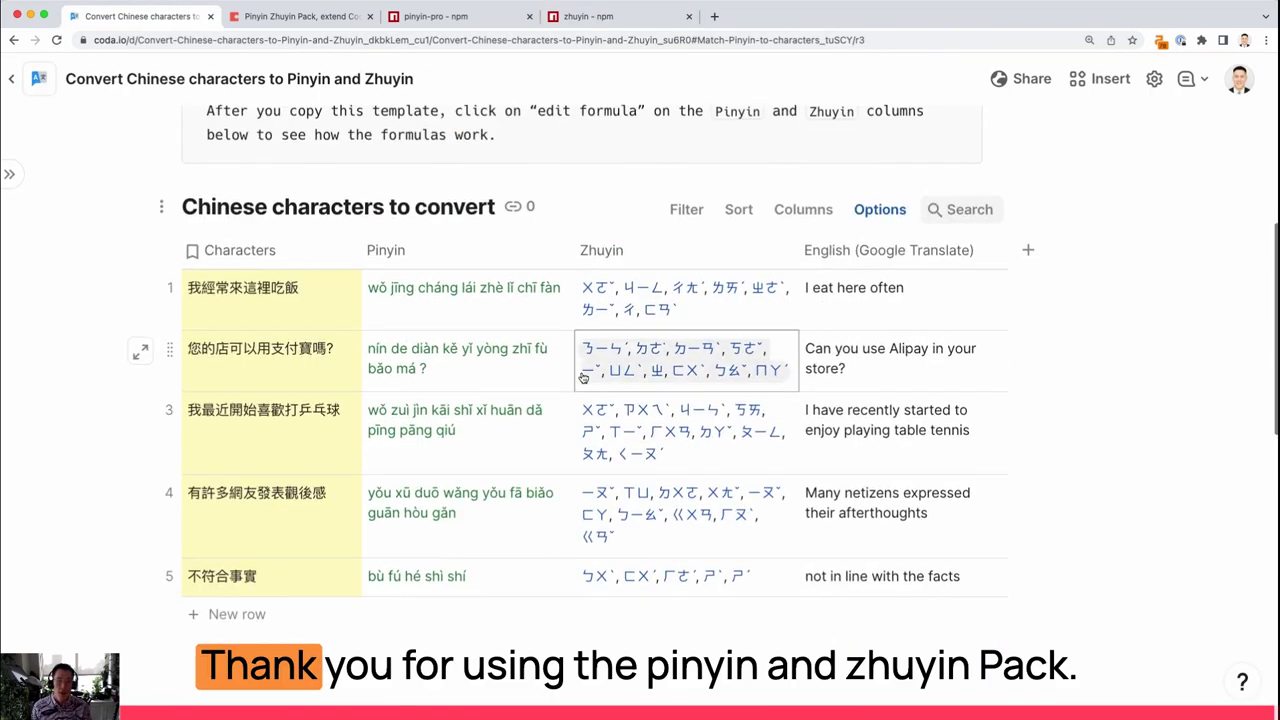